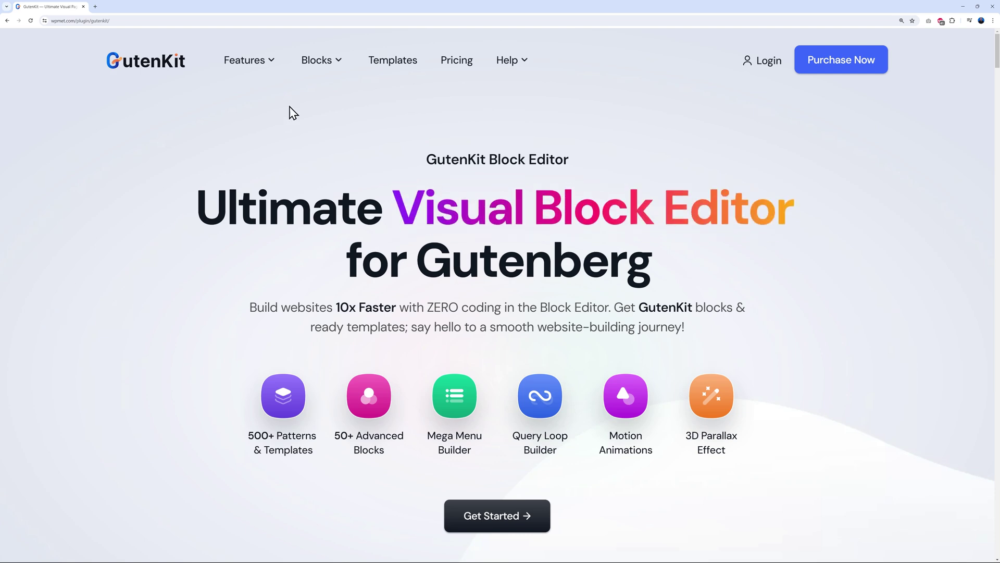
# Show the GutenKit Blocks mega-menu and scroll through its full list of blocks
pyautogui.moveTo(322, 67)
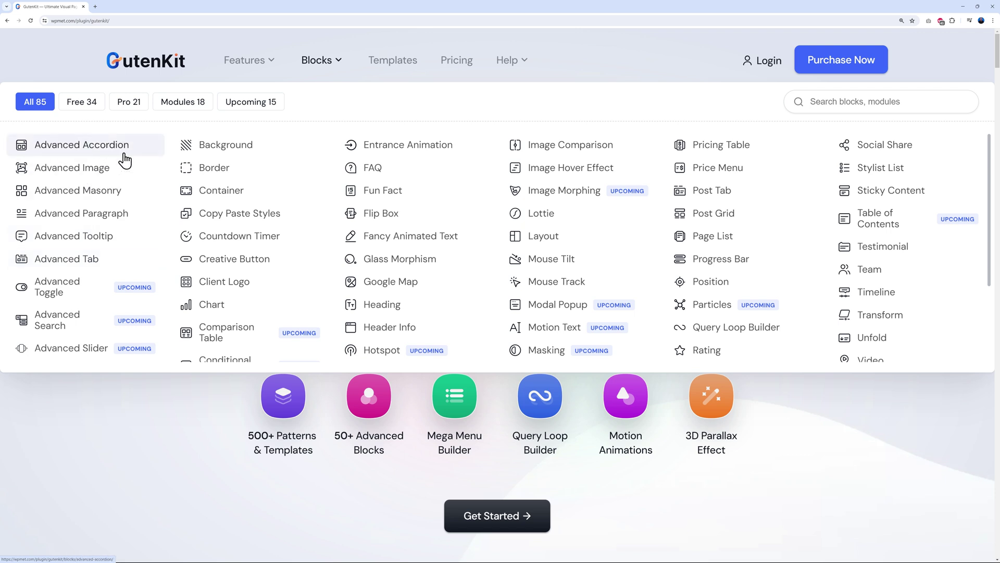
pyautogui.scroll(-2, 882, 252)
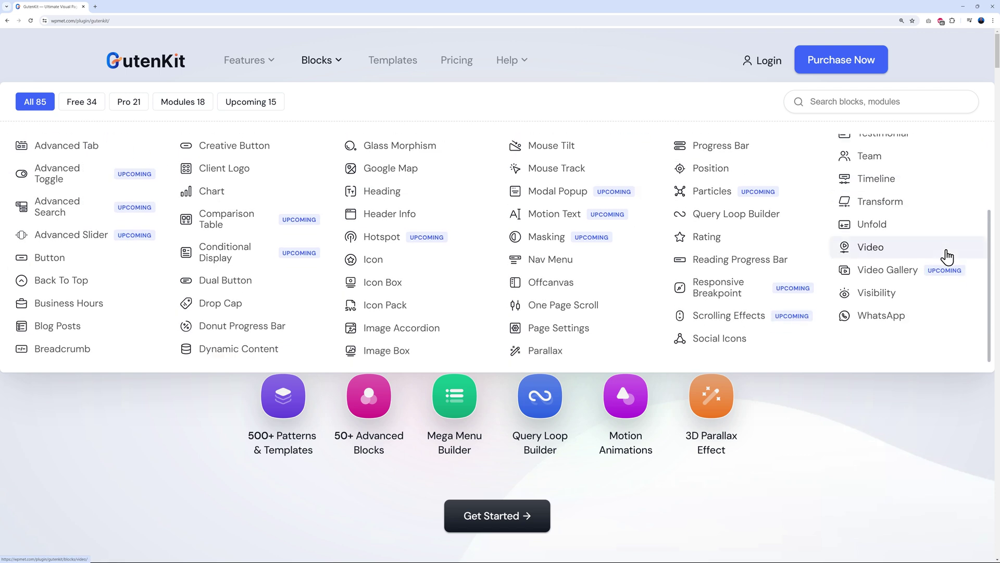
pyautogui.scroll(2, 947, 256)
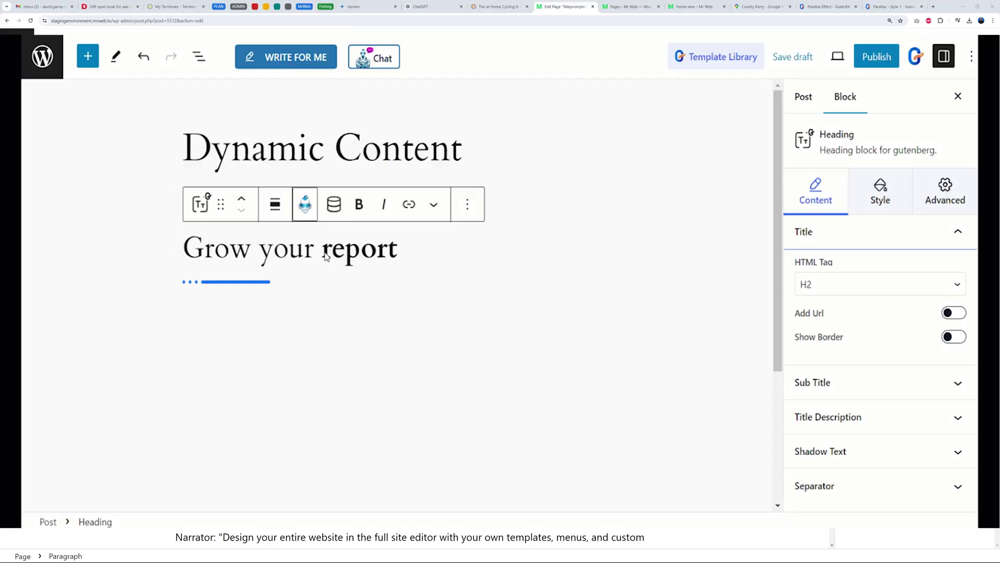
# Select 'report' in the Dynamic Content heading and bring up its dynamic content options
pyautogui.doubleClick(359, 249)
pyautogui.click(333, 204)
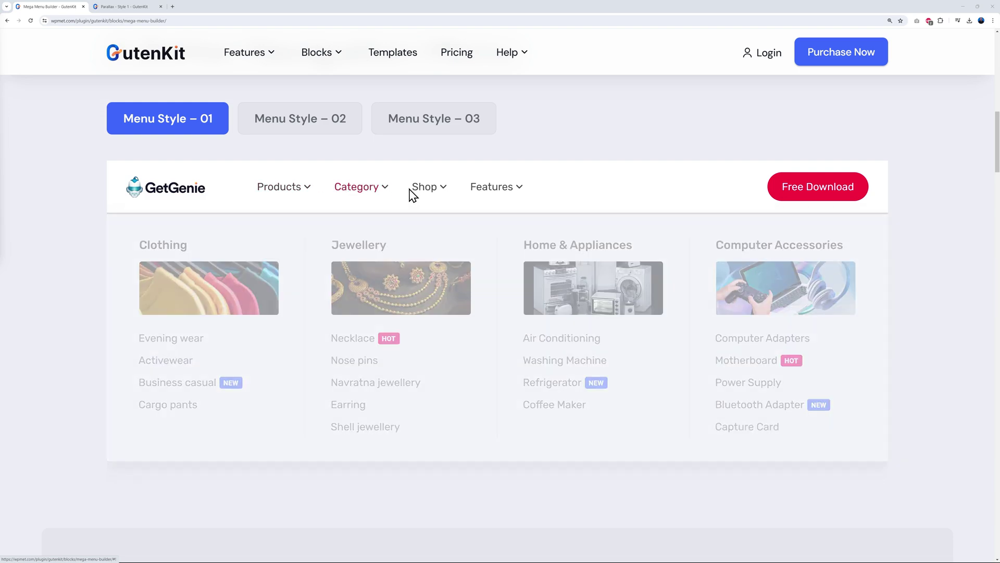
pyautogui.moveTo(464, 194)
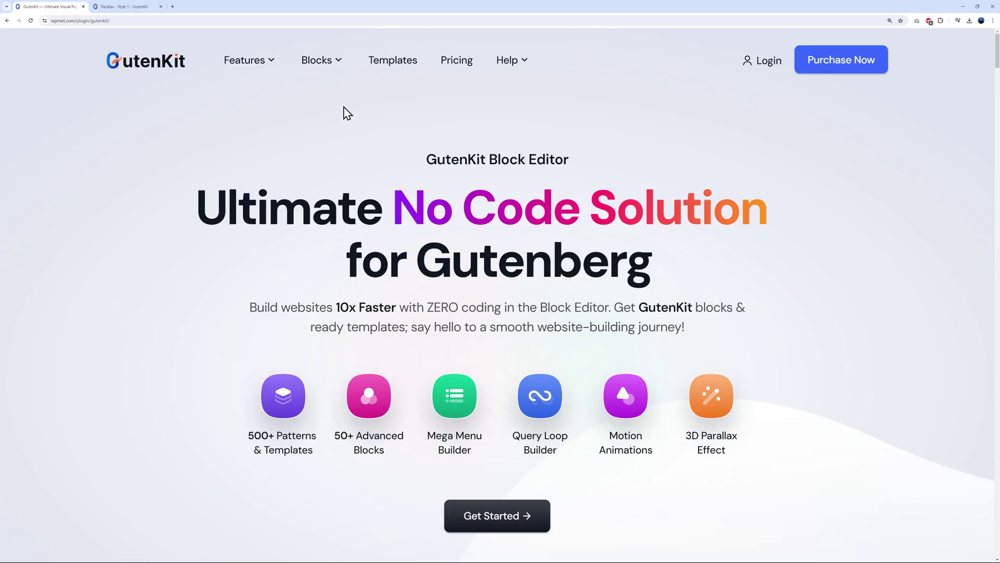
# Browse the GutenKit demo pages and open the right-side Offcanvas panel preview
pyautogui.moveTo(328, 62)
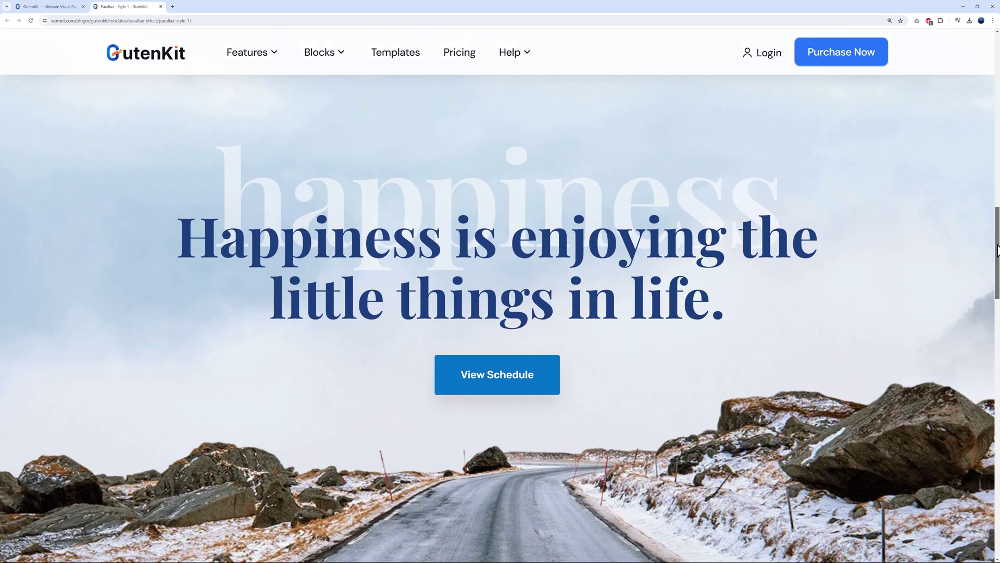
pyautogui.scroll(-6, 500, 281)
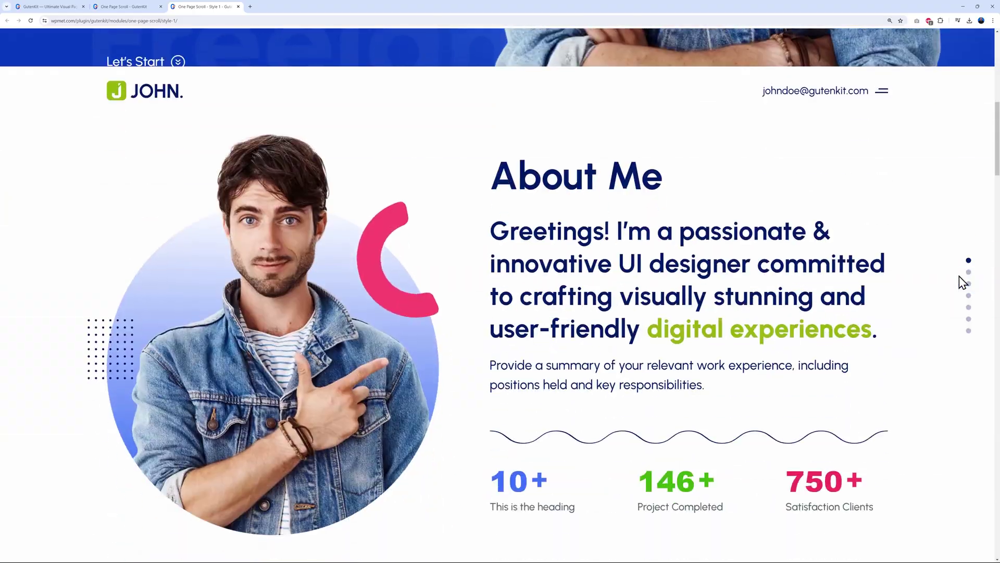
pyautogui.scroll(-10, 964, 283)
pyautogui.click(577, 446)
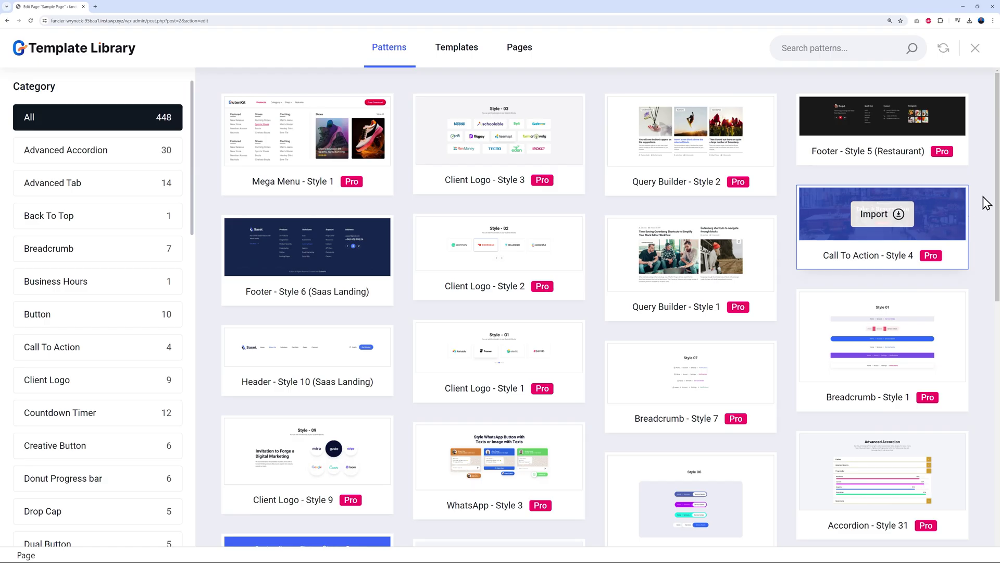
# Scroll through the Template Library's Patterns list
pyautogui.scroll(-4, 994, 189)
pyautogui.scroll(-7, 994, 188)
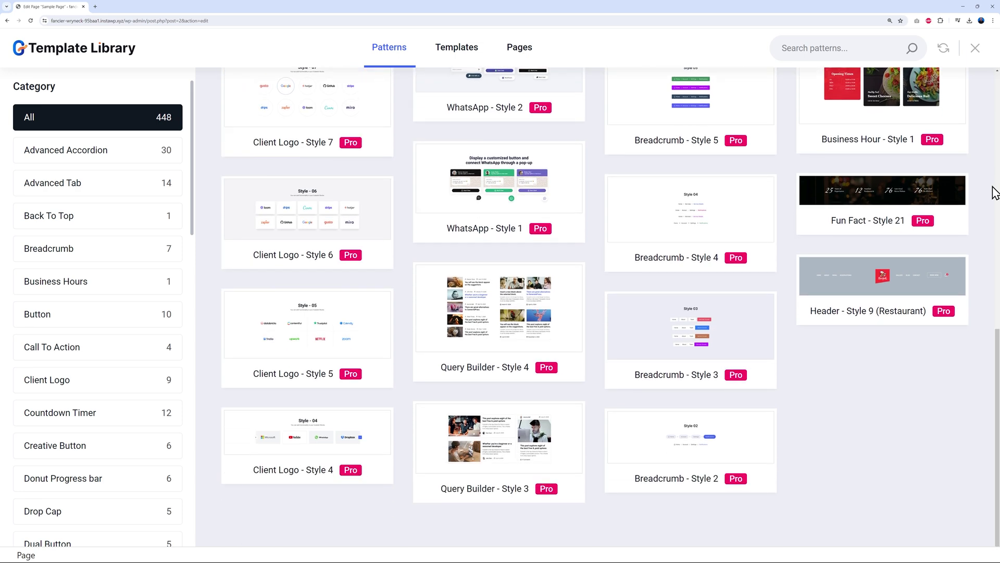
pyautogui.scroll(11, 993, 188)
# Browse the Templates tab's kits, then the Pages tab's ready-made page layouts
pyautogui.click(458, 57)
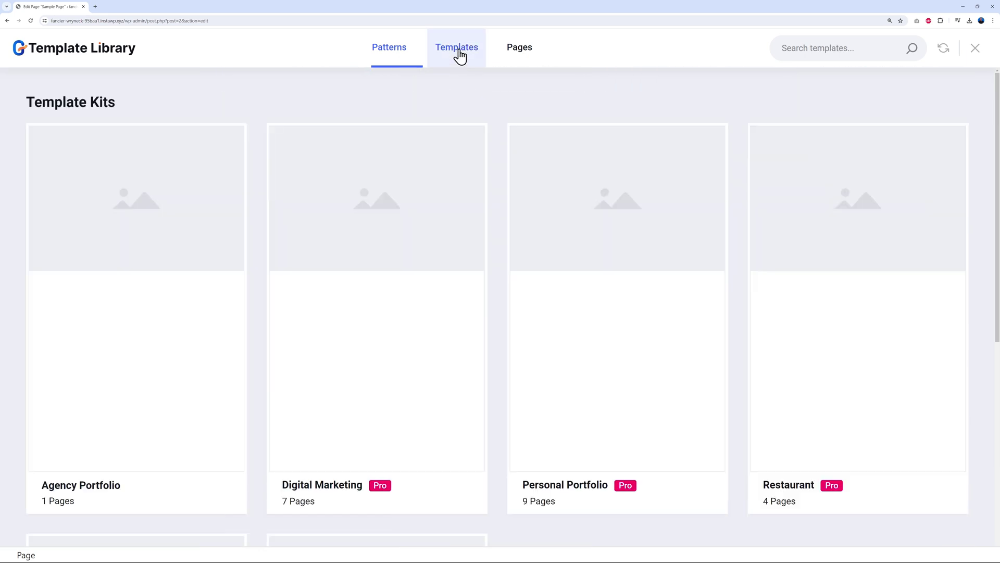
pyautogui.scroll(-2, 743, 133)
pyautogui.scroll(-3, 742, 133)
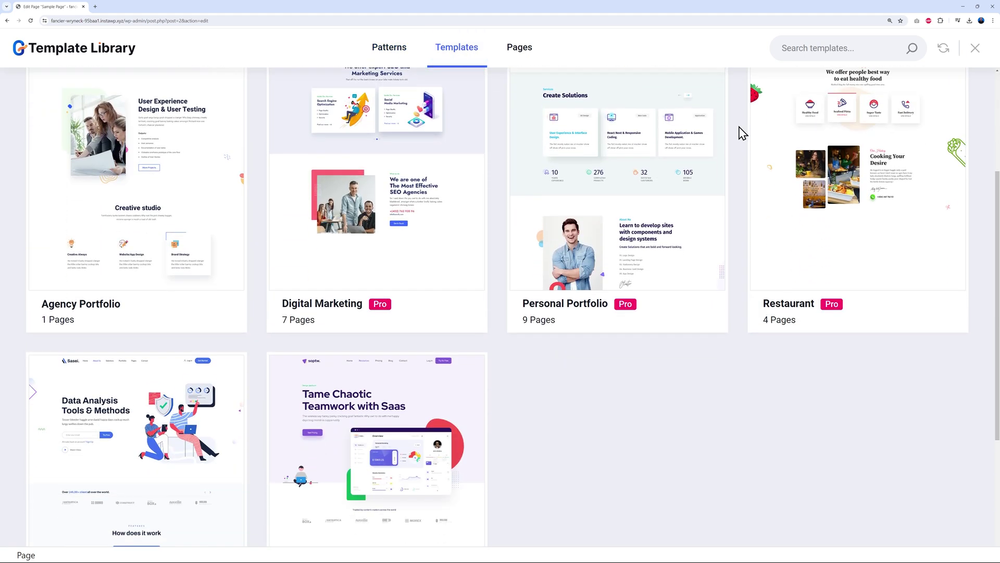
pyautogui.click(523, 52)
pyautogui.scroll(-10, 498, 140)
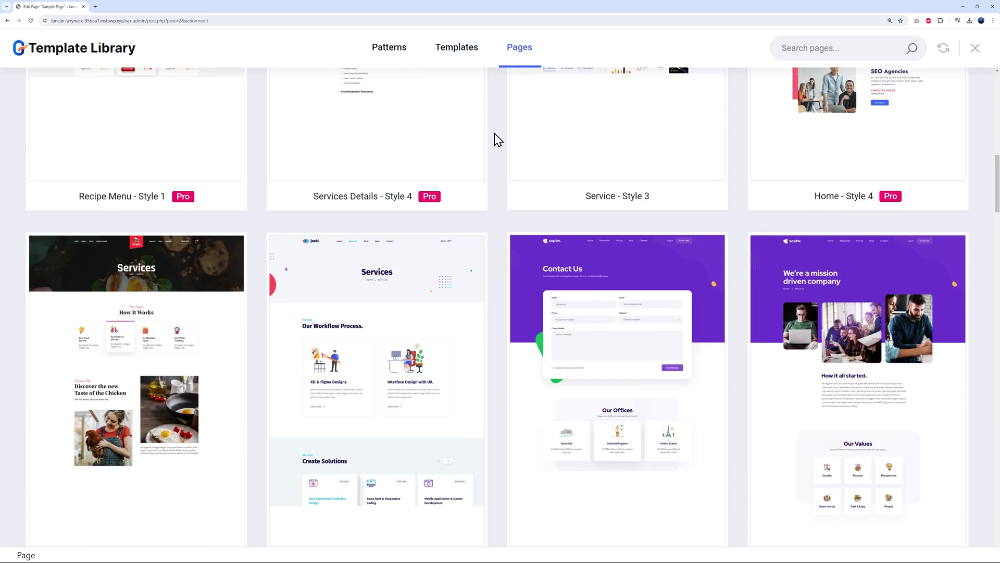
pyautogui.scroll(-1, 497, 139)
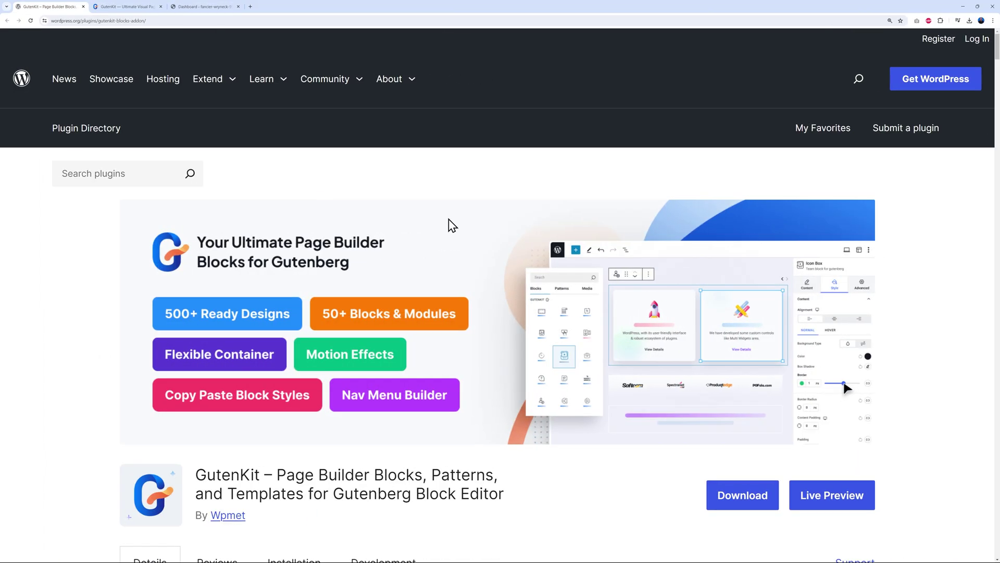
# Scroll the GutenKit wordpress.org plugin page, then return to the wpmet GutenKit tab
pyautogui.scroll(-2, 449, 226)
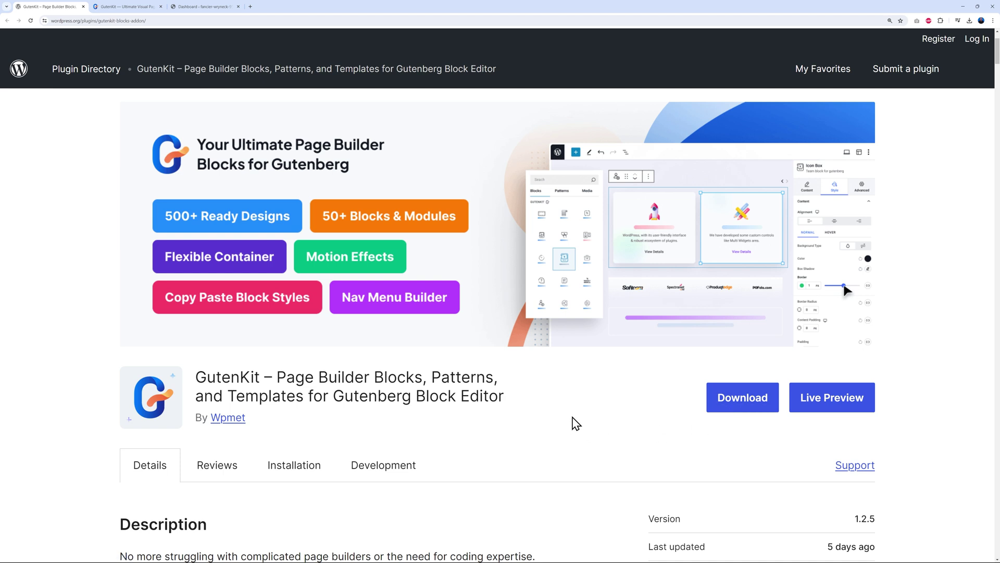
pyautogui.click(136, 9)
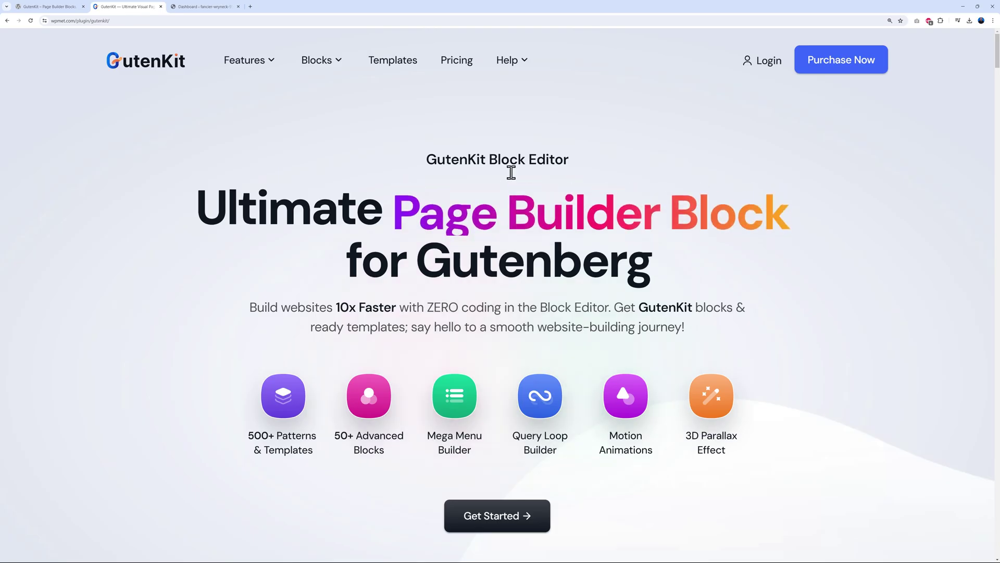
# Go to the GutenKit Pricing page and scroll through the Early Bird plans
pyautogui.click(448, 64)
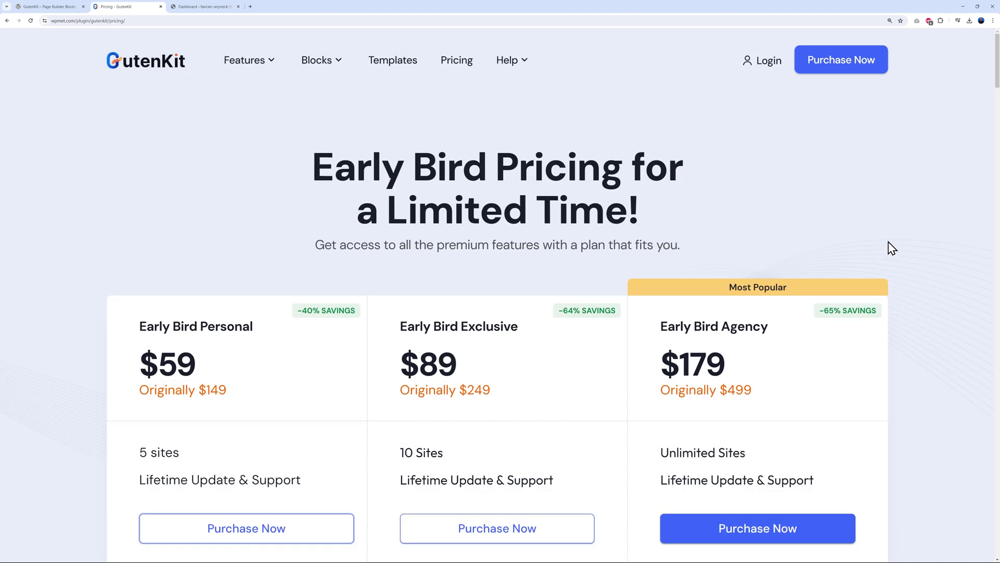
pyautogui.scroll(-3, 946, 279)
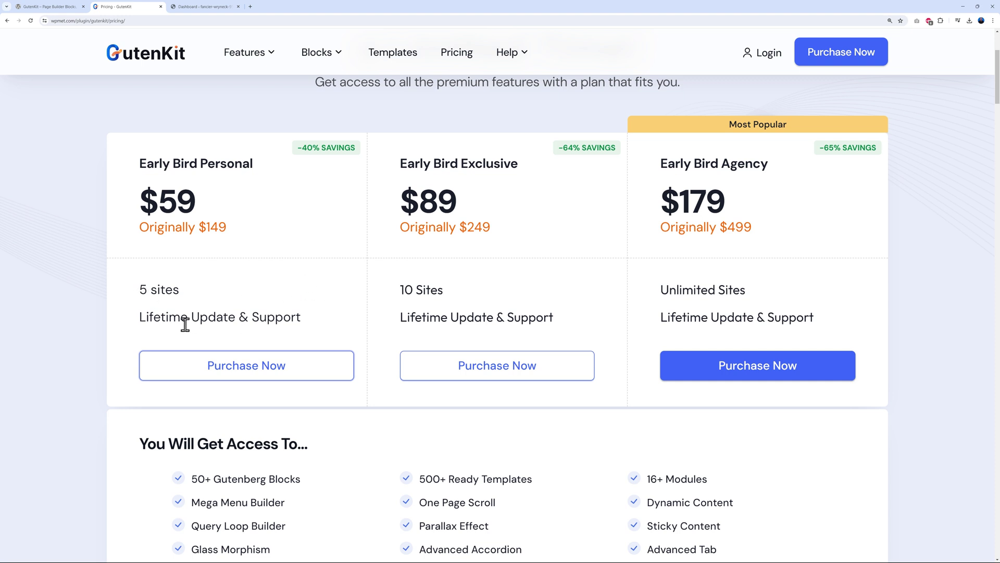
pyautogui.scroll(-3, 334, 319)
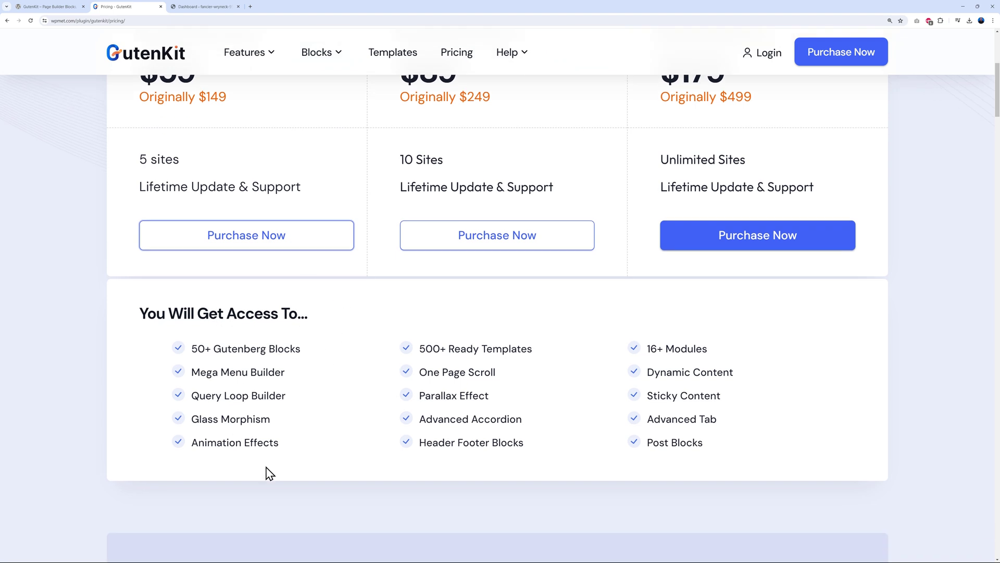
pyautogui.scroll(3, 348, 435)
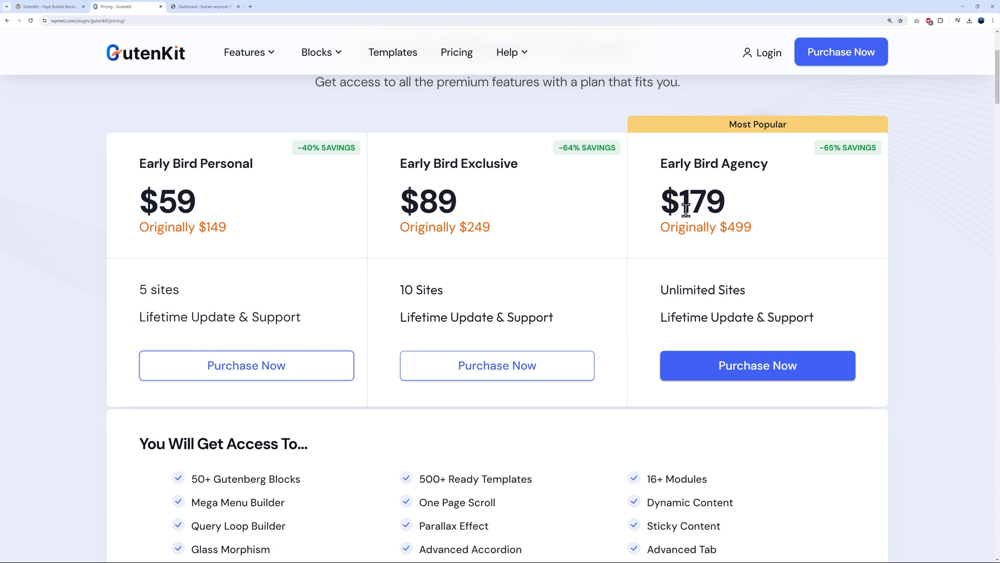
# Highlight the $179 Agency plan price and review the 'You Will Get Access To' list
pyautogui.moveTo(686, 210); pyautogui.dragTo(737, 212)
pyautogui.click(775, 214)
pyautogui.scroll(-3, 898, 255)
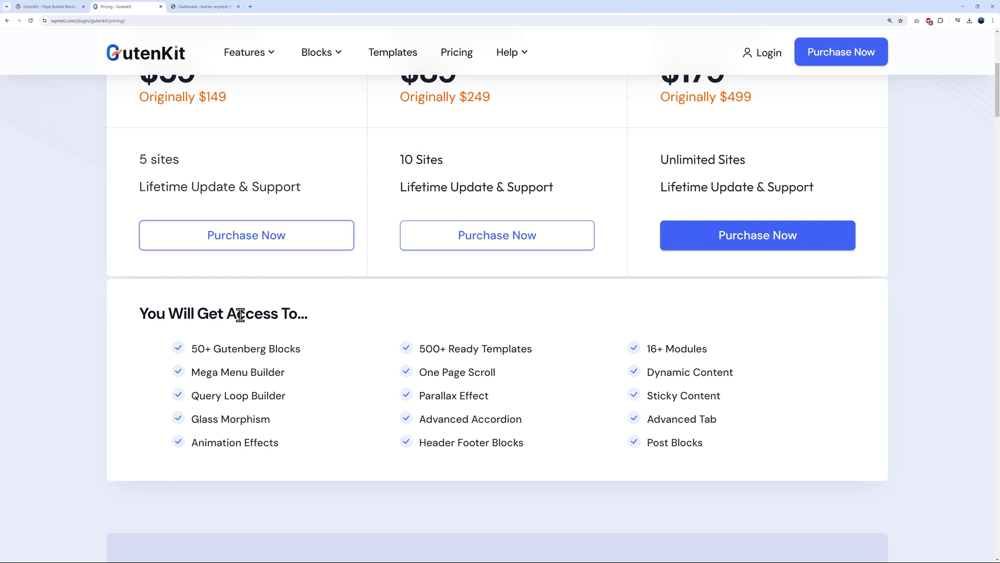
pyautogui.scroll(3, 819, 402)
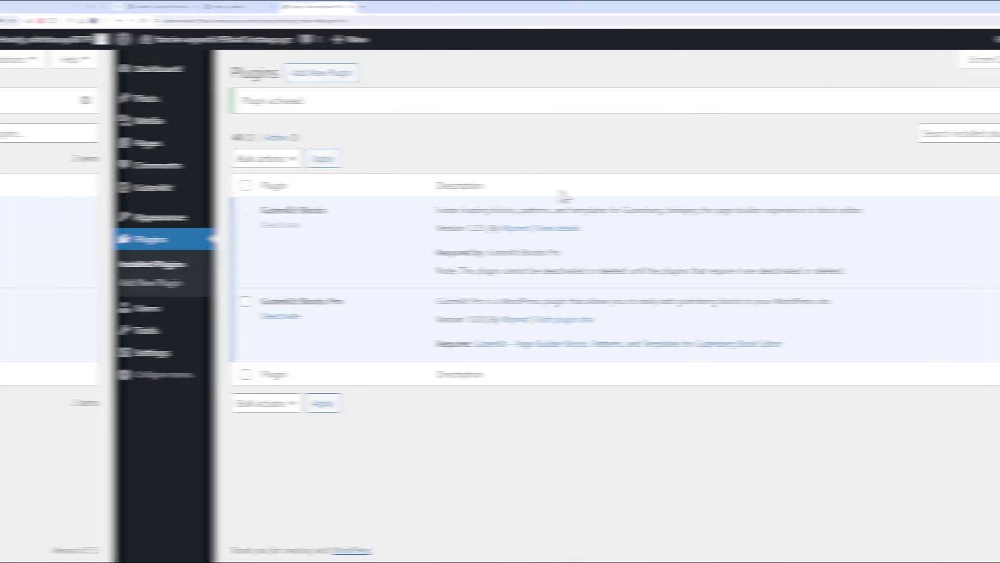
# Create a new page from Pages > Add New Page titled 'Home Page'
pyautogui.moveTo(37, 154)
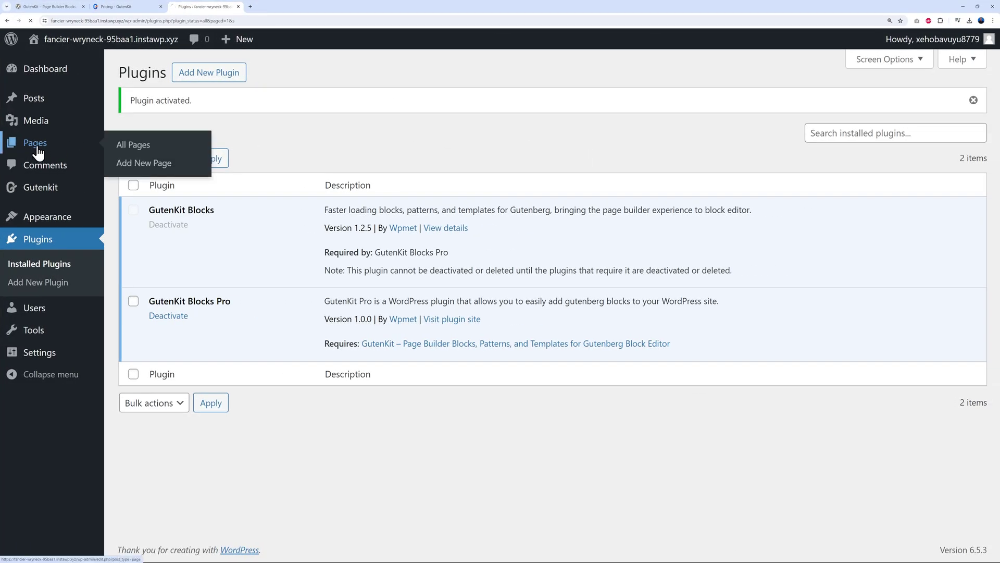
pyautogui.click(38, 153)
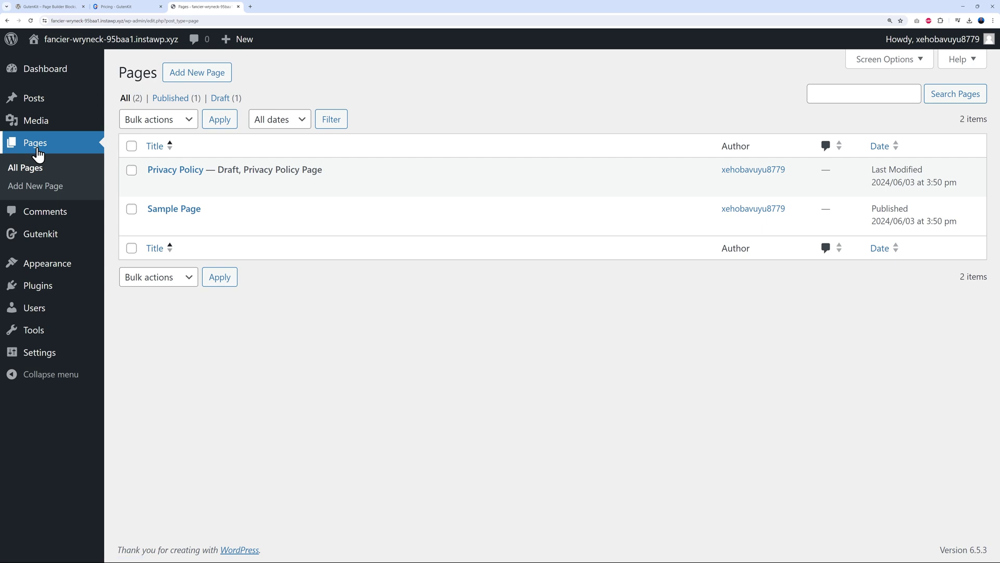
pyautogui.click(185, 79)
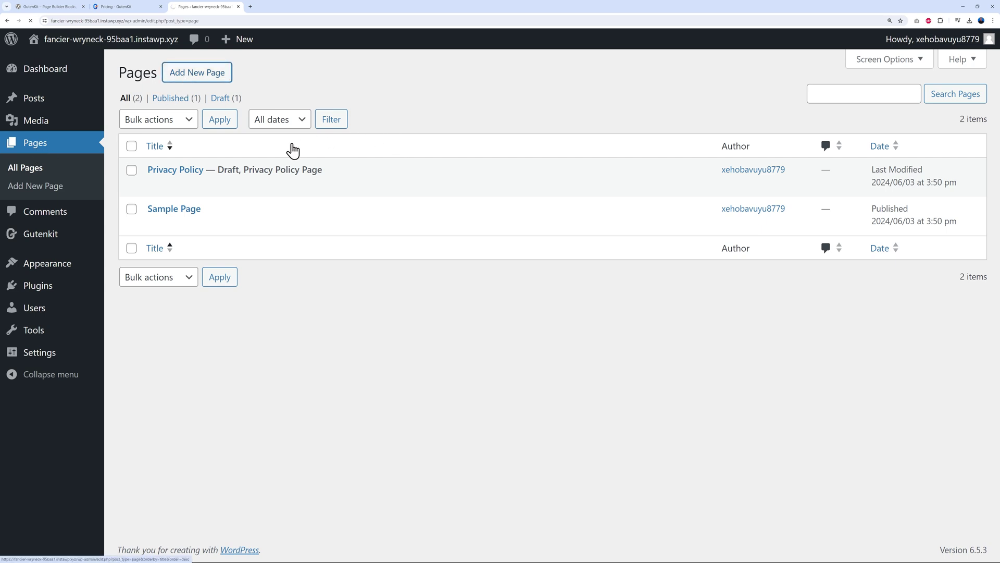
pyautogui.write('Home Page')
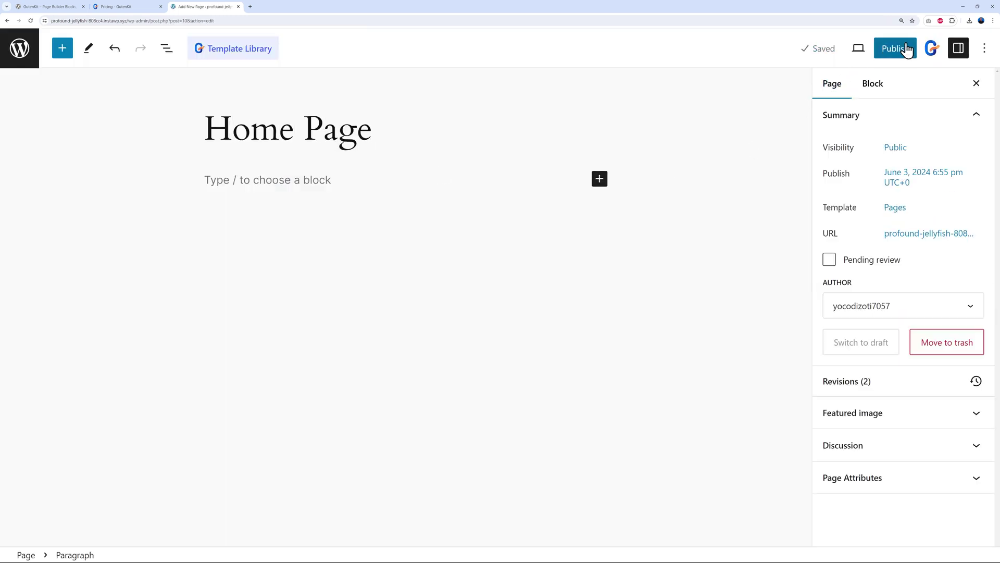
# Publish the Home Page and bring up the block library of GutenKit blocks
pyautogui.click(883, 47)
pyautogui.click(892, 52)
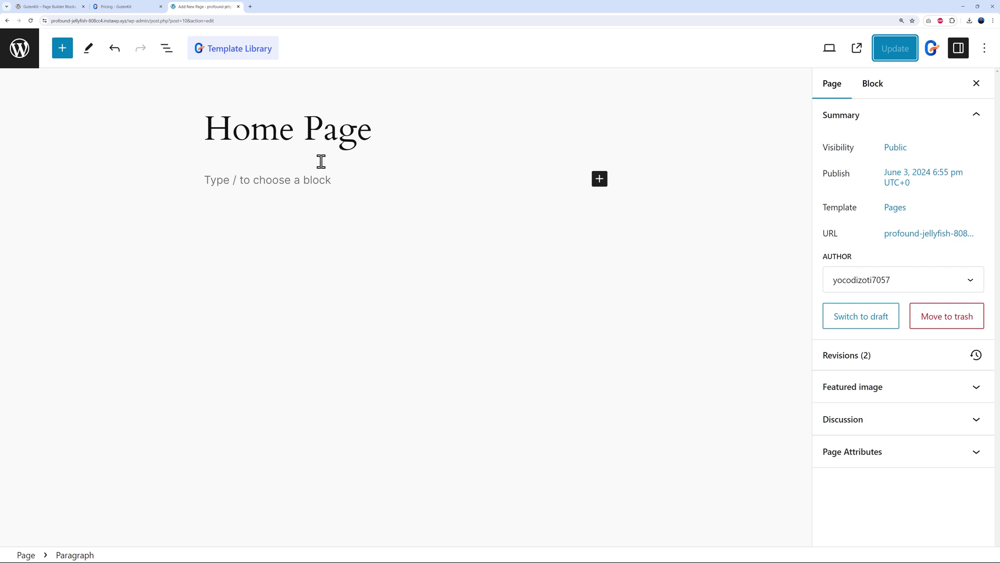
pyautogui.click(63, 56)
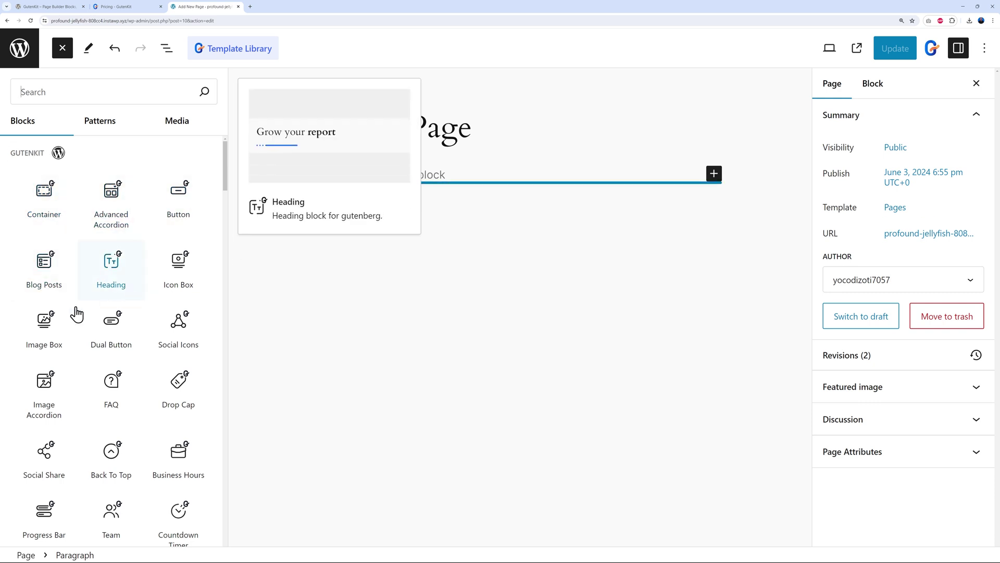
# Scroll the GutenKit blocks and insert a Container block below the Home Page title
pyautogui.scroll(-1, 139, 405)
pyautogui.scroll(1, 134, 376)
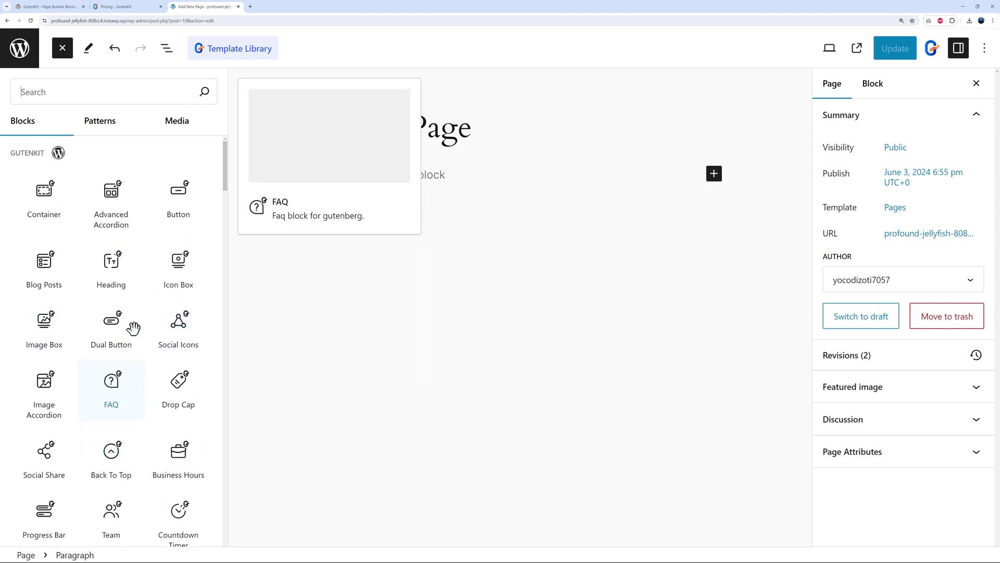
pyautogui.scroll(-3, 141, 396)
pyautogui.scroll(-4, 147, 404)
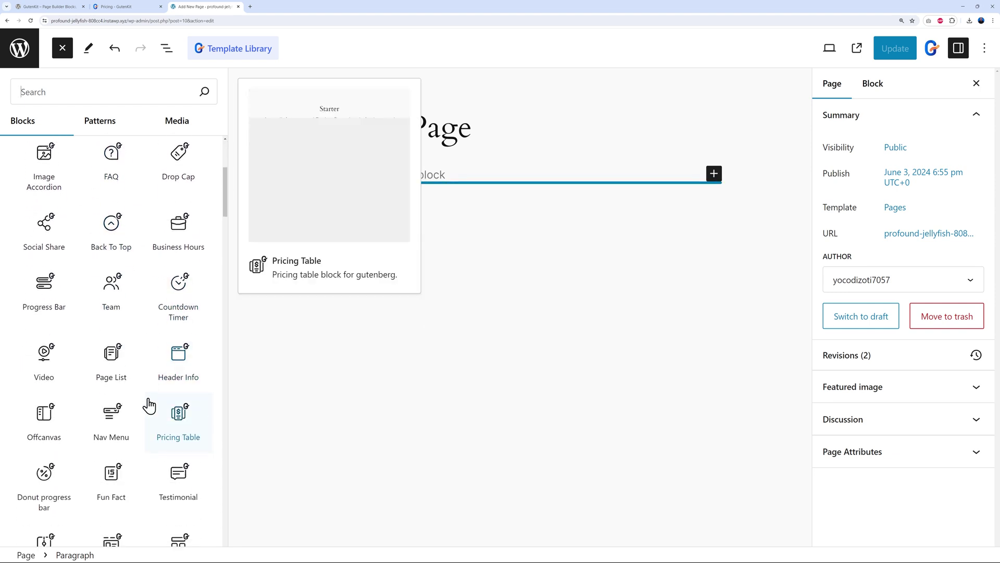
pyautogui.scroll(-2, 147, 404)
pyautogui.scroll(-9, 205, 407)
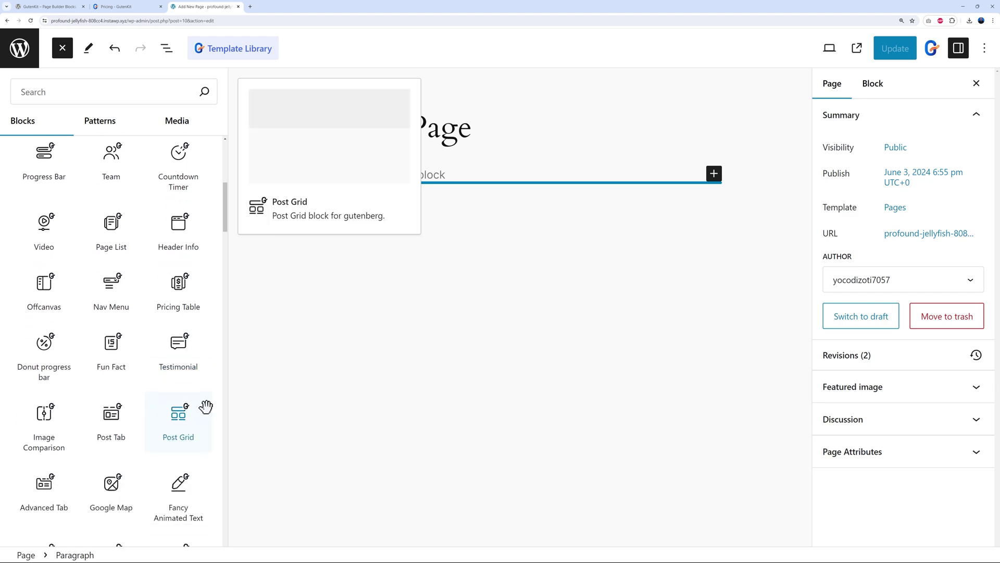
pyautogui.scroll(-9, 203, 411)
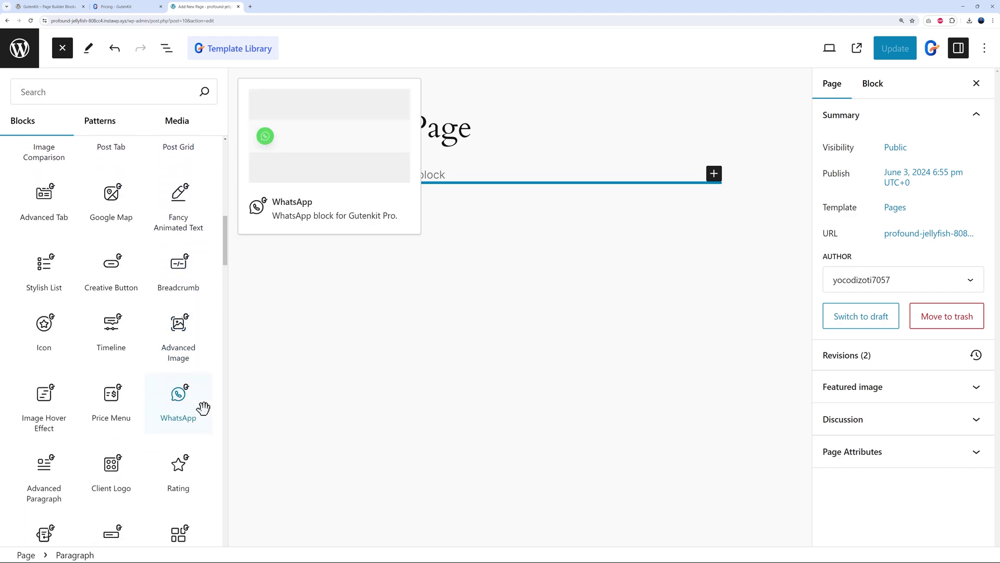
pyautogui.scroll(8, 203, 408)
pyautogui.scroll(15, 203, 409)
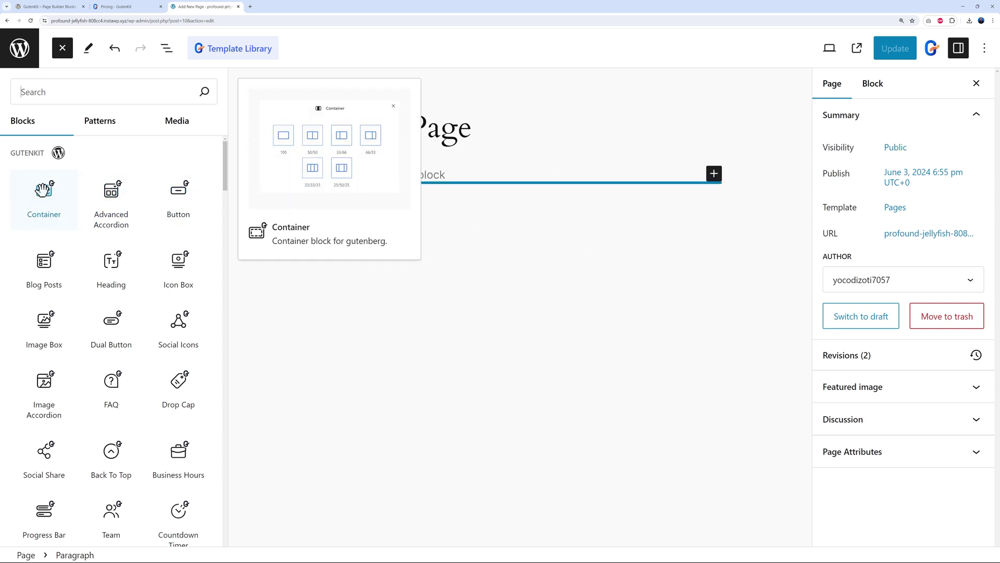
pyautogui.click(44, 190)
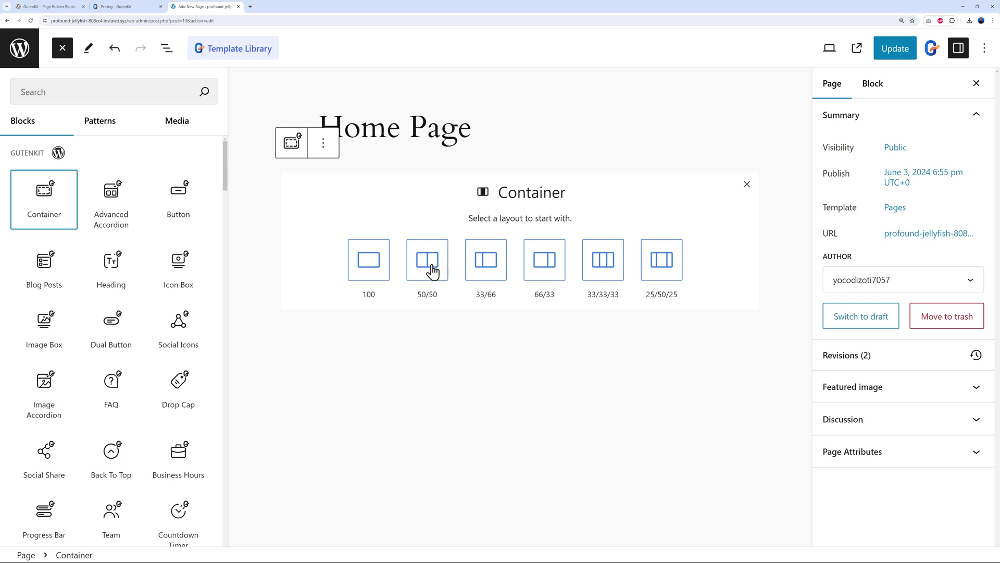
# Give the Container the 50/50 layout, creating two equal empty columns
pyautogui.press('Escape')
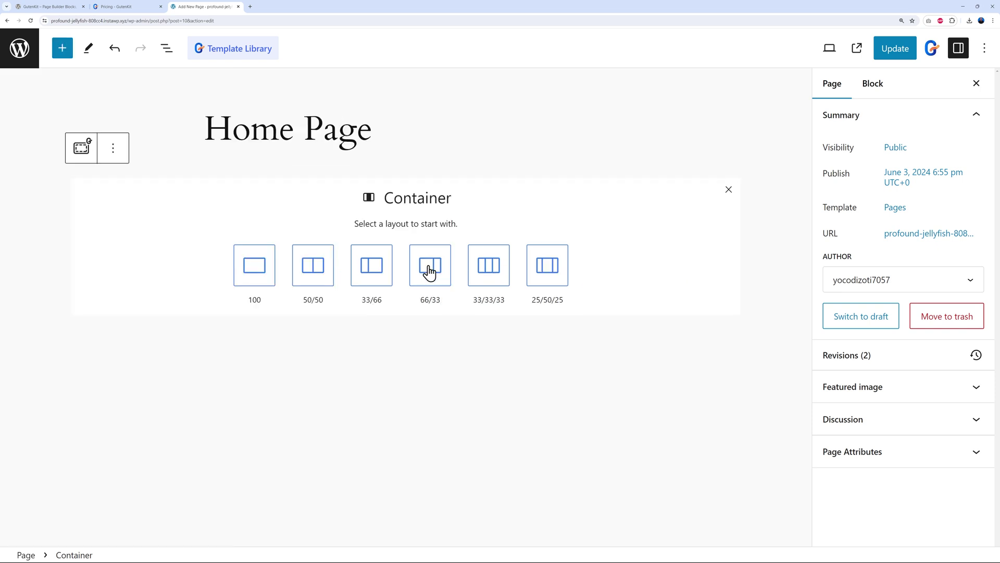
pyautogui.click(319, 275)
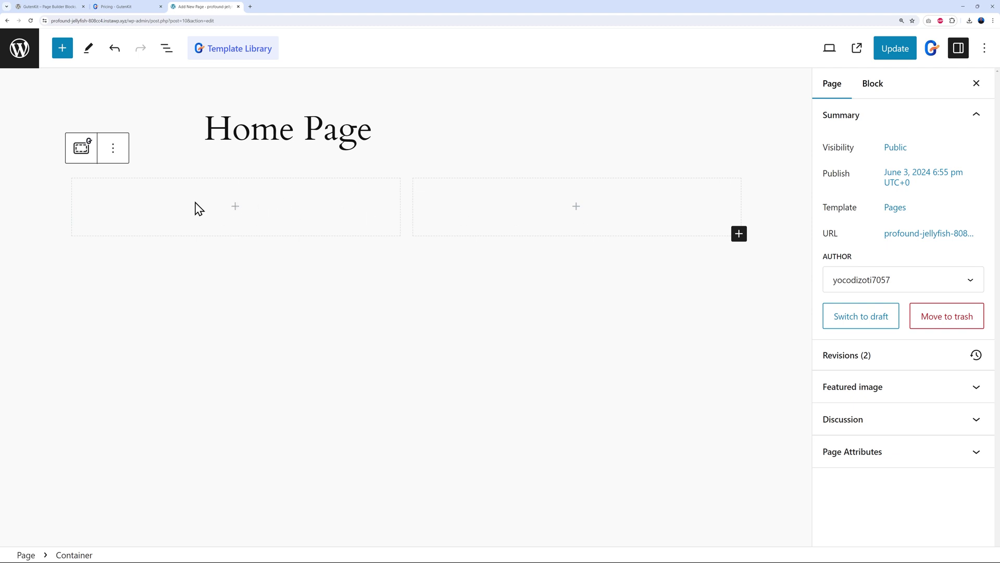
pyautogui.click(83, 152)
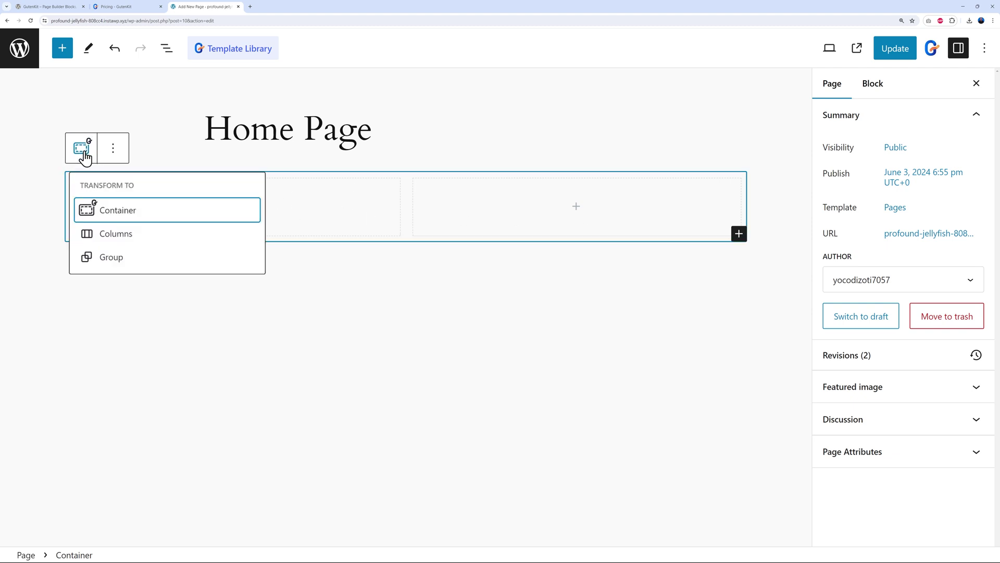
pyautogui.click(82, 152)
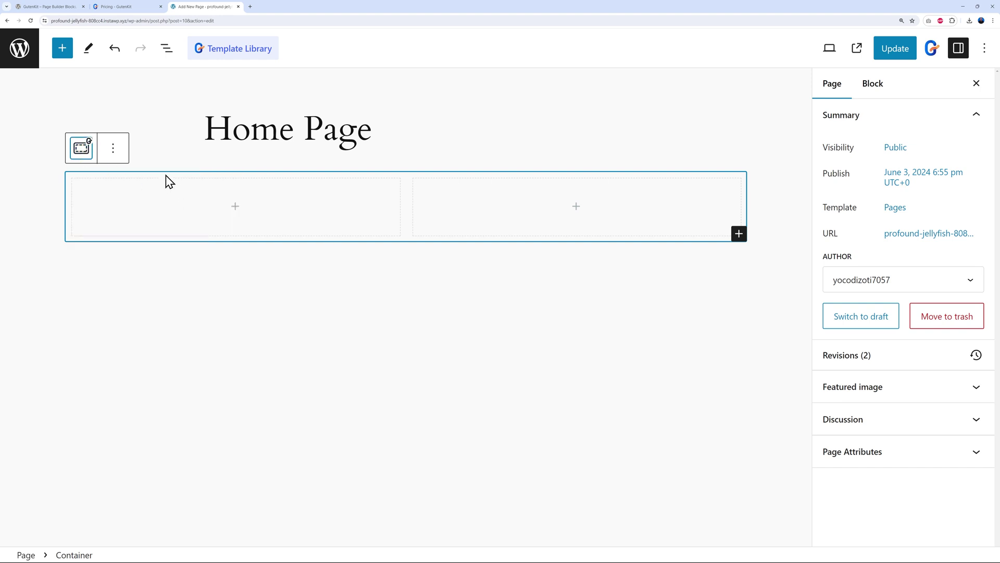
# Select the parent Container of the two columns and show its Block settings
pyautogui.click(169, 181)
pyautogui.click(118, 155)
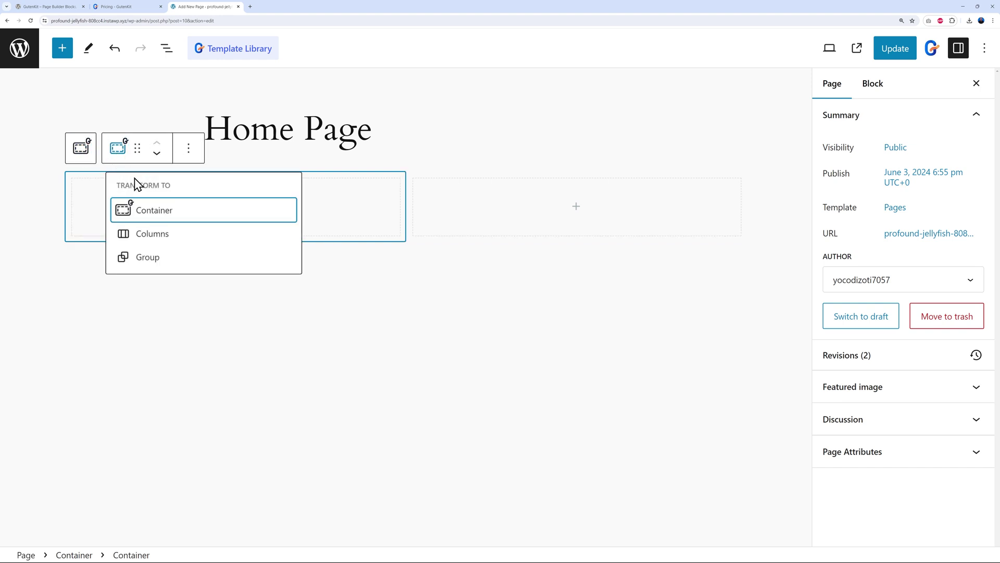
pyautogui.click(501, 221)
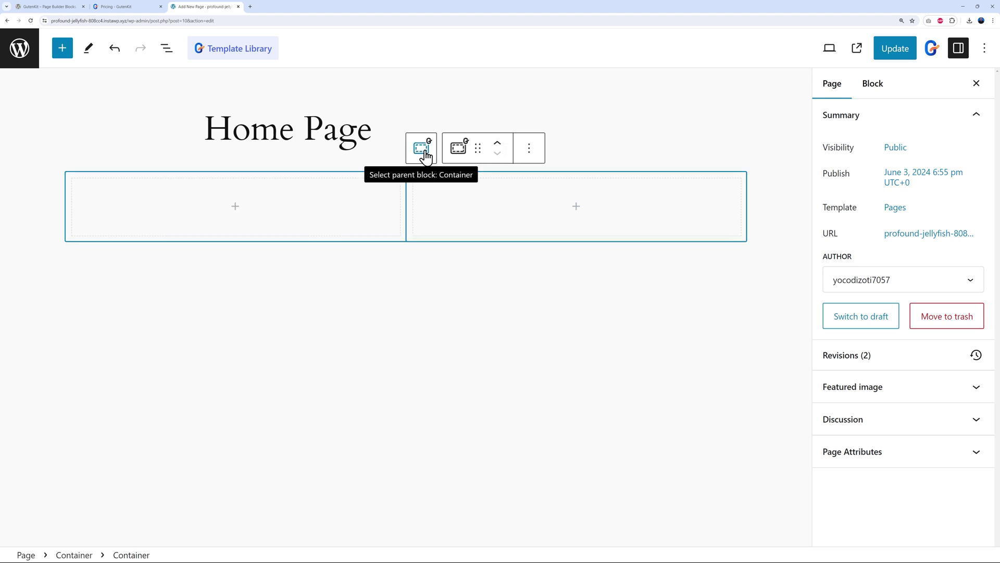
pyautogui.click(425, 155)
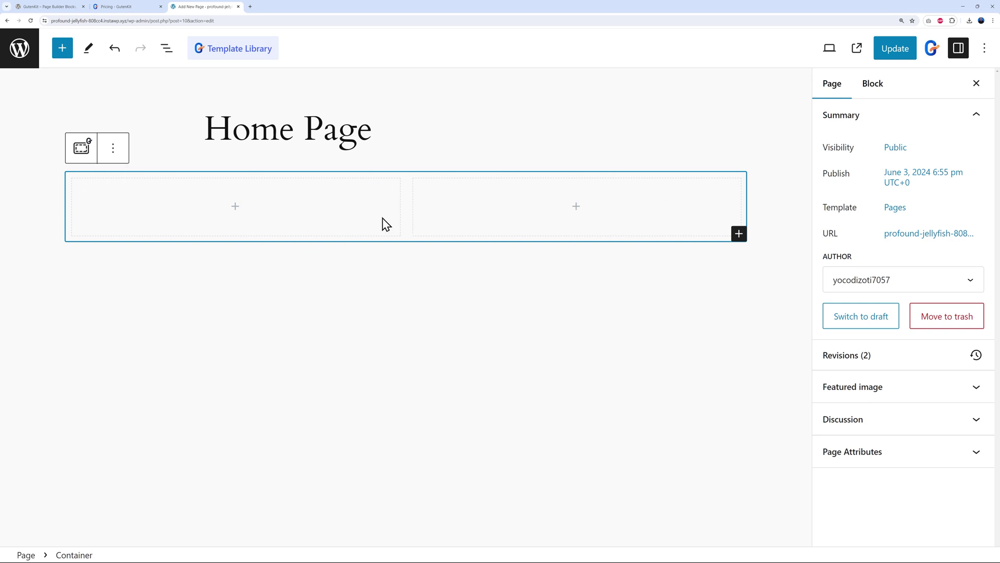
pyautogui.click(873, 87)
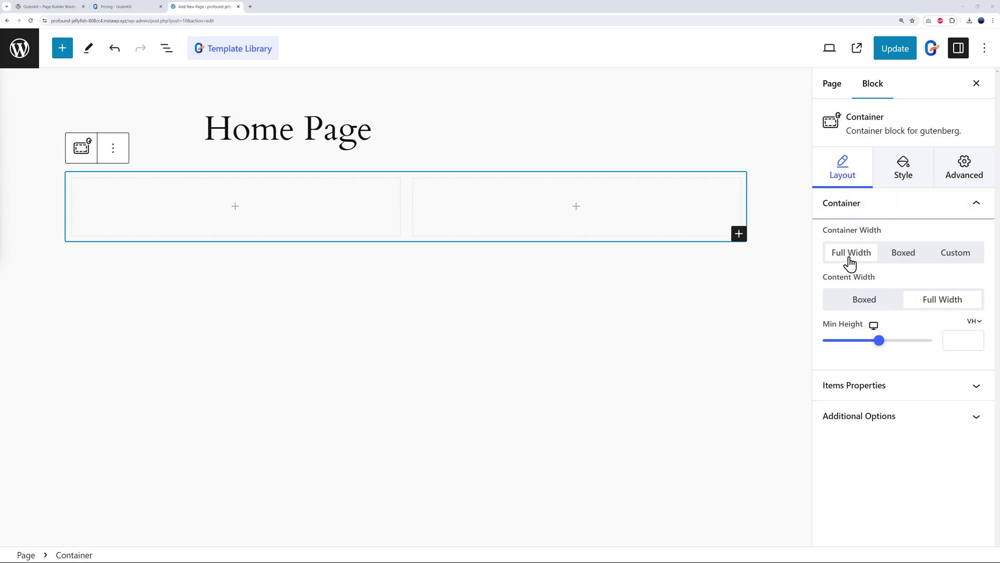
# Keep both the container width and the content width at Full Width
pyautogui.click(908, 257)
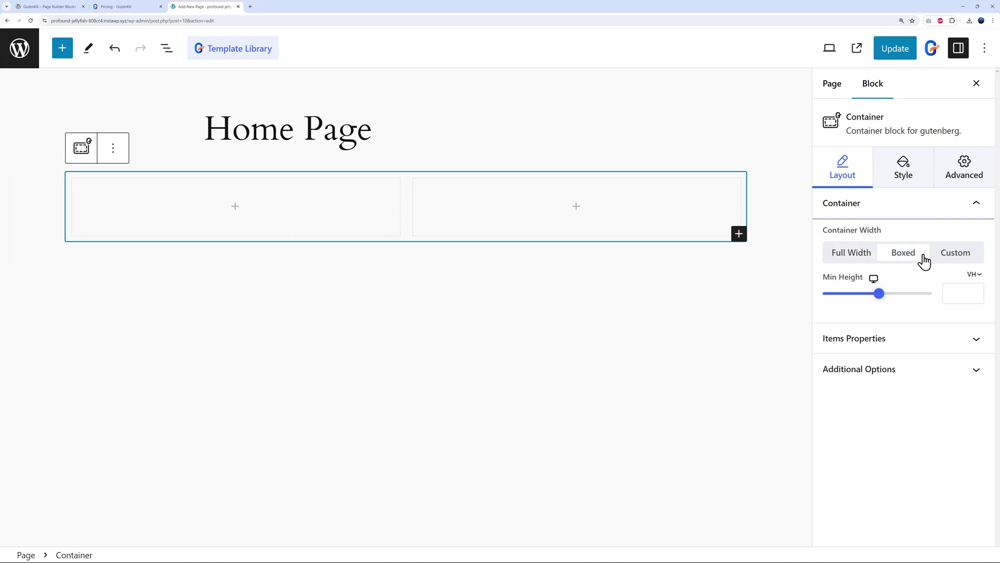
pyautogui.click(955, 258)
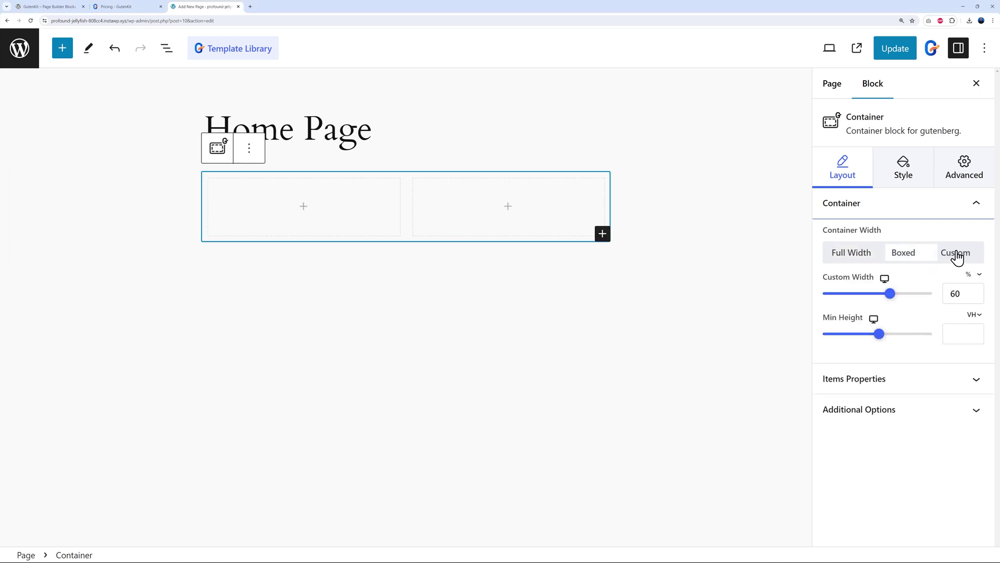
pyautogui.click(834, 260)
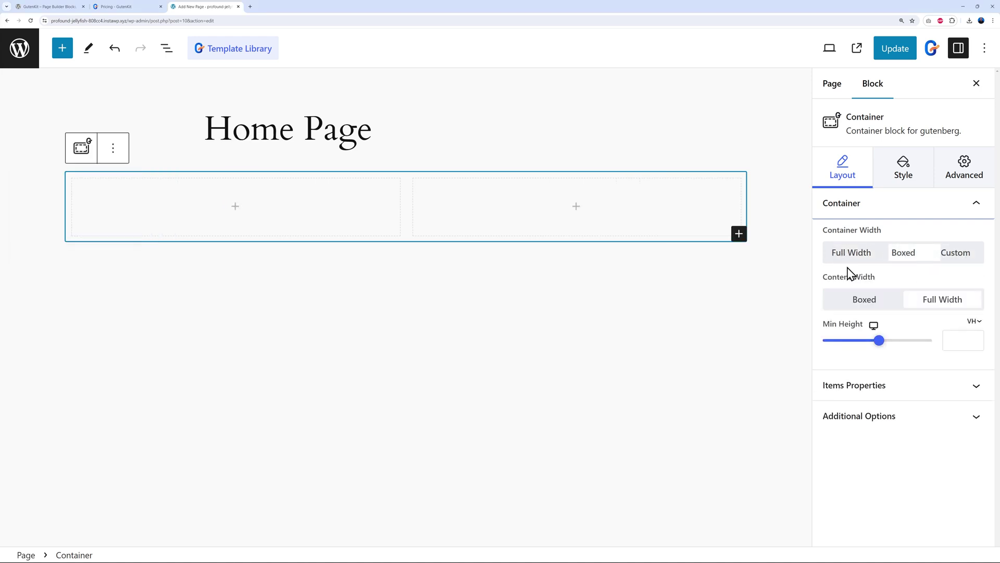
pyautogui.click(859, 304)
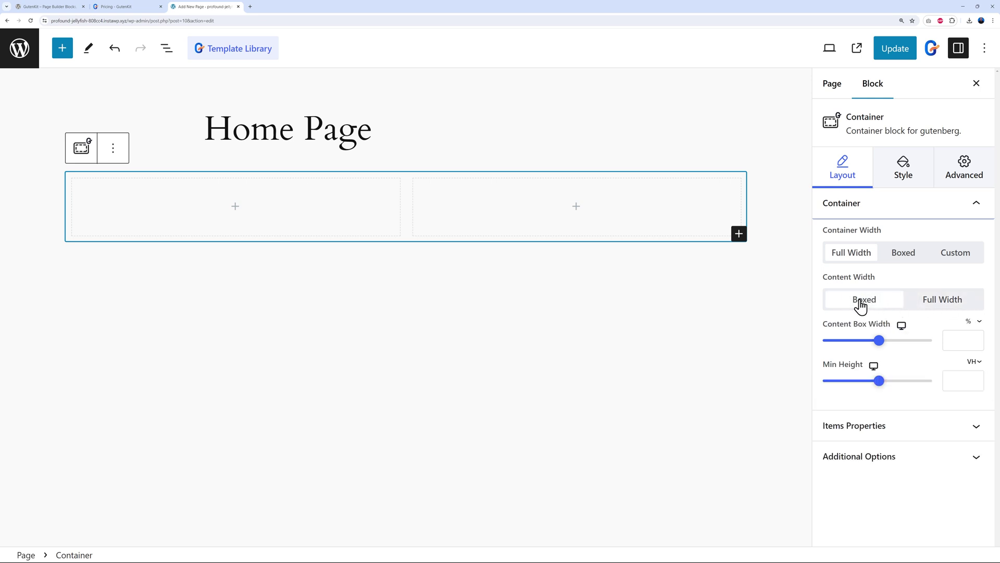
pyautogui.click(939, 302)
# Set the Container's minimum height to 420 px
pyautogui.moveTo(880, 345); pyautogui.dragTo(880, 344)
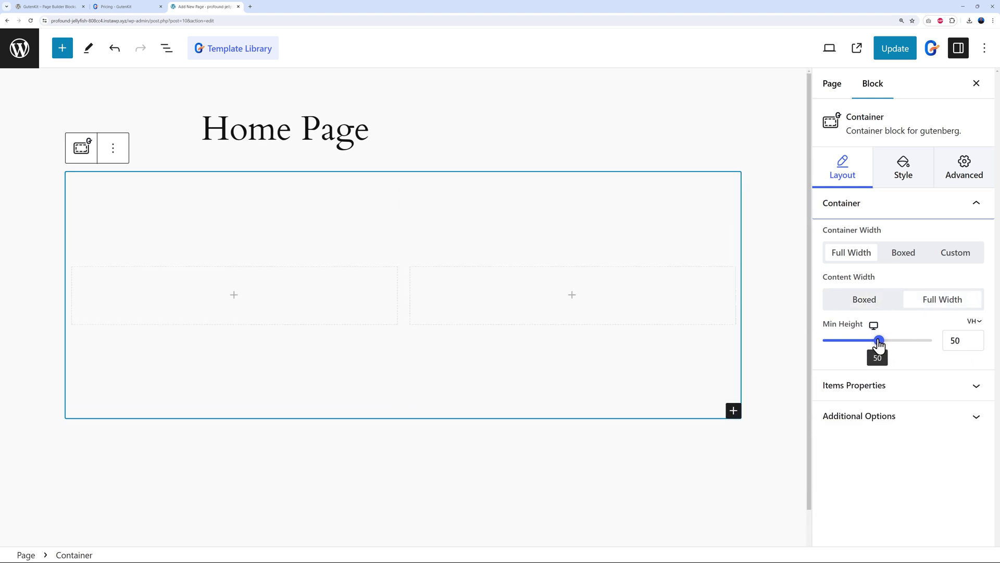
pyautogui.click(978, 326)
pyautogui.click(973, 345)
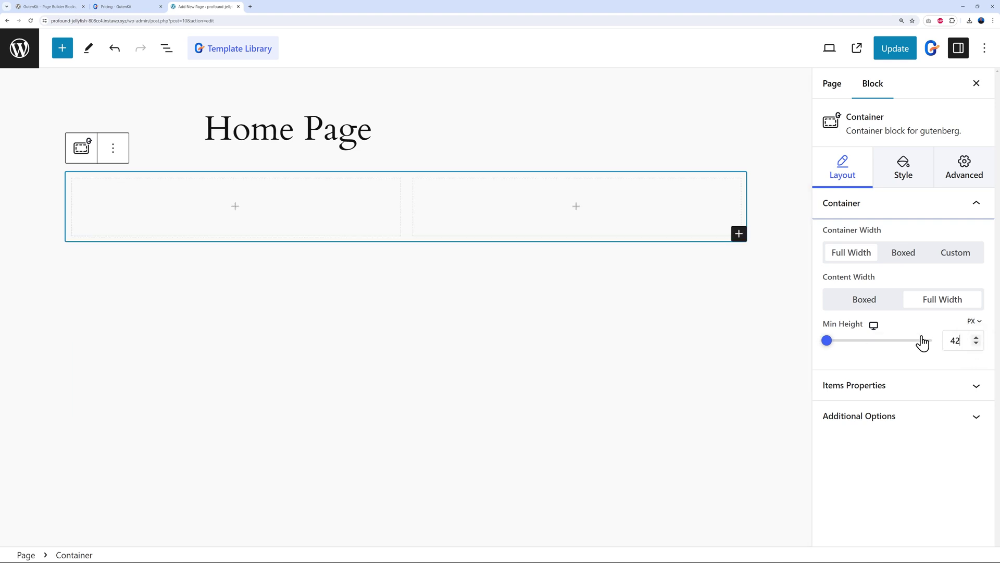
pyautogui.write('0')
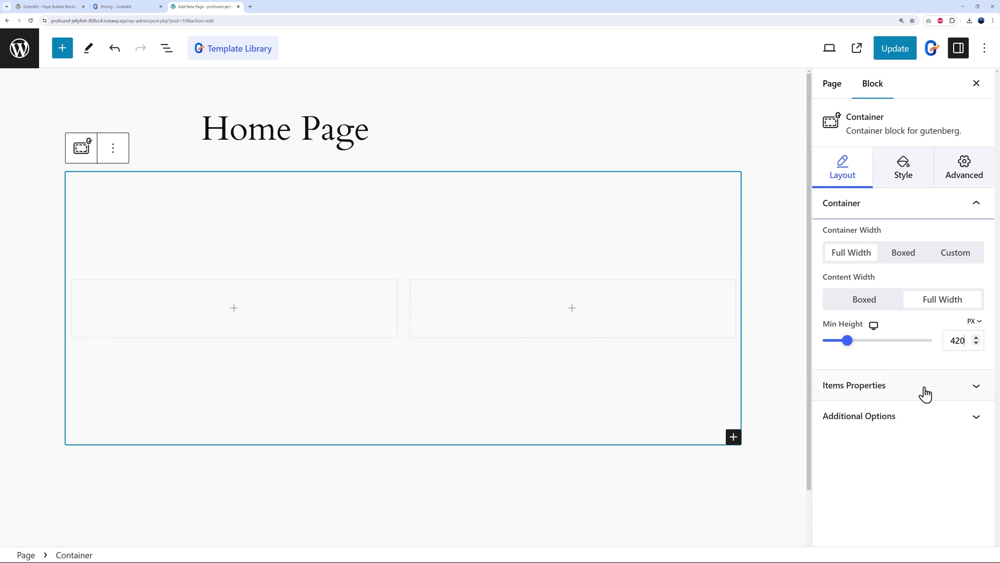
pyautogui.click(972, 388)
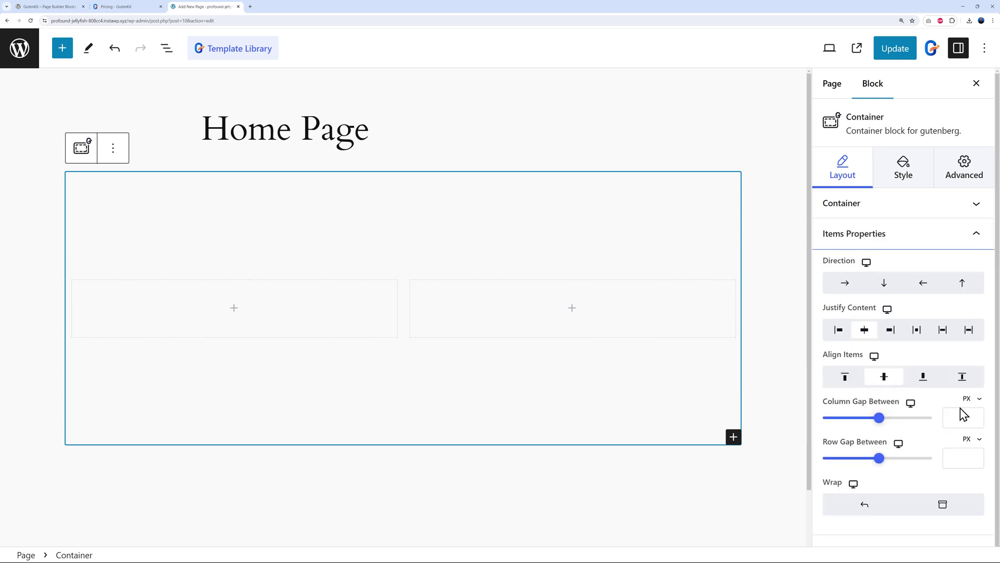
# Try each item Direction option, ending on Row so the two columns sit side by side
pyautogui.click(846, 290)
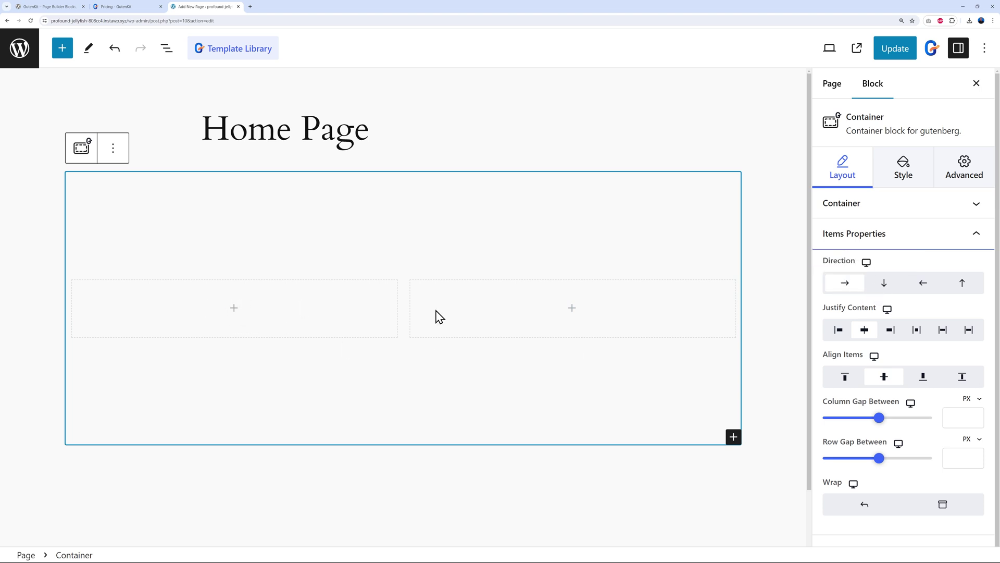
pyautogui.click(887, 286)
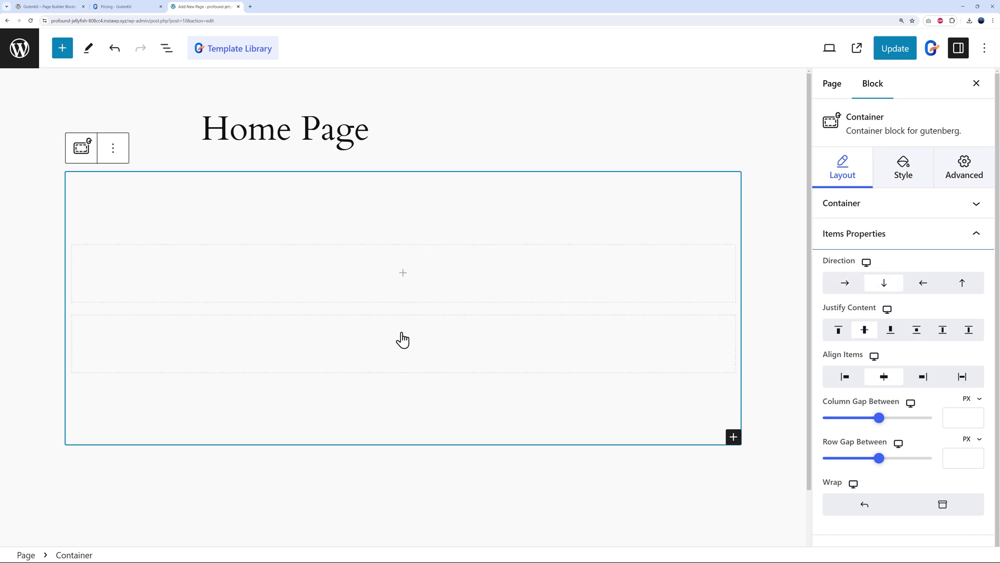
pyautogui.click(923, 286)
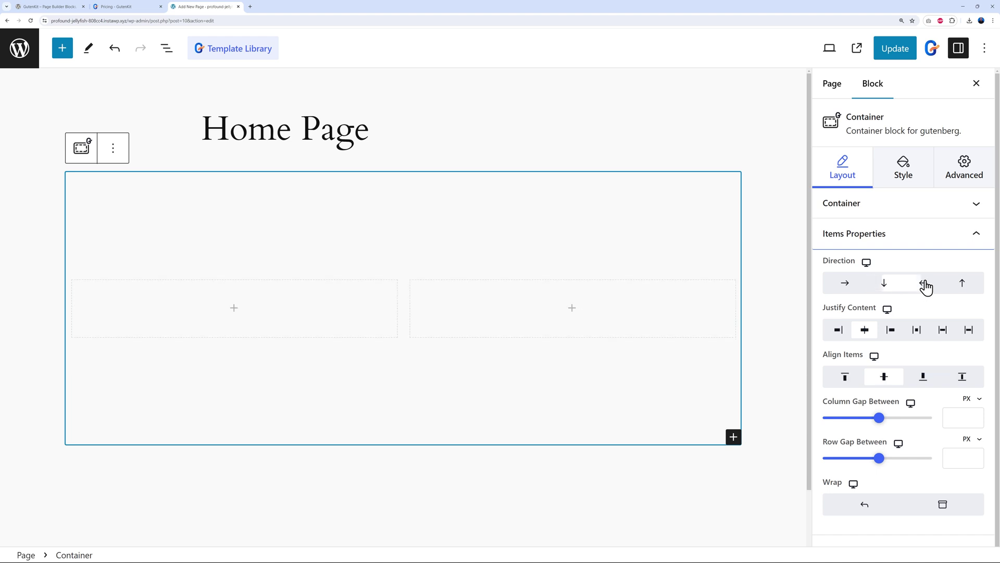
pyautogui.click(966, 289)
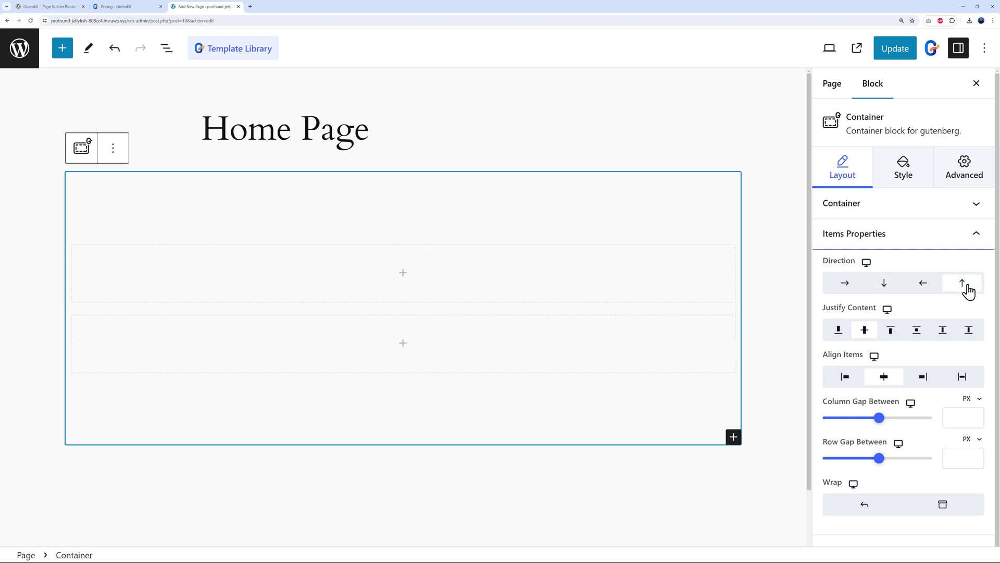
pyautogui.click(844, 285)
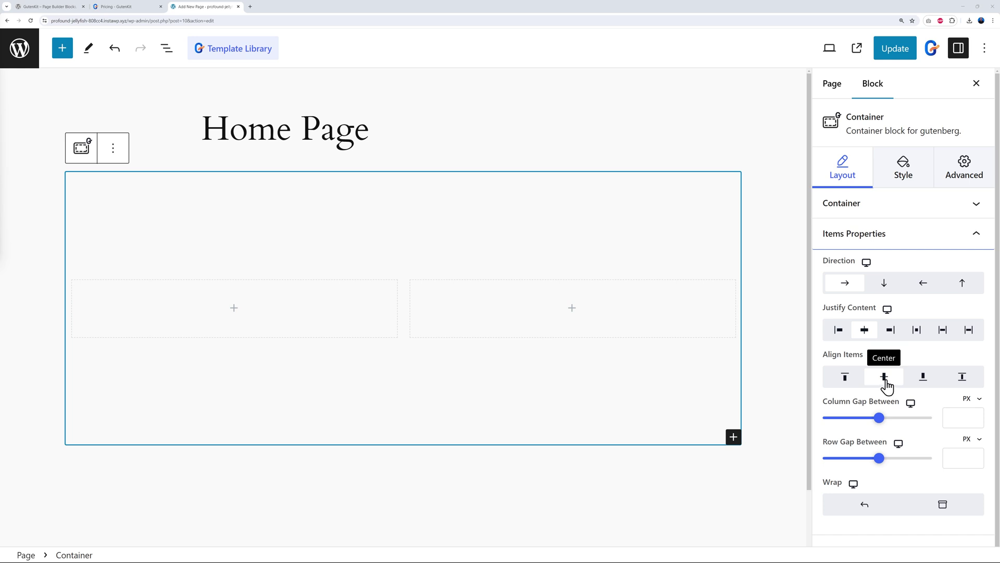
# Try the Align Items options Top, Bottom and Stretch, then settle on Center
pyautogui.click(843, 382)
pyautogui.click(919, 386)
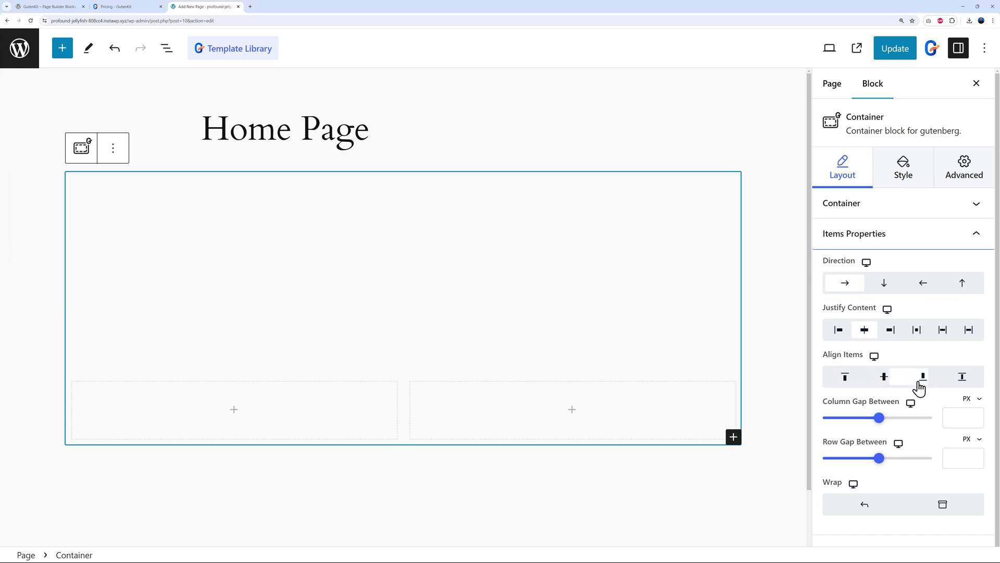
pyautogui.click(963, 384)
pyautogui.click(896, 383)
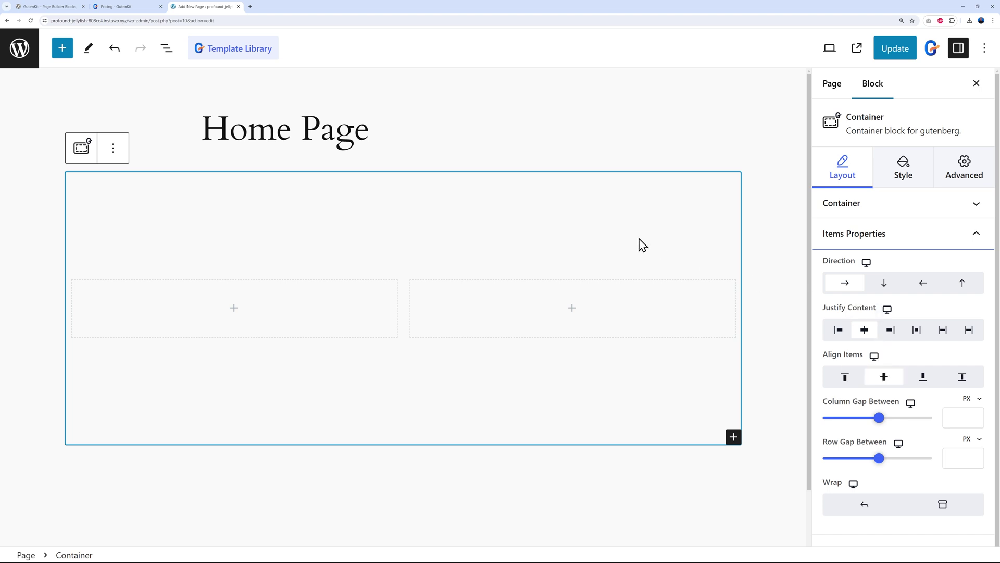
# Expand the Style tab's Background, Background Overlay and Border sections, then bring up the block inserter
pyautogui.click(903, 181)
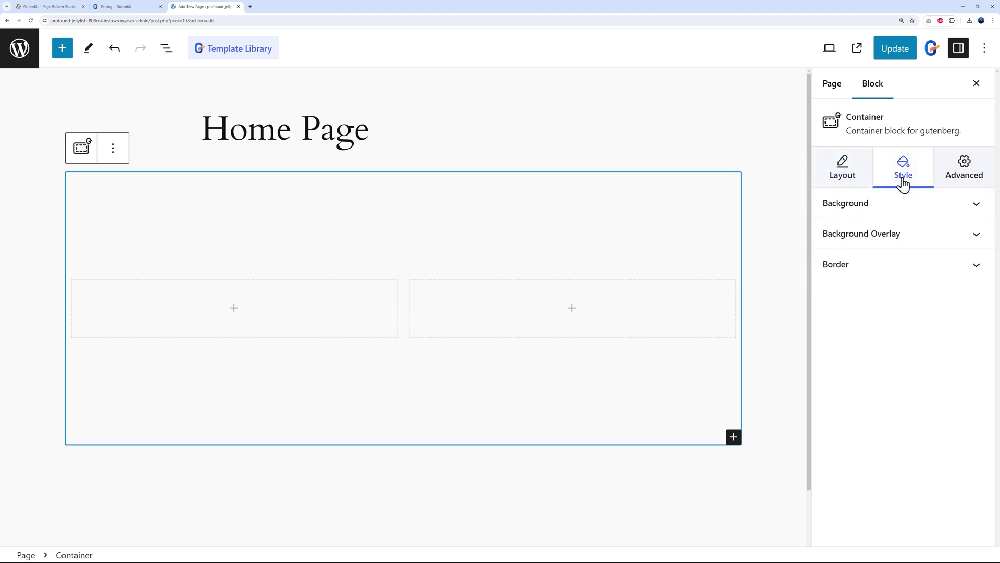
pyautogui.click(974, 208)
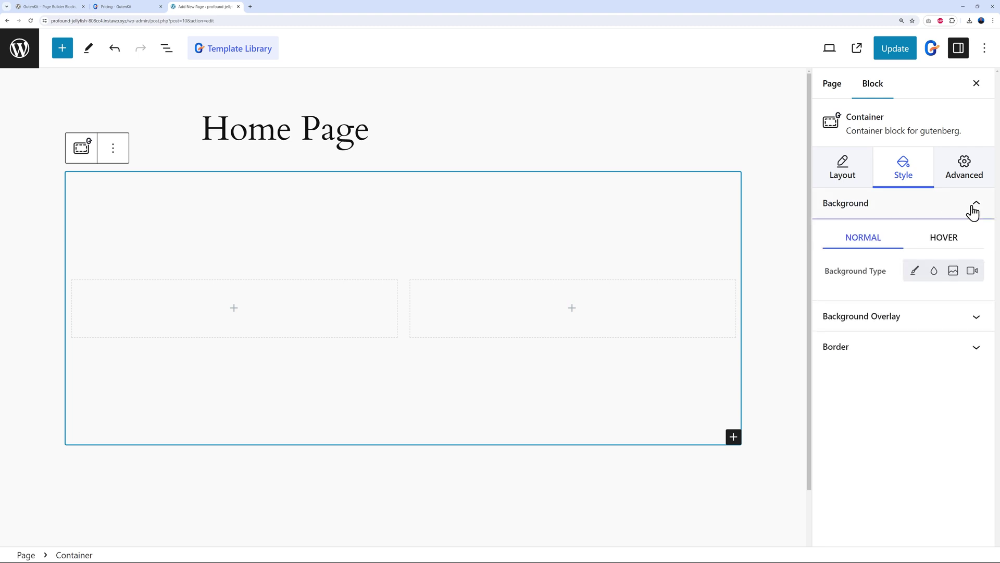
pyautogui.click(972, 315)
pyautogui.click(972, 311)
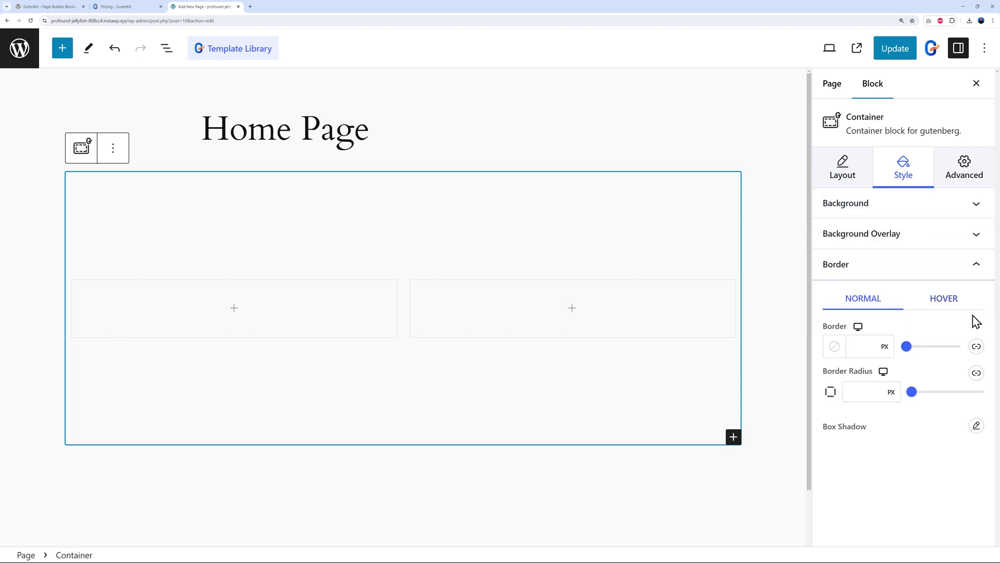
pyautogui.click(979, 208)
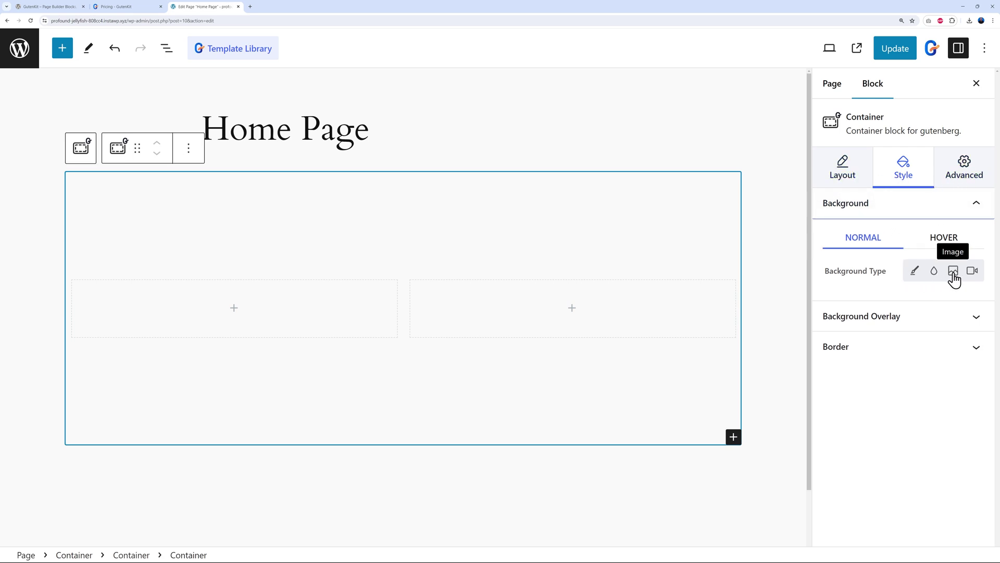
pyautogui.click(976, 318)
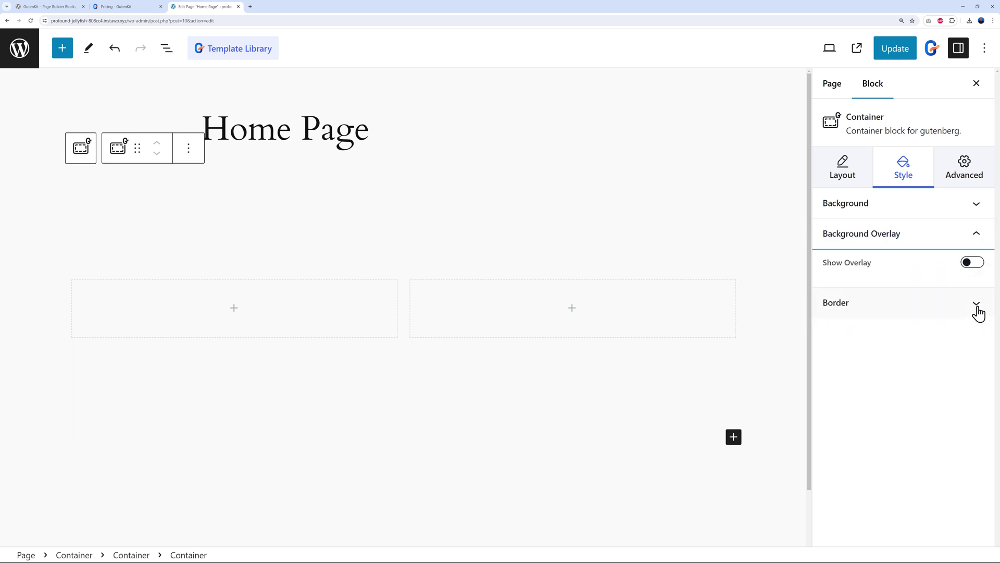
pyautogui.click(977, 305)
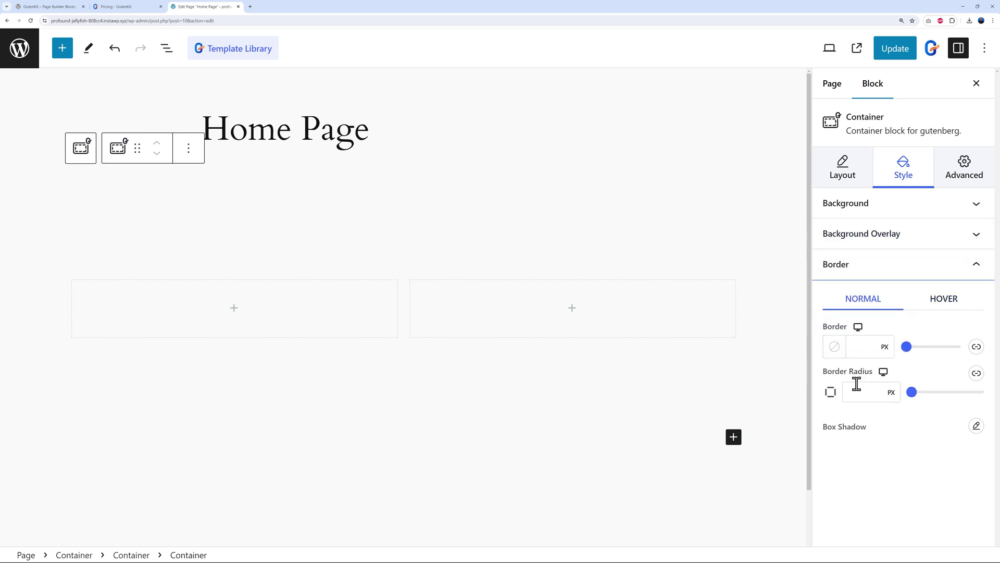
pyautogui.click(977, 208)
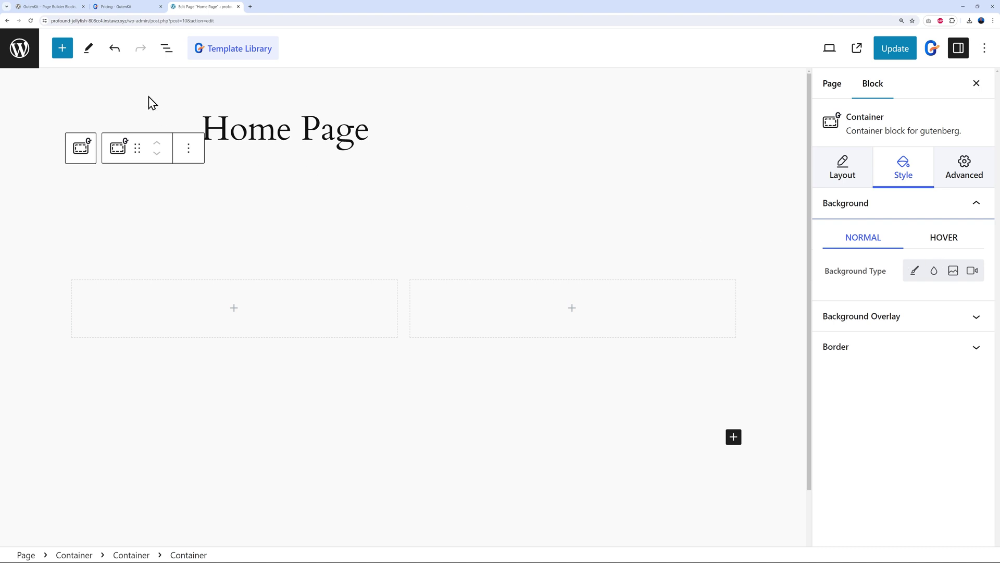
pyautogui.click(62, 48)
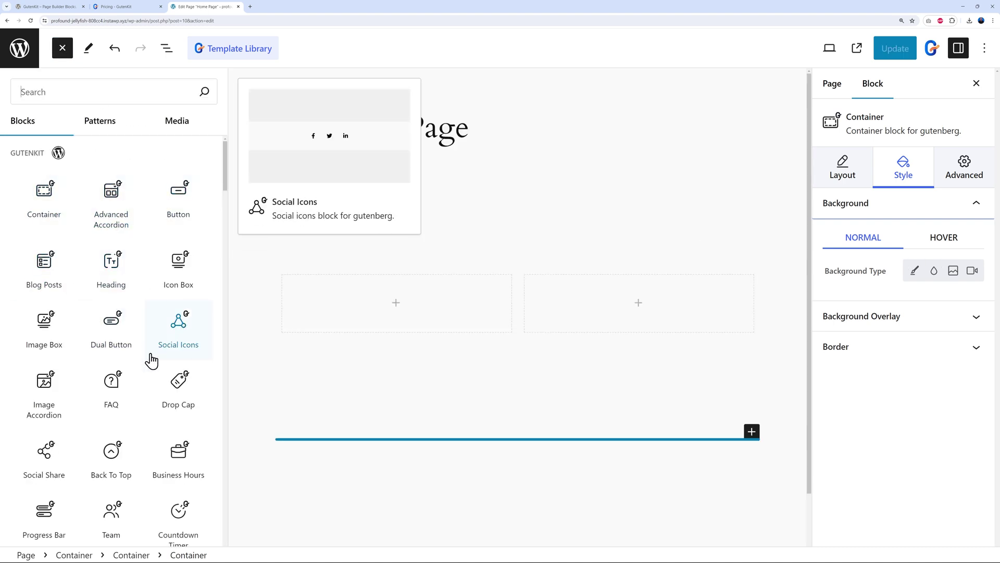
# Scroll through the GutenKit blocks in the inserter, then close the block list
pyautogui.scroll(-3, 217, 339)
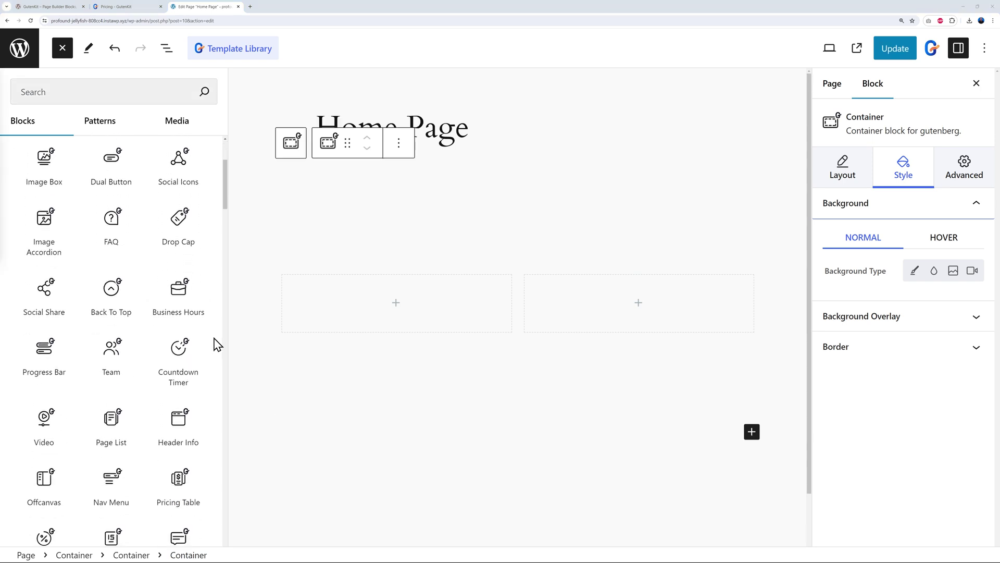
pyautogui.scroll(-2, 217, 345)
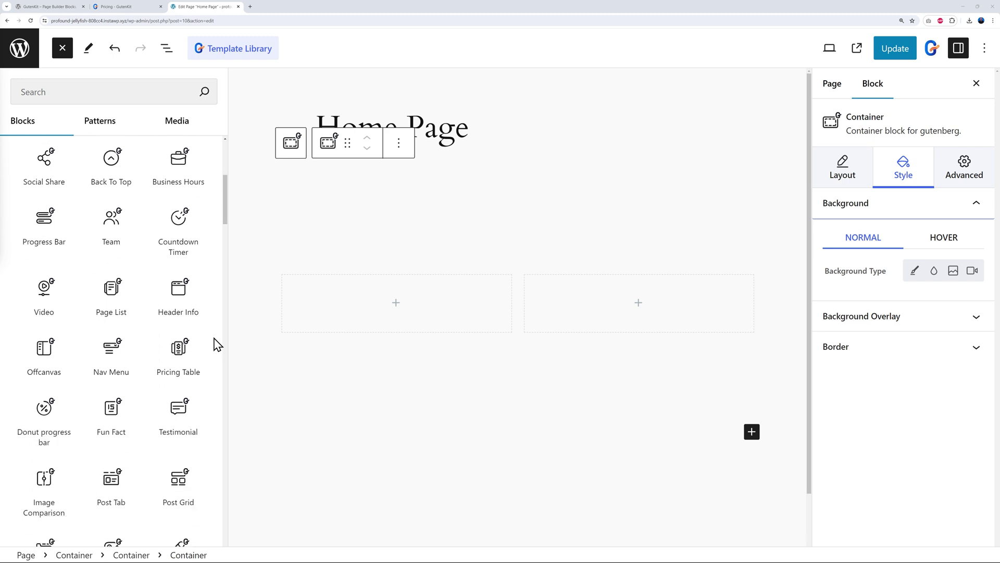
pyautogui.scroll(5, 216, 345)
pyautogui.click(419, 274)
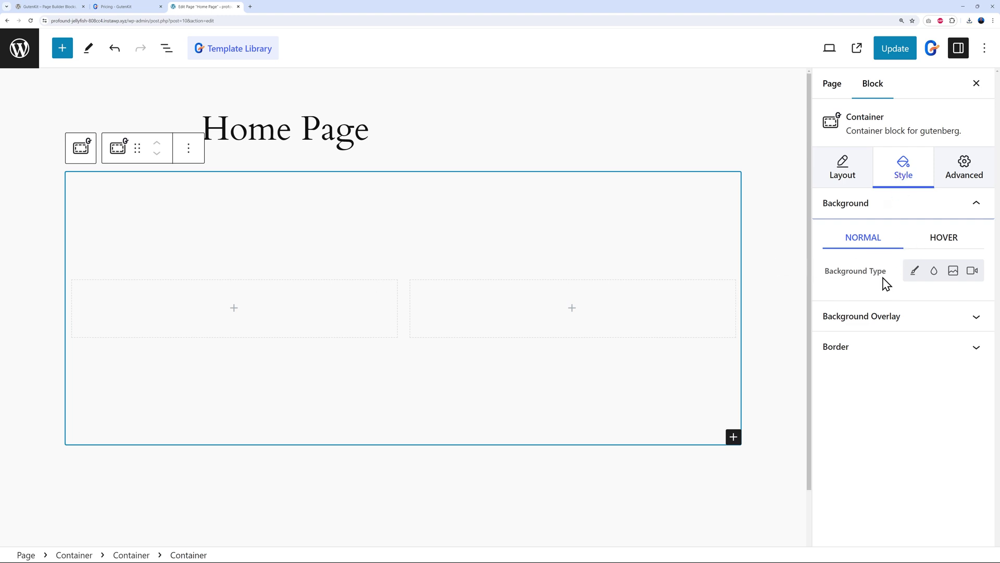
# Set the background type to Image and upload the photo of the woman drawing
pyautogui.click(955, 272)
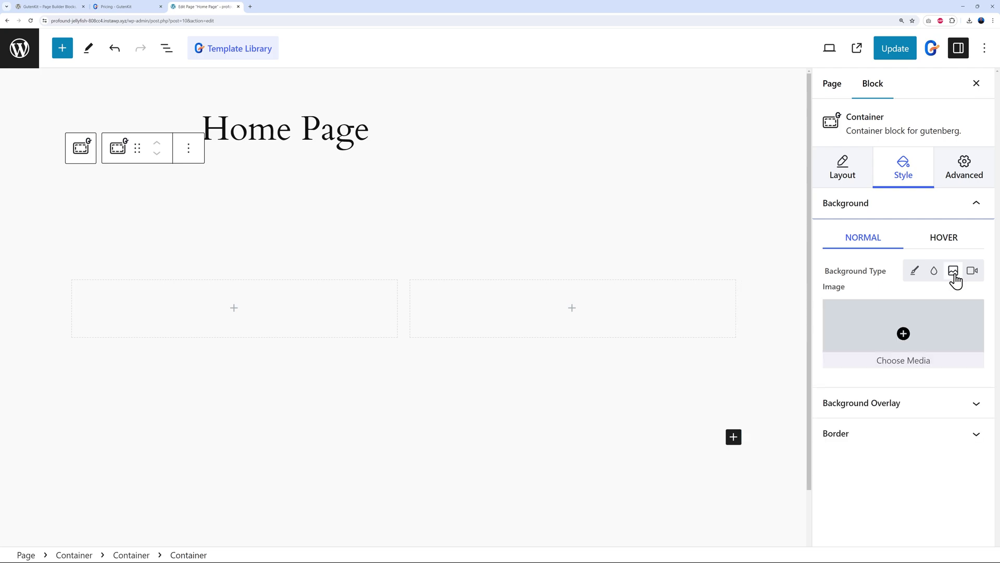
pyautogui.click(913, 341)
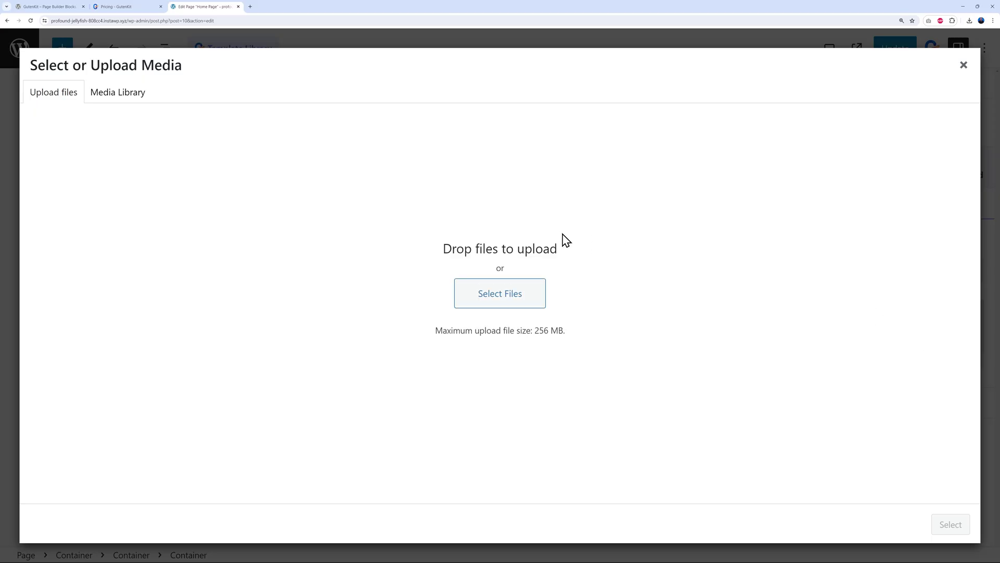
pyautogui.click(508, 302)
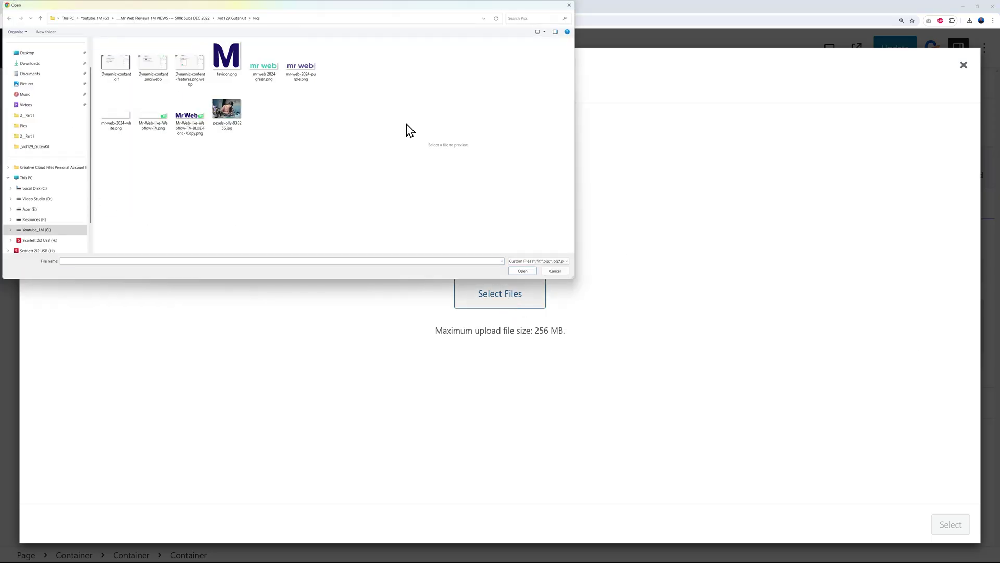
pyautogui.click(227, 110)
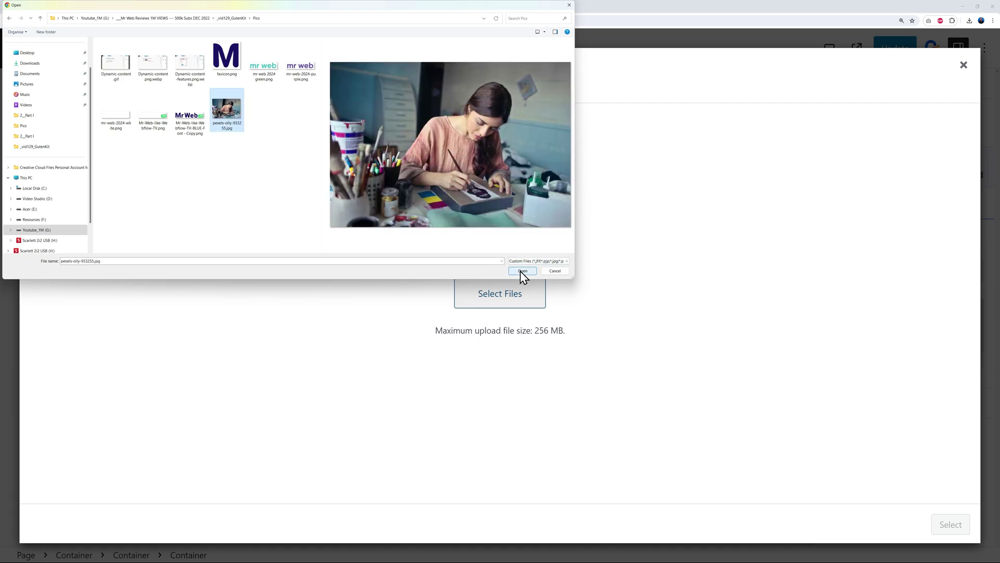
pyautogui.click(523, 271)
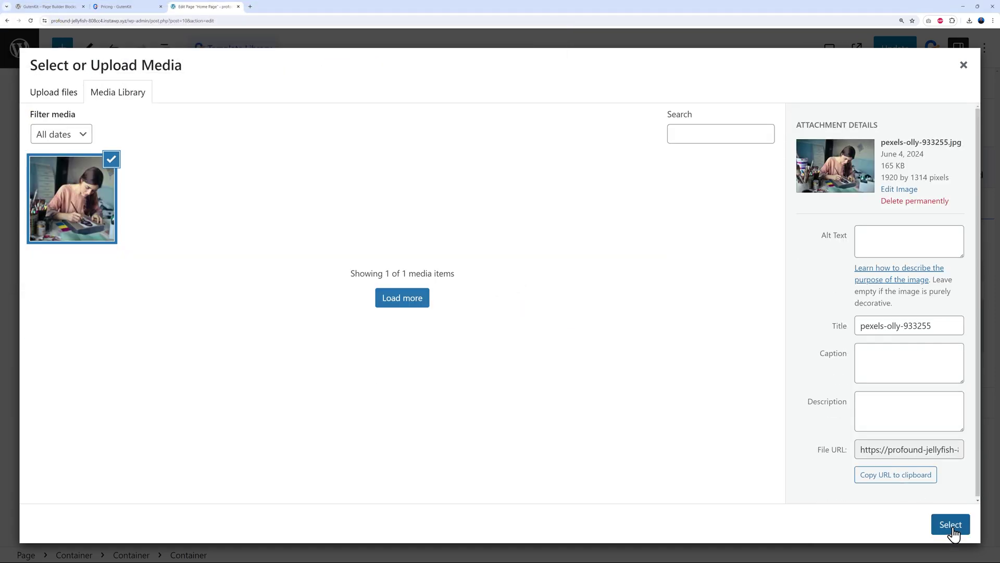
pyautogui.click(950, 525)
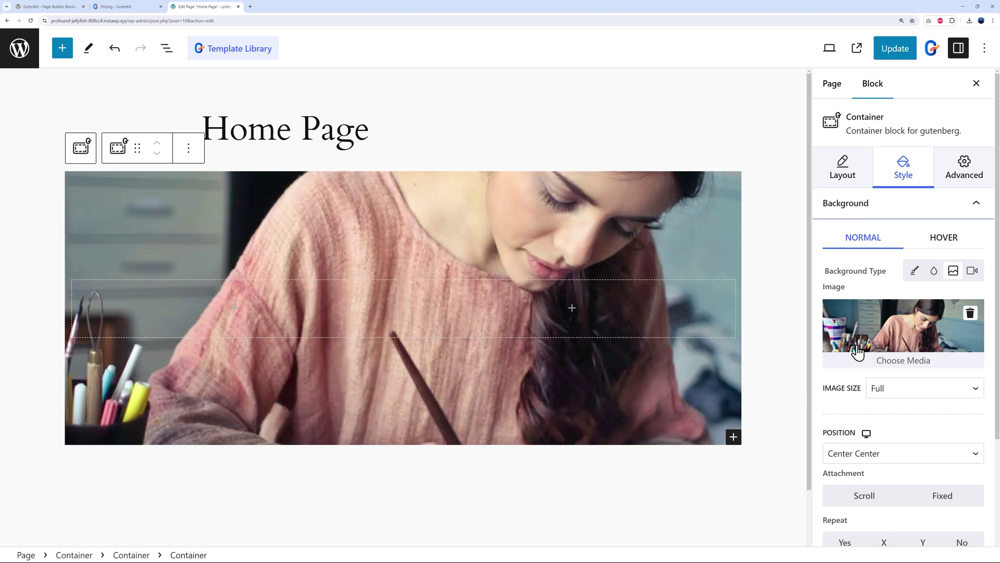
# Set the background position to Custom with X 52% and Y 40%
pyautogui.scroll(-2, 948, 378)
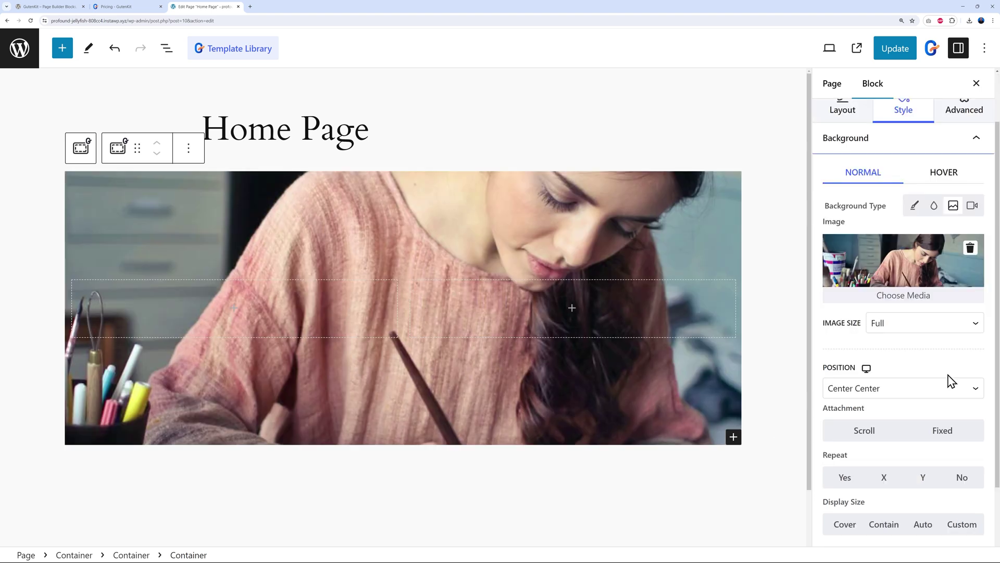
pyautogui.scroll(-3, 980, 367)
pyautogui.click(970, 298)
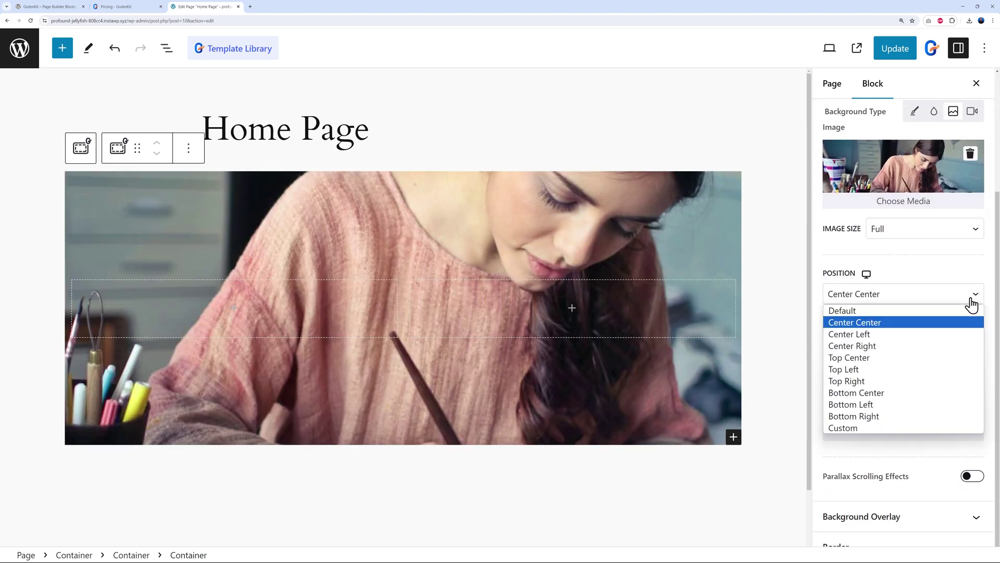
pyautogui.click(866, 428)
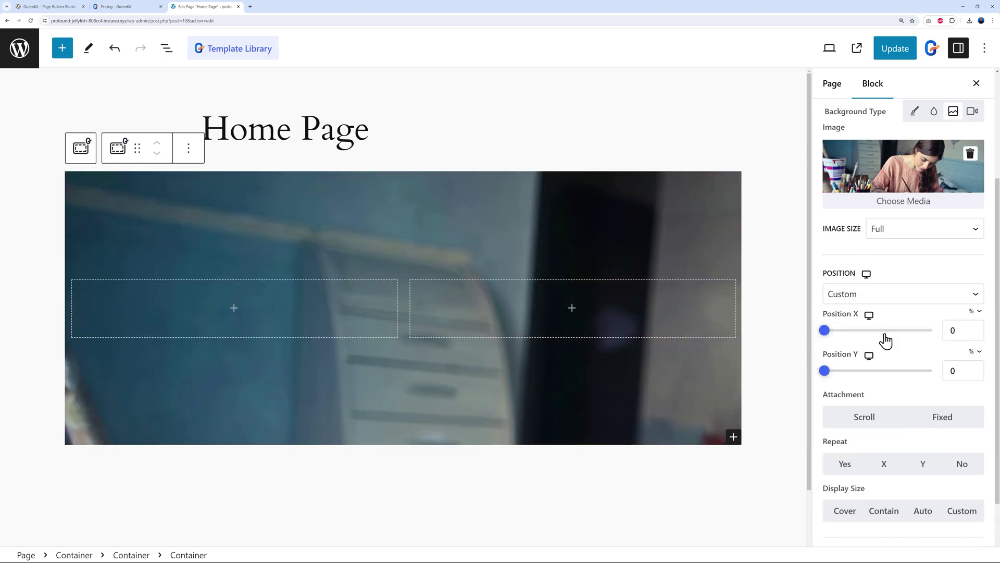
pyautogui.moveTo(823, 331); pyautogui.dragTo(880, 336)
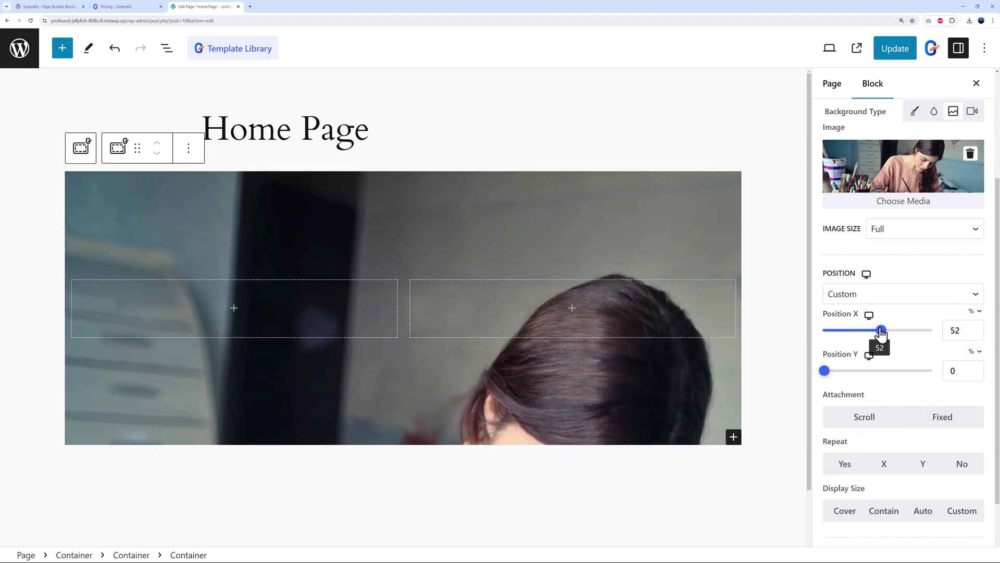
pyautogui.moveTo(831, 374)
pyautogui.mouseDown()
pyautogui.moveTo(889, 371)
pyautogui.moveTo(868, 371)
pyautogui.mouseUp()
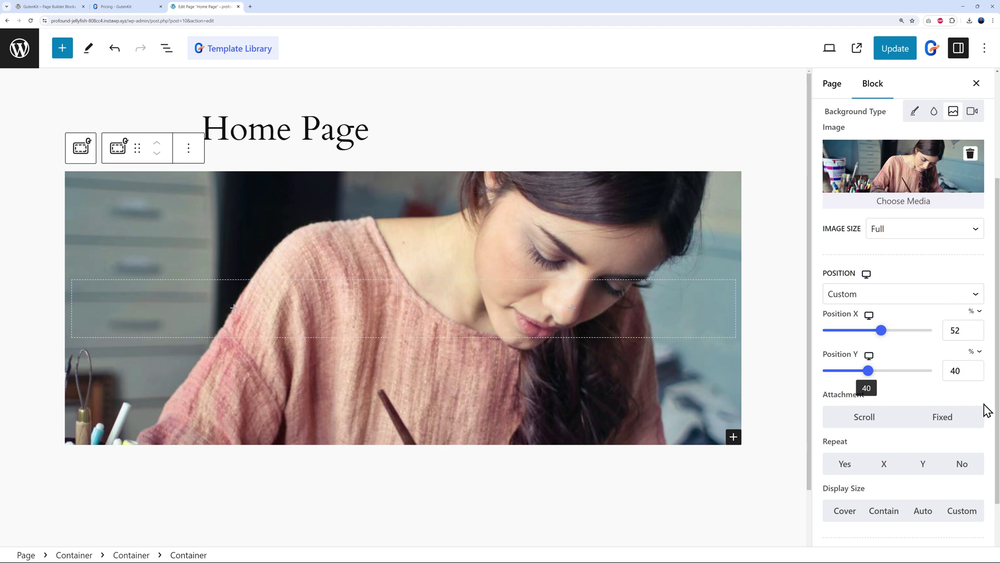
# Compare the Cover, Contain, Auto and Custom display sizes, returning to Cover
pyautogui.scroll(-2, 984, 404)
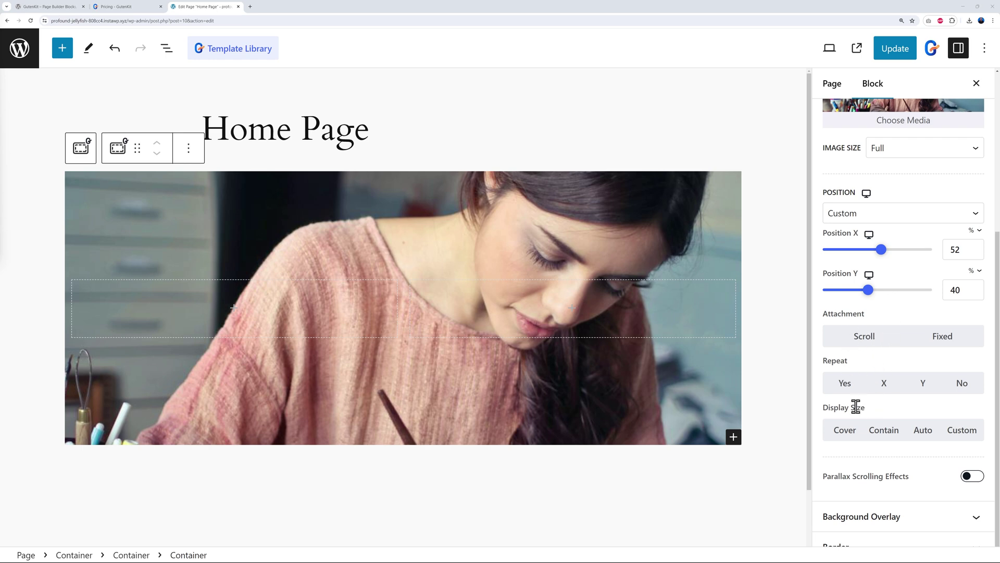
pyautogui.click(843, 436)
pyautogui.click(888, 435)
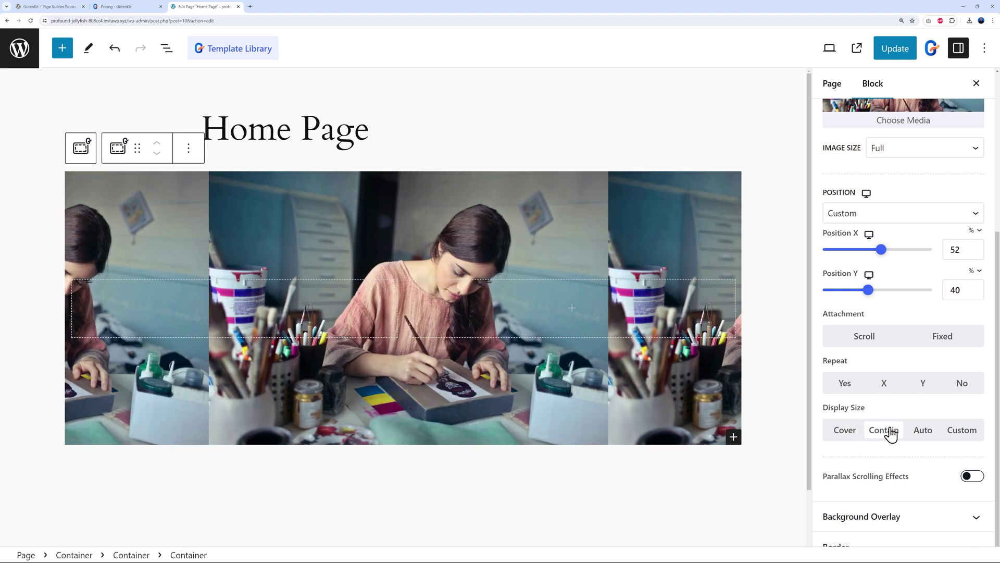
pyautogui.click(920, 432)
pyautogui.click(962, 434)
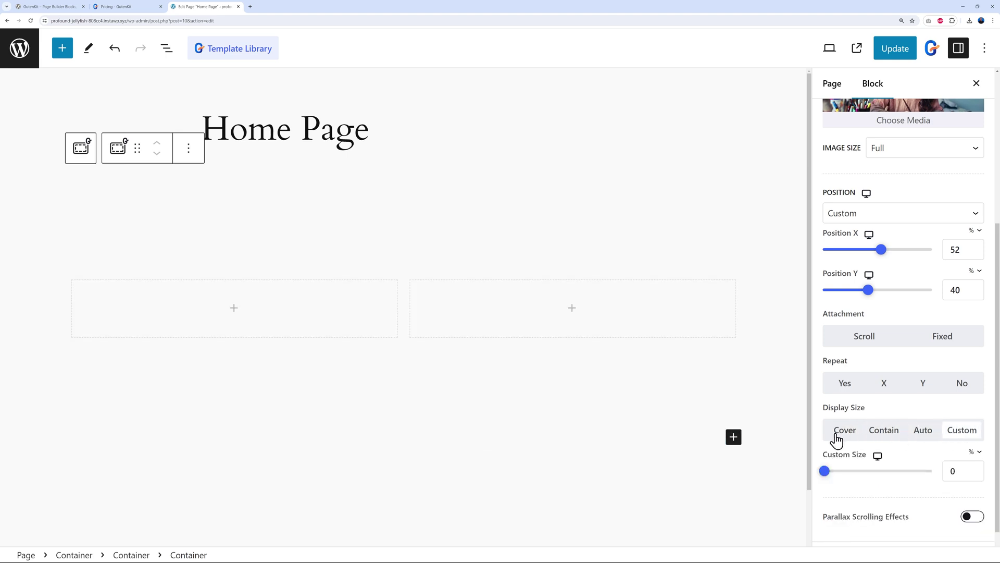
pyautogui.click(836, 438)
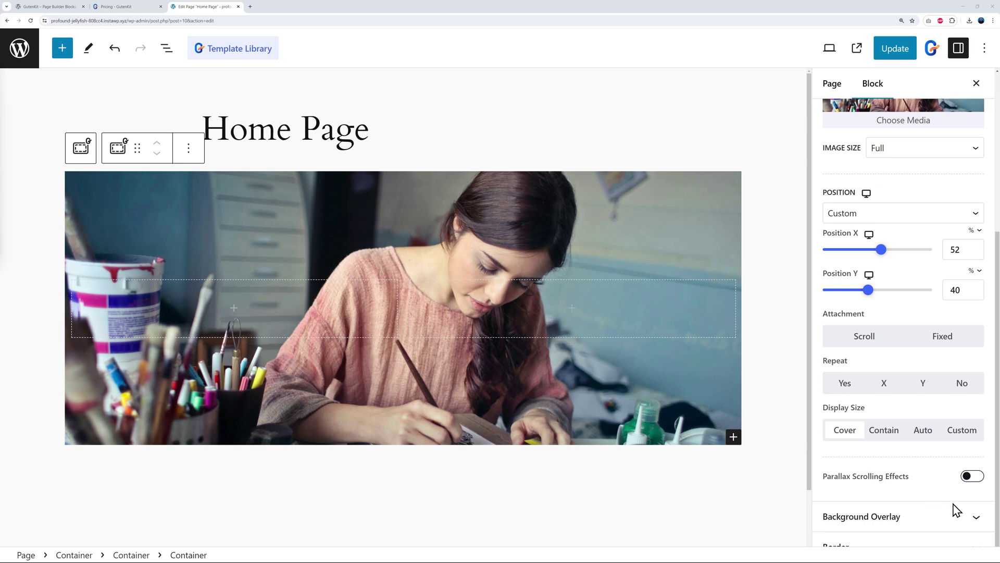
# Switch on Show Overlay under Background Overlay, check the Hover state, return to Normal, then bring up the block inserter
pyautogui.click(975, 518)
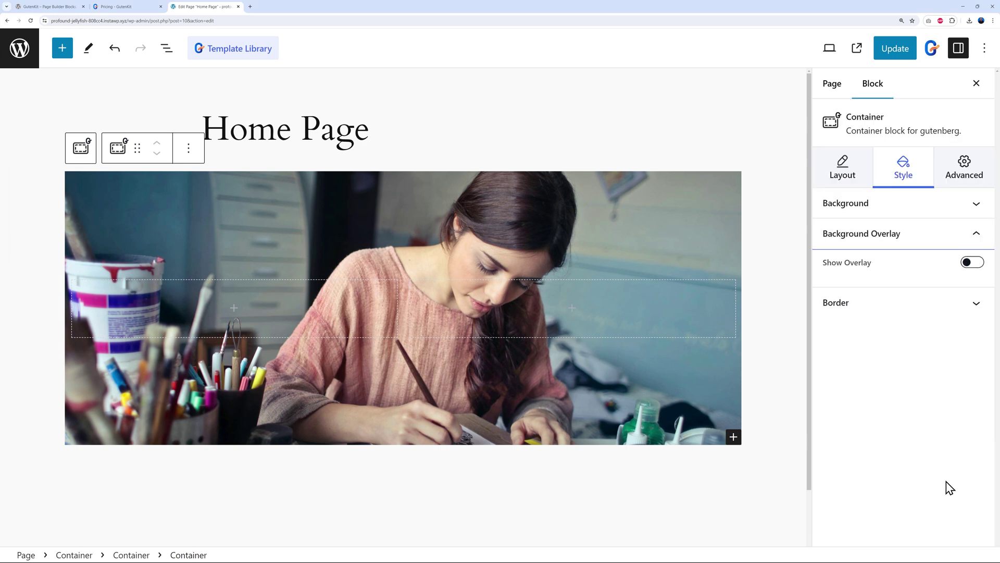
pyautogui.click(966, 263)
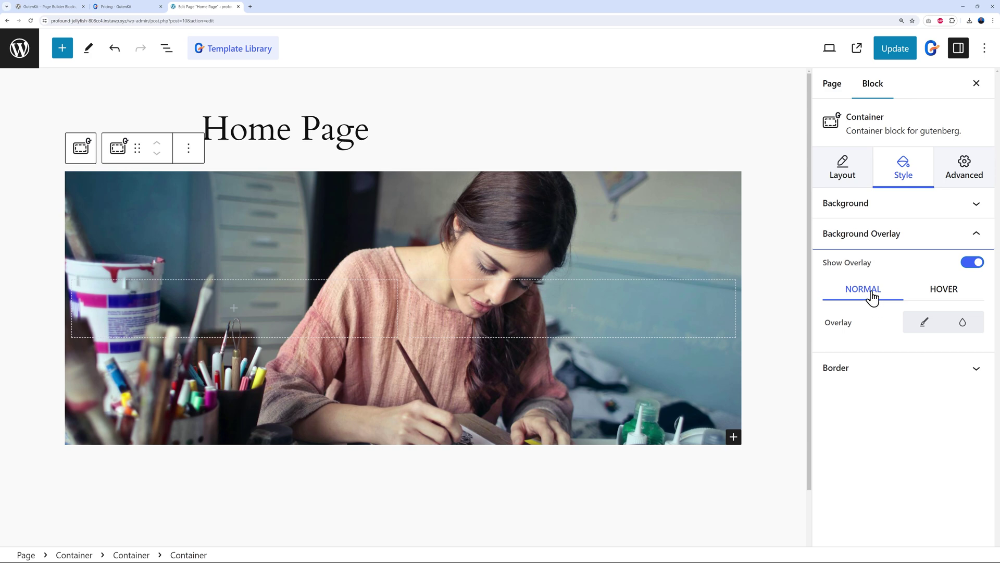
pyautogui.click(958, 291)
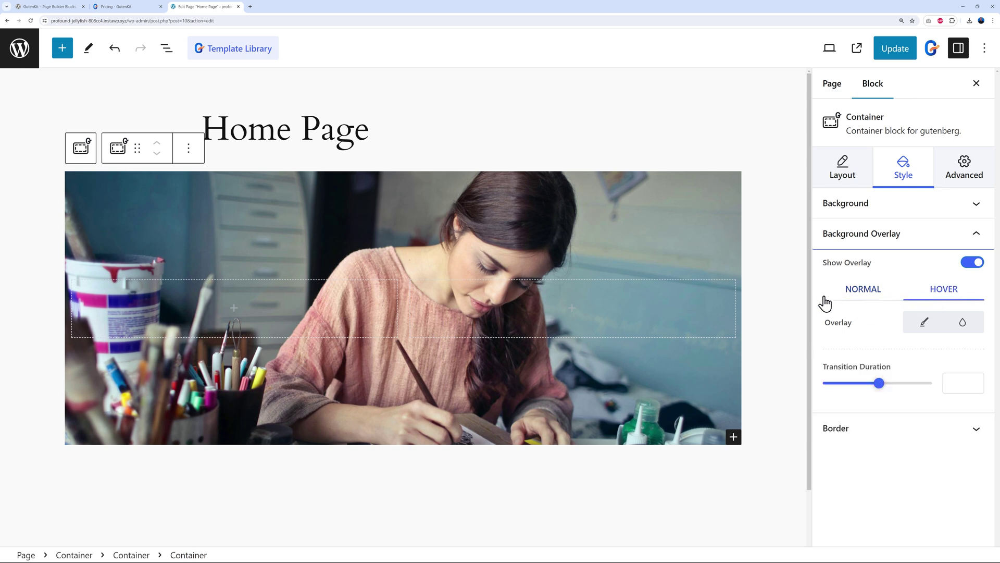
pyautogui.click(854, 296)
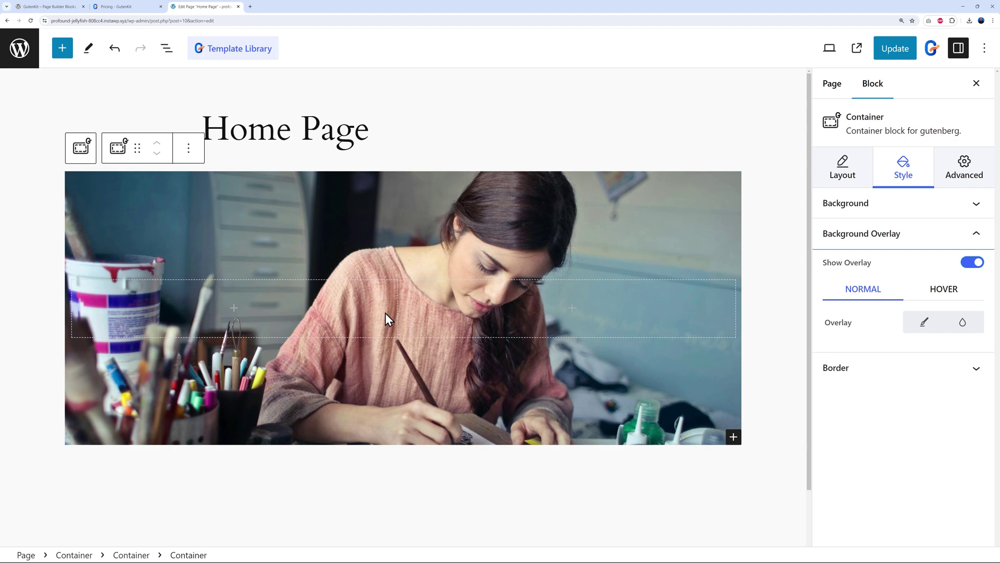
pyautogui.click(62, 48)
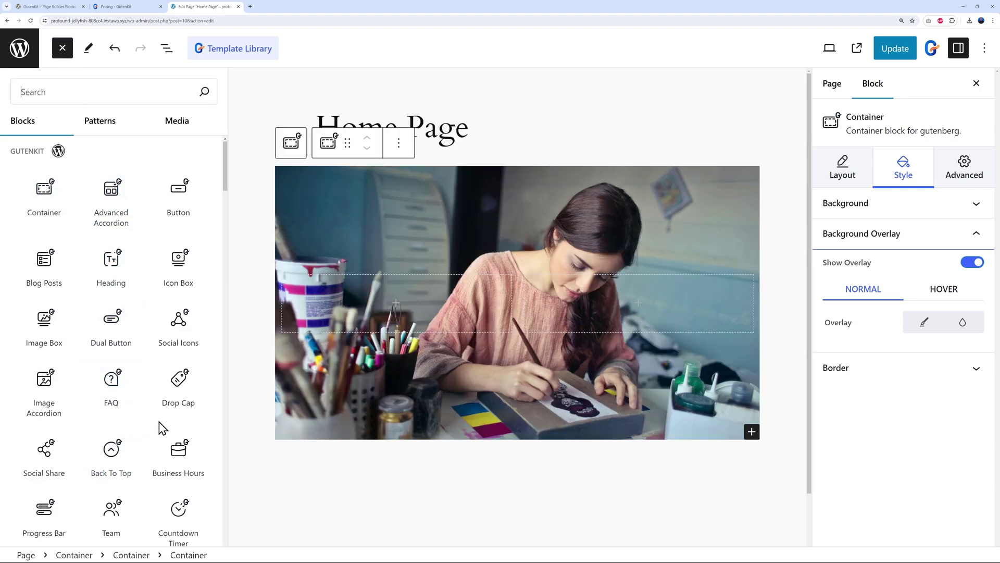
pyautogui.scroll(-10, 136, 446)
pyautogui.scroll(-6, 157, 417)
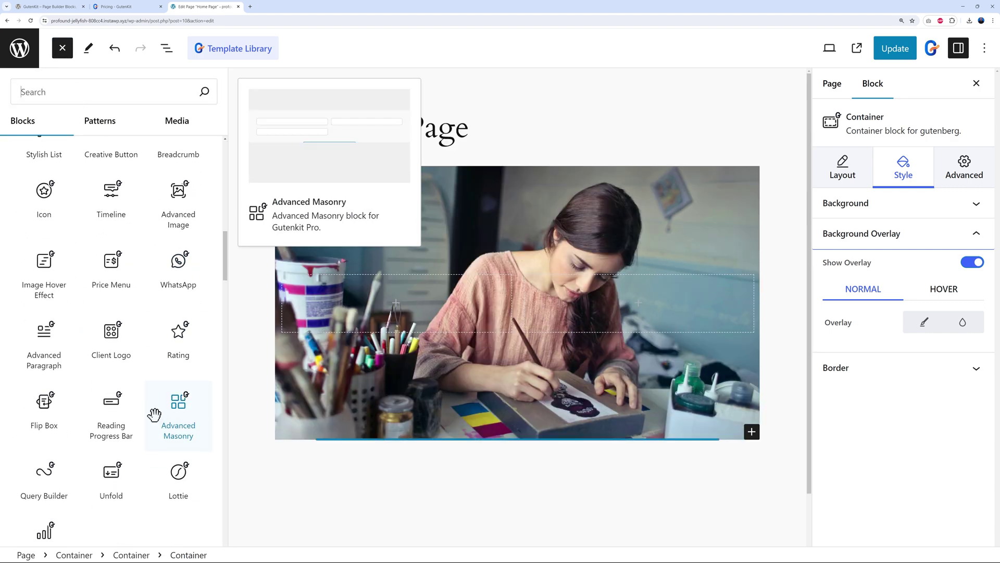
pyautogui.scroll(15, 159, 423)
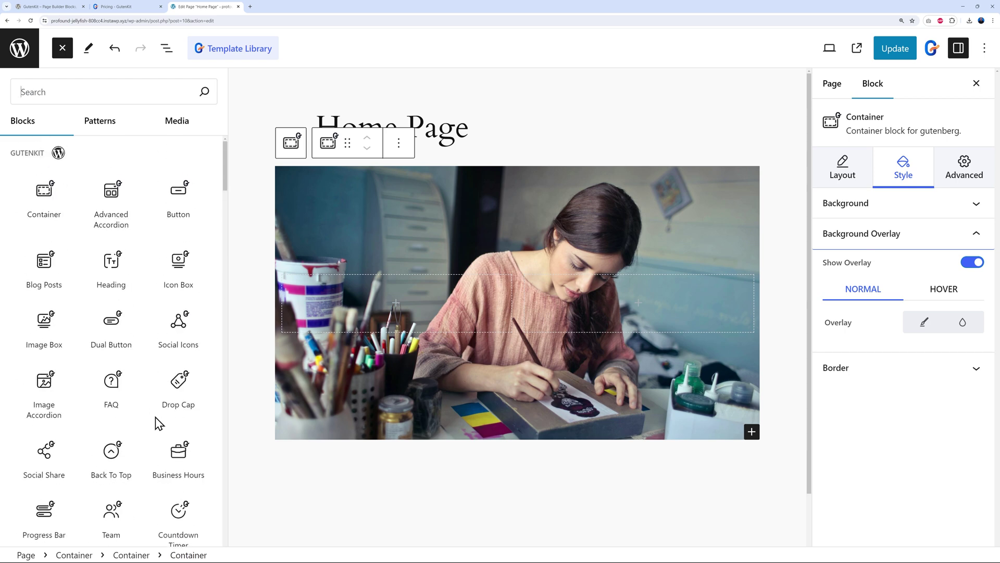
pyautogui.click(63, 49)
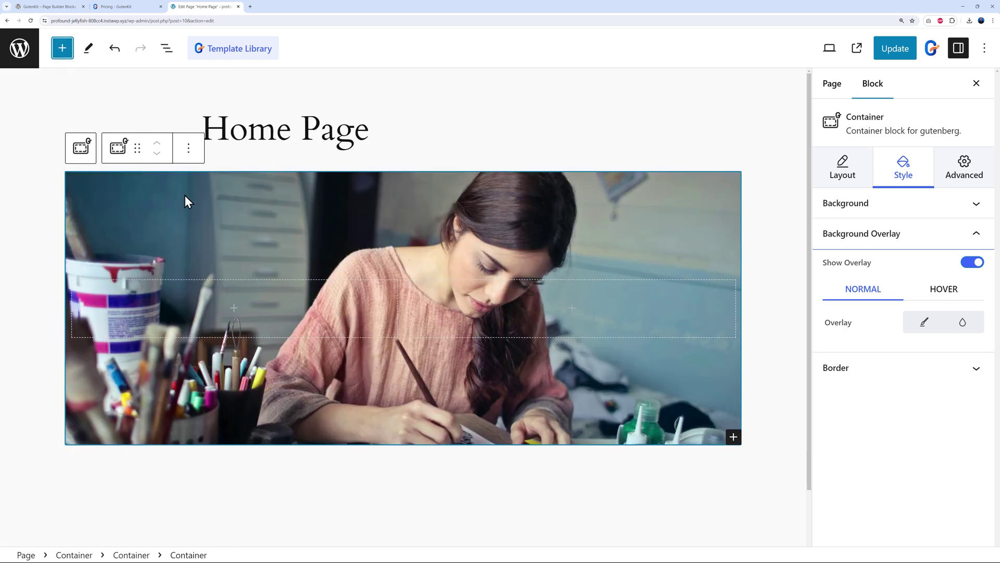
pyautogui.click(190, 154)
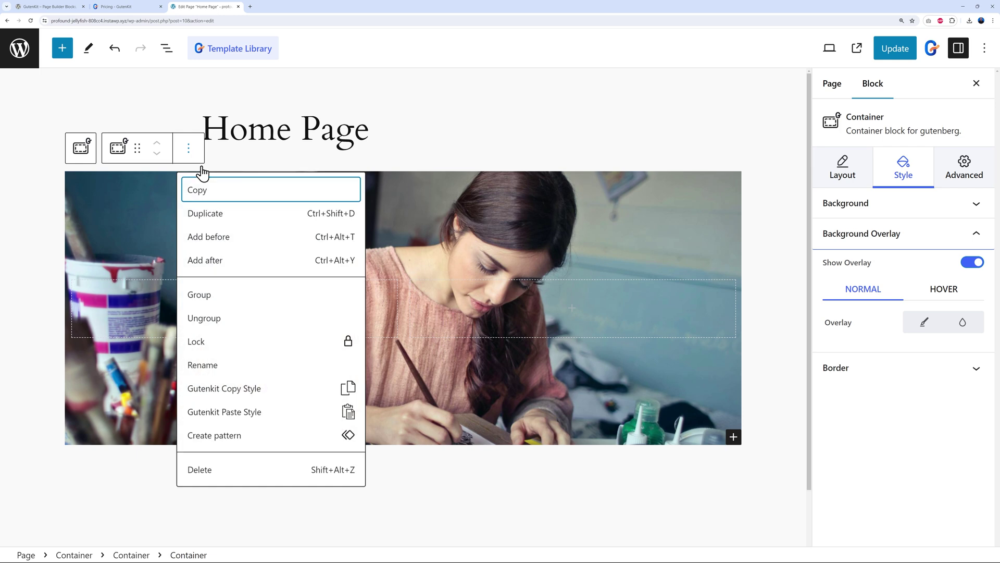
# Delete the image, nested and outer containers, then bring up the GutenKit Template Library
pyautogui.click(255, 472)
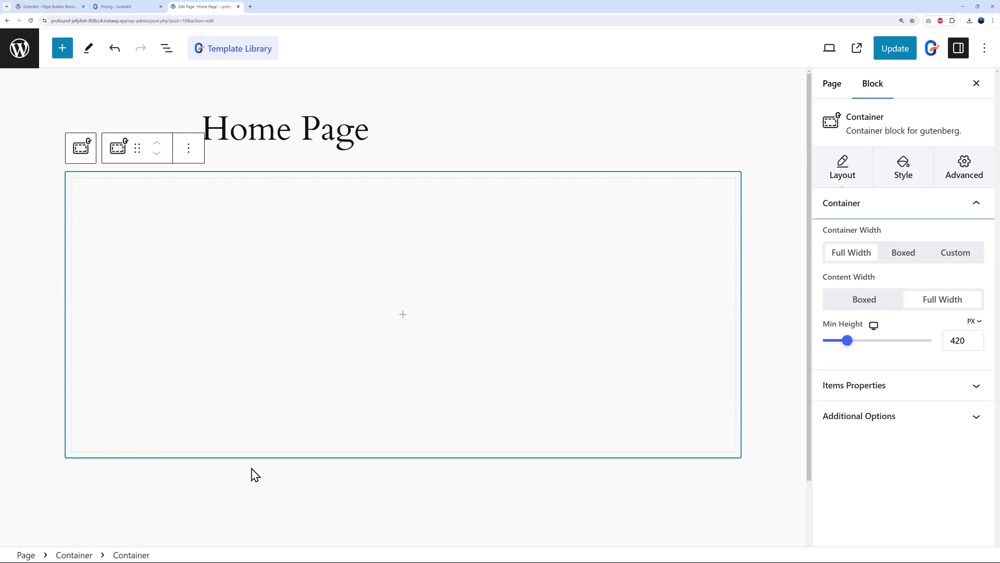
pyautogui.click(189, 152)
pyautogui.click(229, 446)
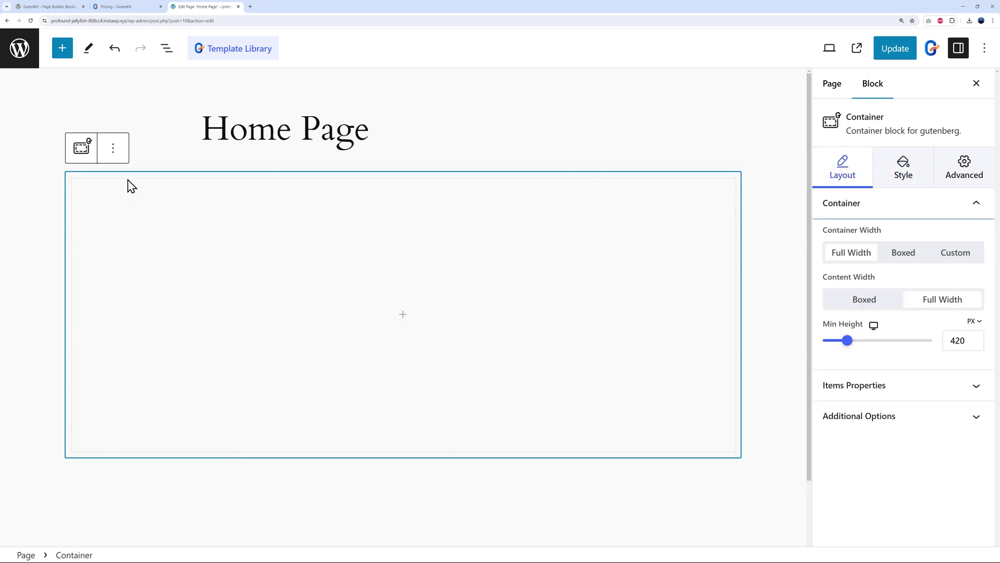
pyautogui.click(113, 151)
pyautogui.click(198, 449)
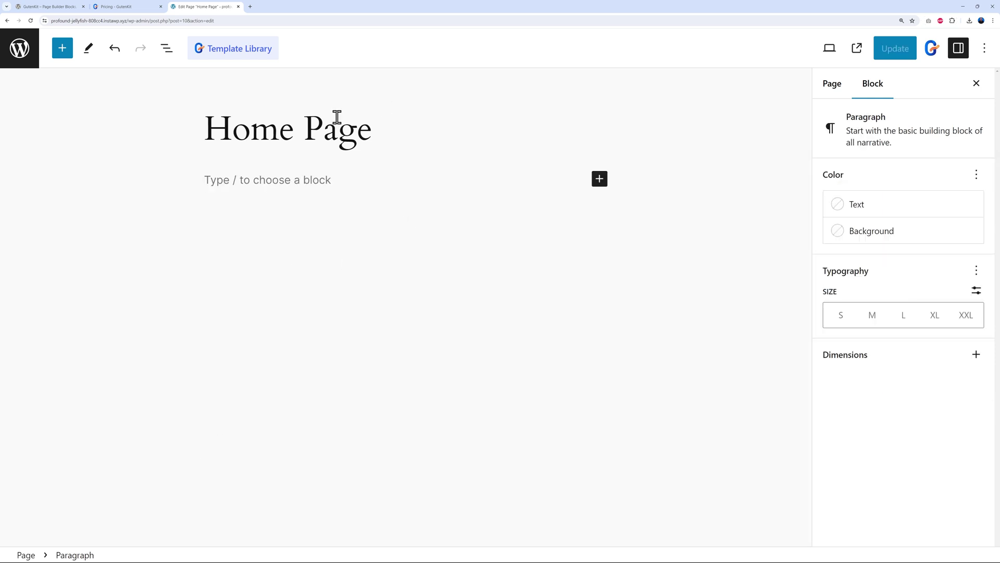
pyautogui.click(241, 58)
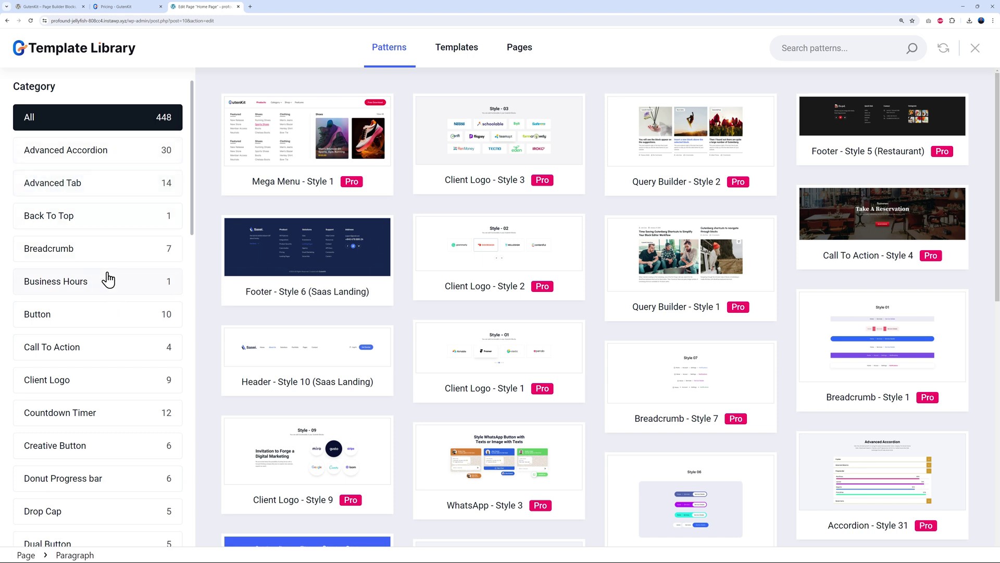
# Filter the Patterns tab to the Countdown Timer category and look over its patterns
pyautogui.scroll(-2, 117, 312)
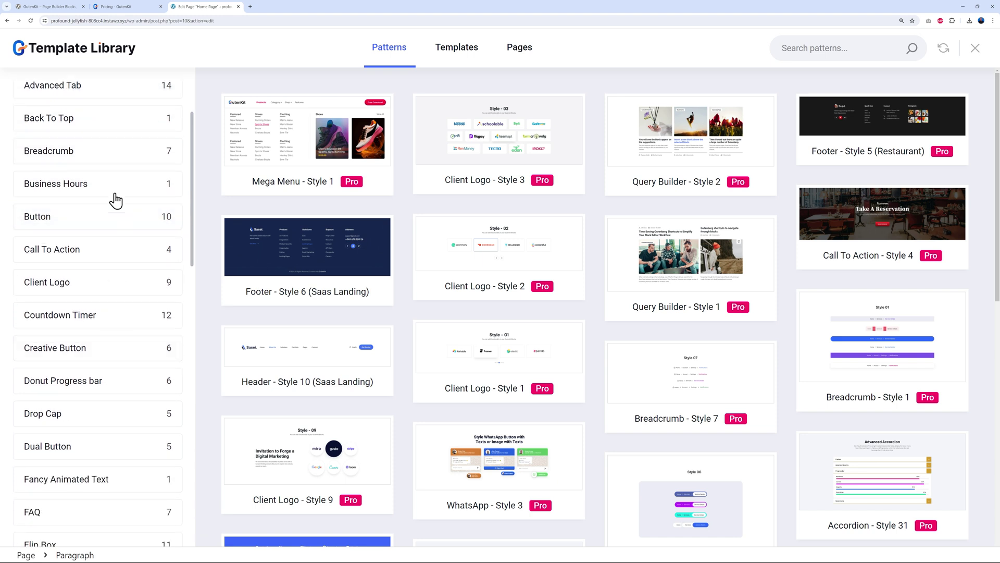
pyautogui.scroll(-2, 115, 234)
pyautogui.scroll(-2, 117, 234)
pyautogui.click(110, 196)
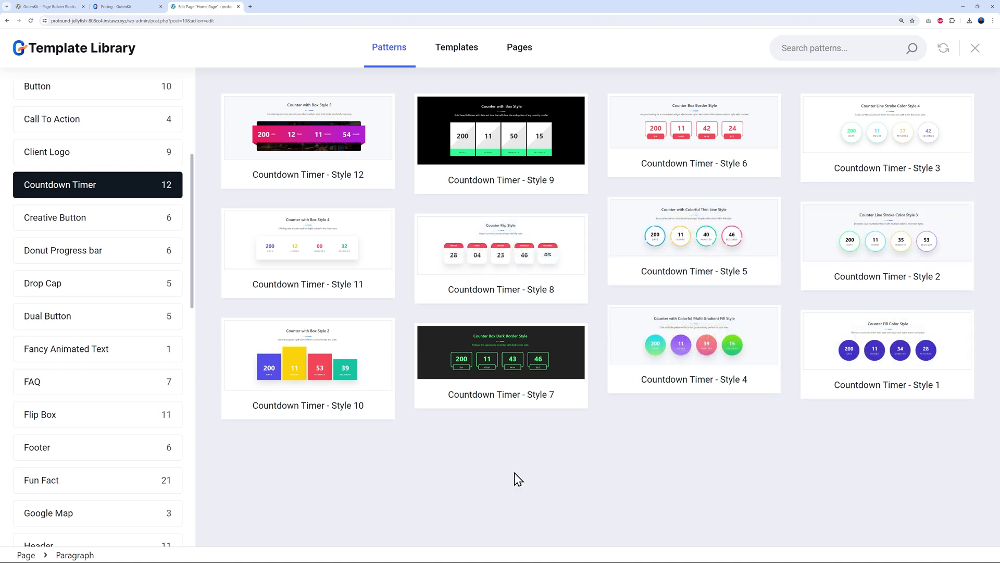
pyautogui.moveTo(324, 401)
pyautogui.moveTo(697, 230)
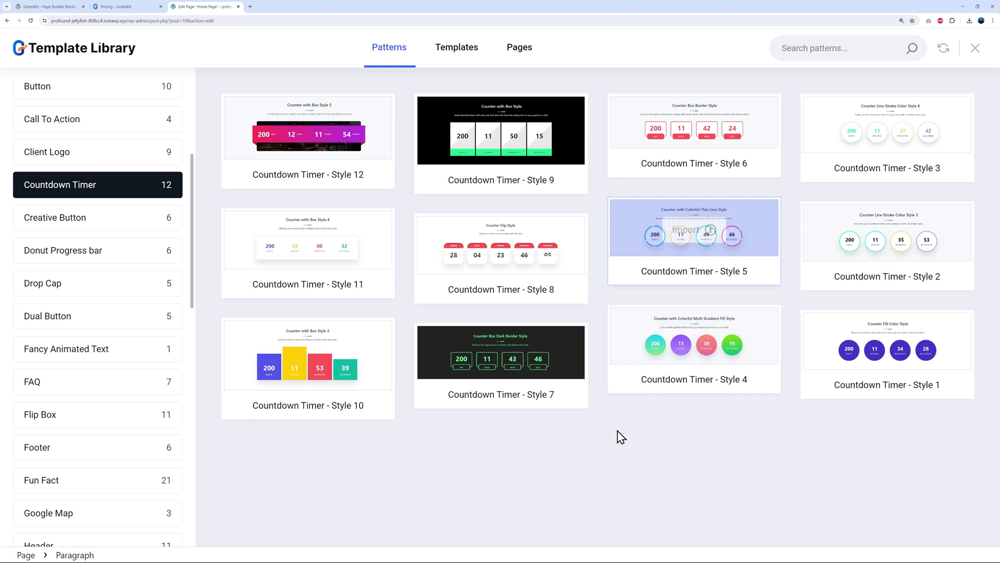
# Scroll down the category list and filter to the WhatsApp category
pyautogui.scroll(-1, 135, 327)
pyautogui.scroll(-3, 135, 327)
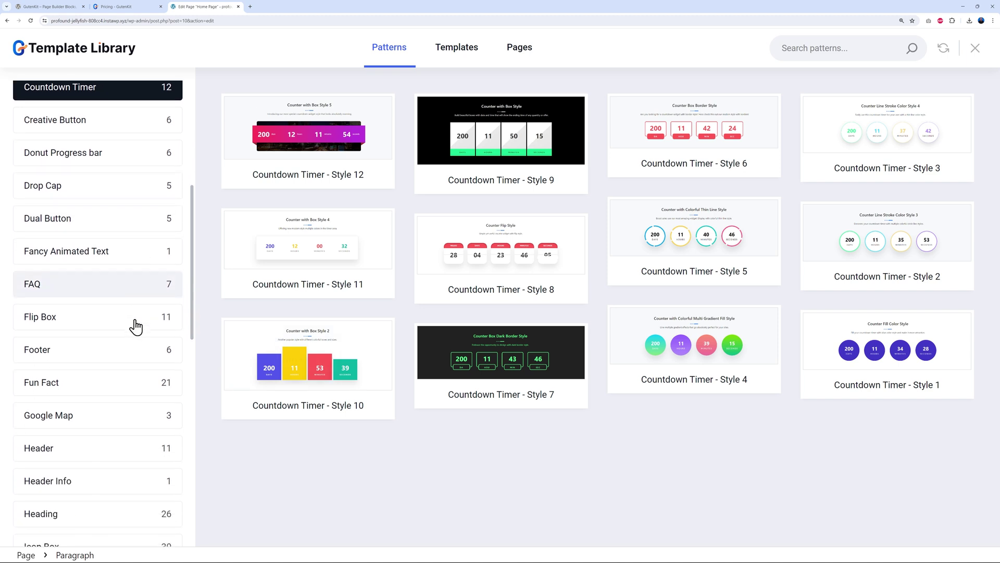
pyautogui.scroll(-3, 93, 267)
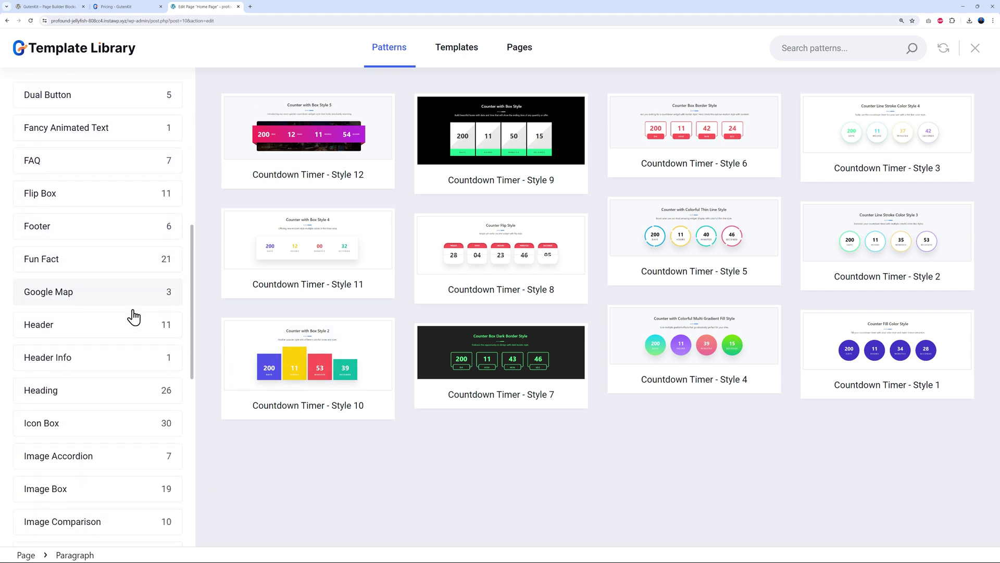
pyautogui.scroll(-2, 121, 335)
pyautogui.scroll(-2, 130, 347)
pyautogui.scroll(-5, 125, 339)
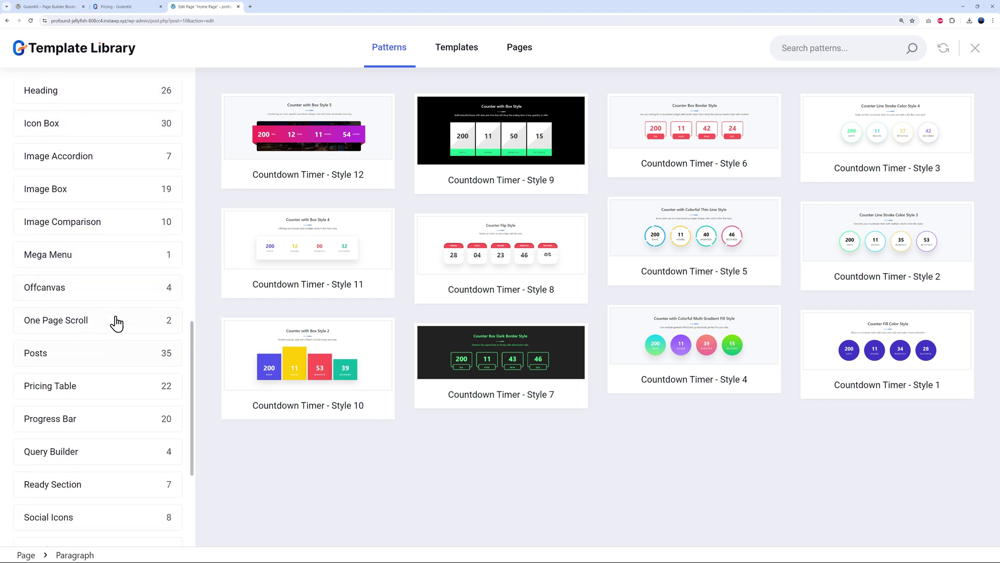
pyautogui.scroll(-2, 113, 320)
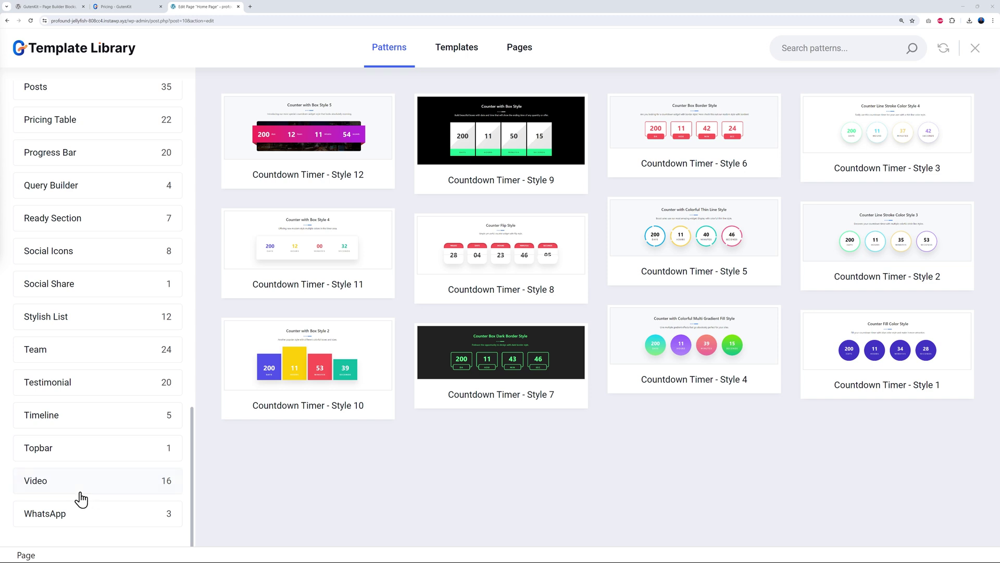
pyautogui.click(83, 519)
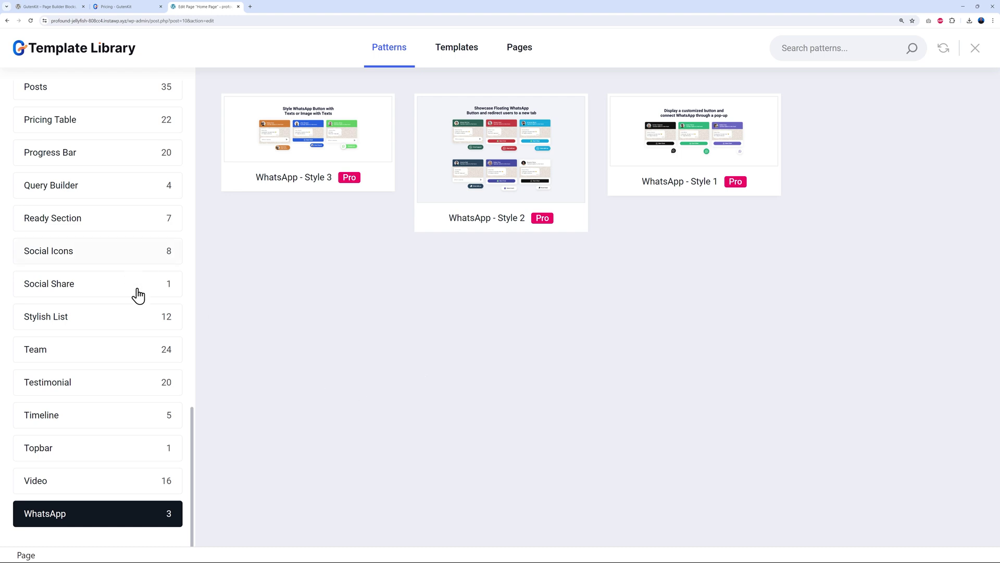
# Scroll the category list back up and switch to the Templates tab's Template Kits
pyautogui.scroll(15, 127, 333)
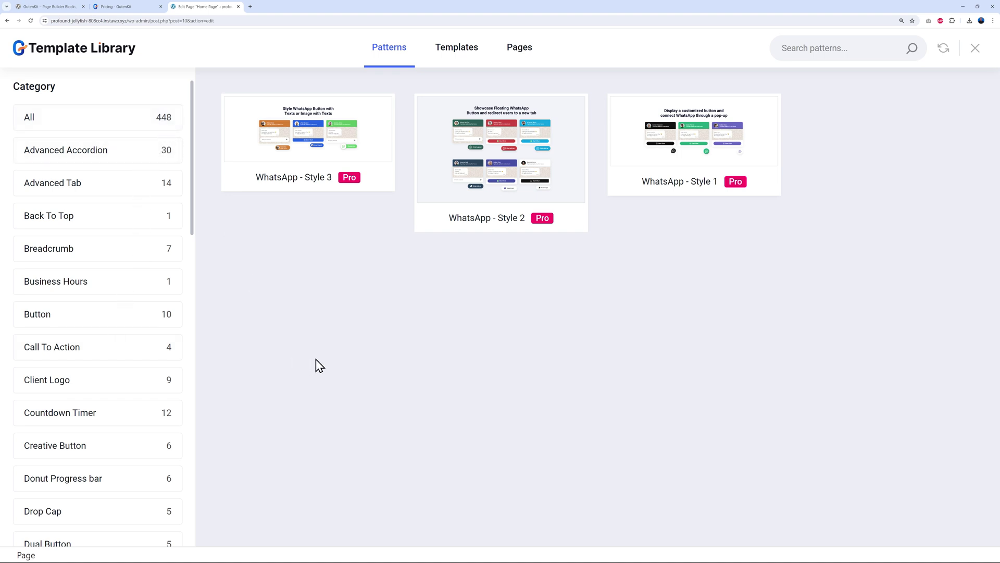
pyautogui.click(451, 53)
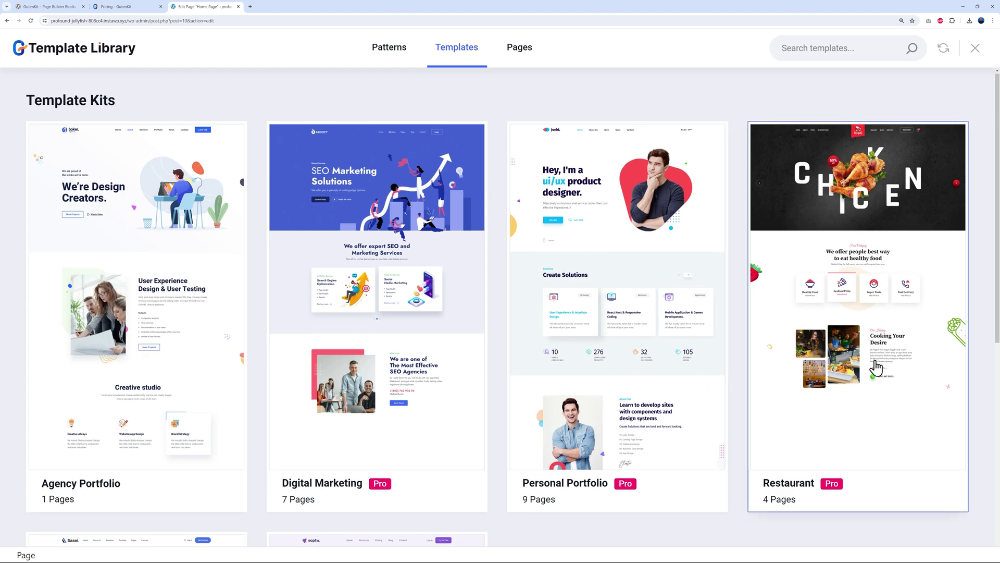
# Browse the Template Kits grid, then move to the Pages tab of ready-made layouts
pyautogui.scroll(-3, 878, 366)
pyautogui.scroll(-5, 881, 366)
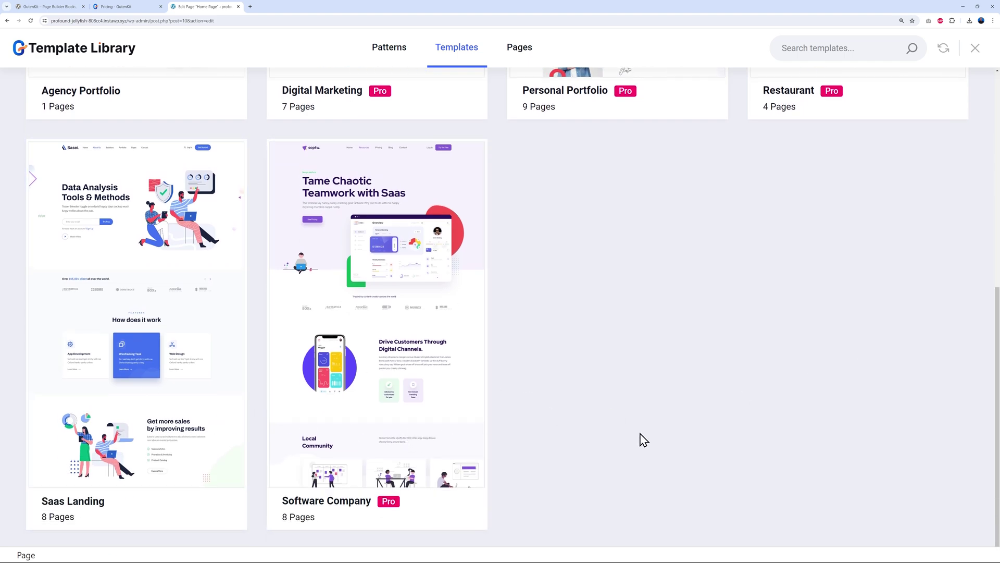
pyautogui.scroll(8, 643, 439)
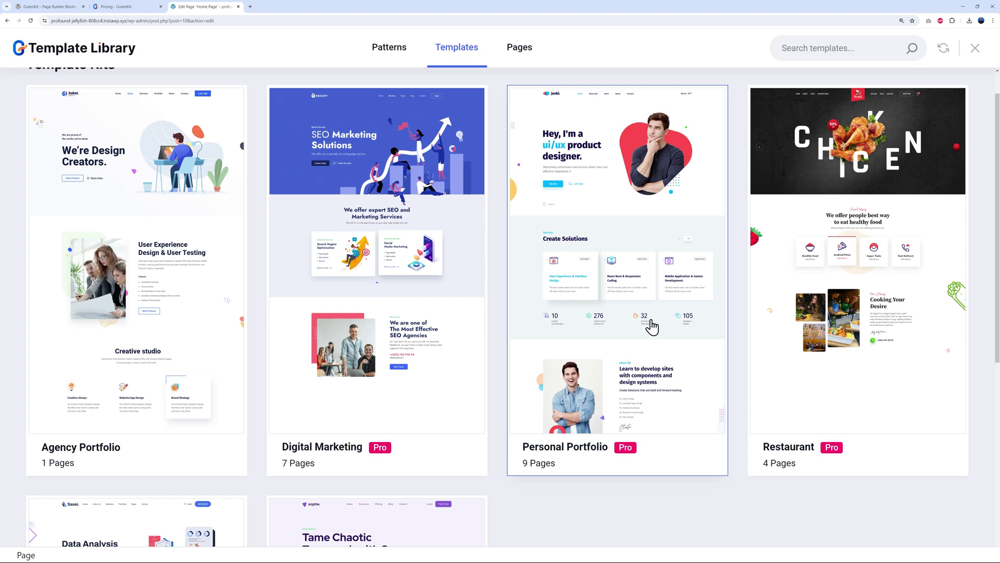
pyautogui.scroll(1, 651, 327)
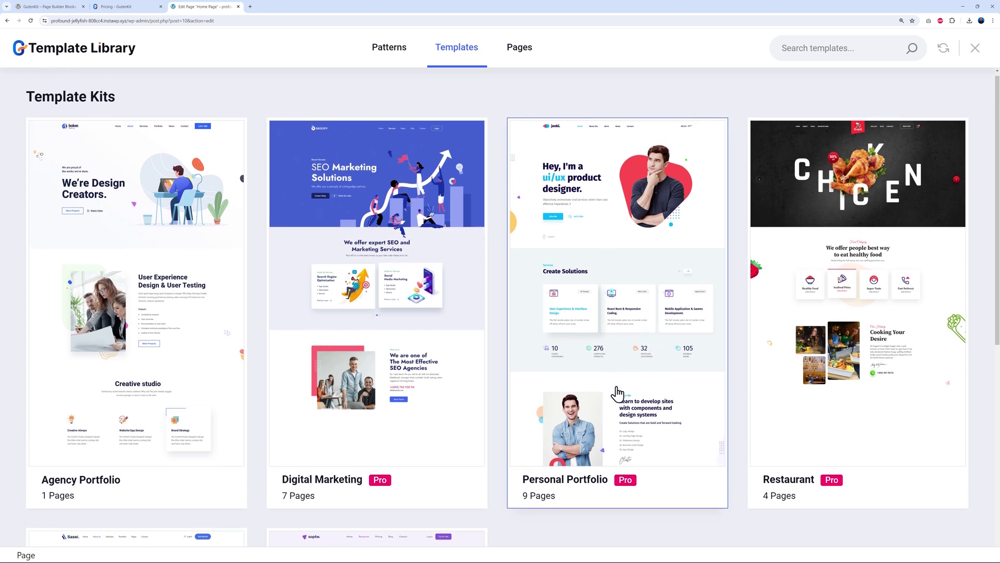
pyautogui.scroll(1, 618, 394)
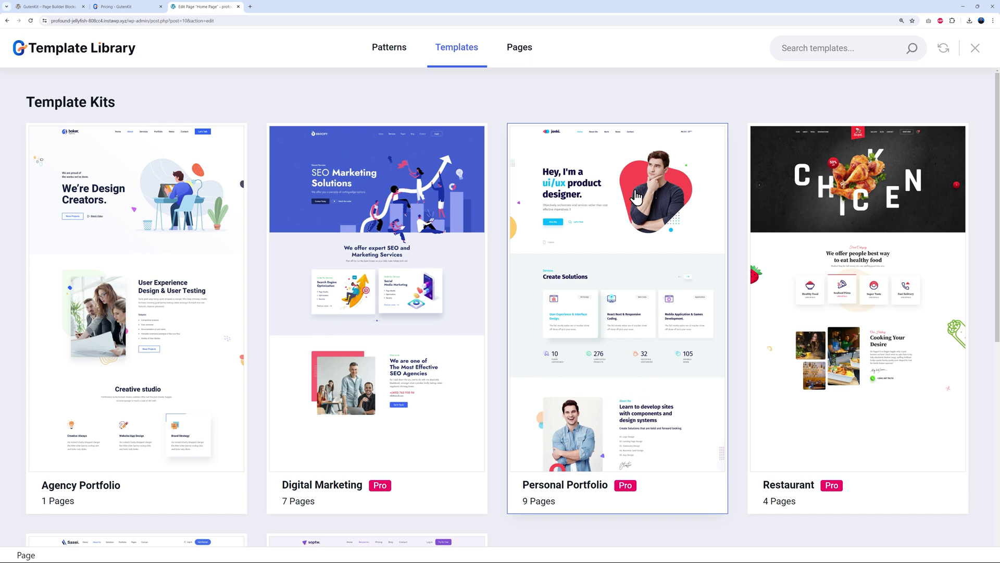
pyautogui.click(513, 54)
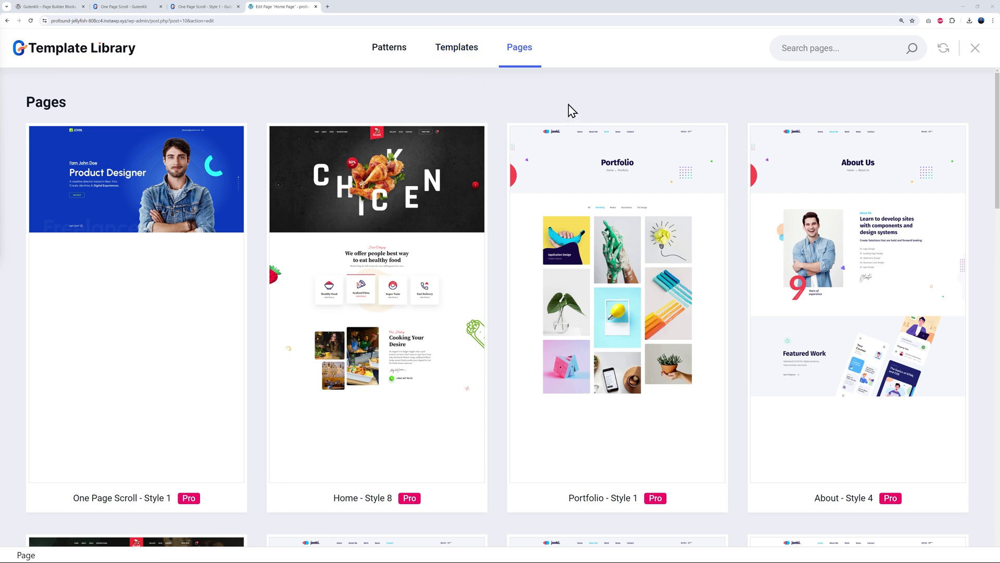
# View the live demo of One Page Scroll - Style 1 in its browser tab
pyautogui.moveTo(147, 221)
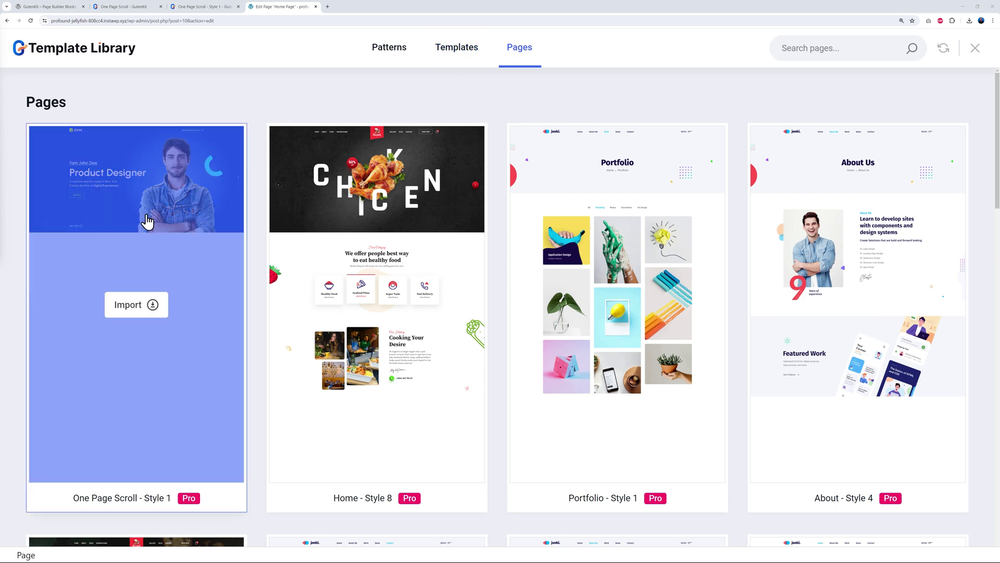
pyautogui.click(214, 8)
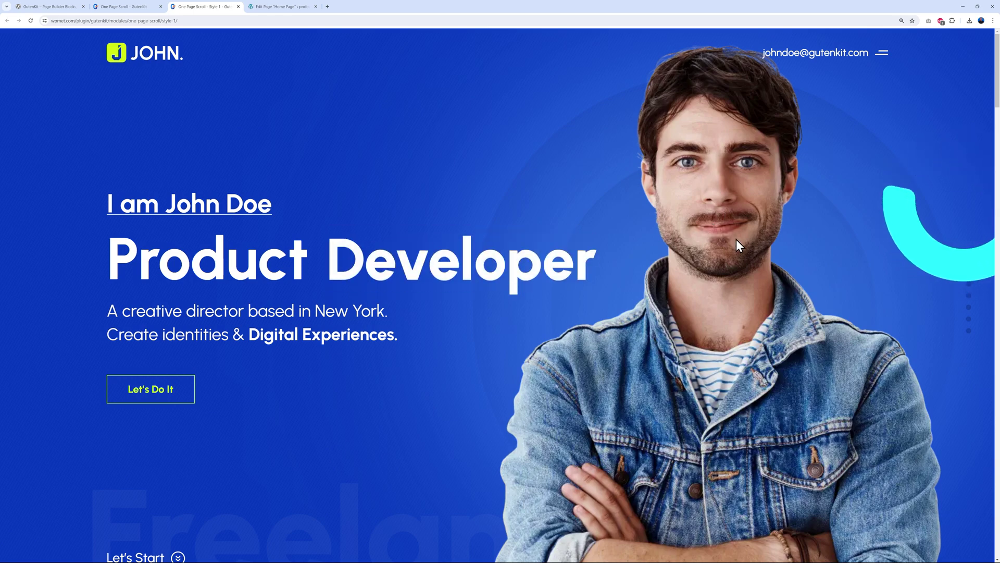
pyautogui.scroll(-3, 736, 238)
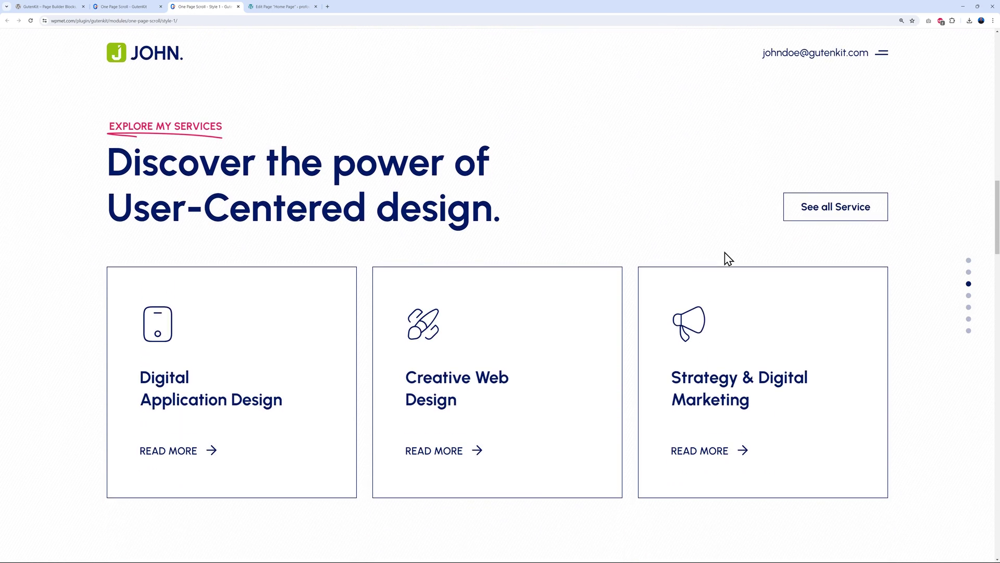
pyautogui.scroll(-1, 726, 257)
pyautogui.scroll(-1, 727, 250)
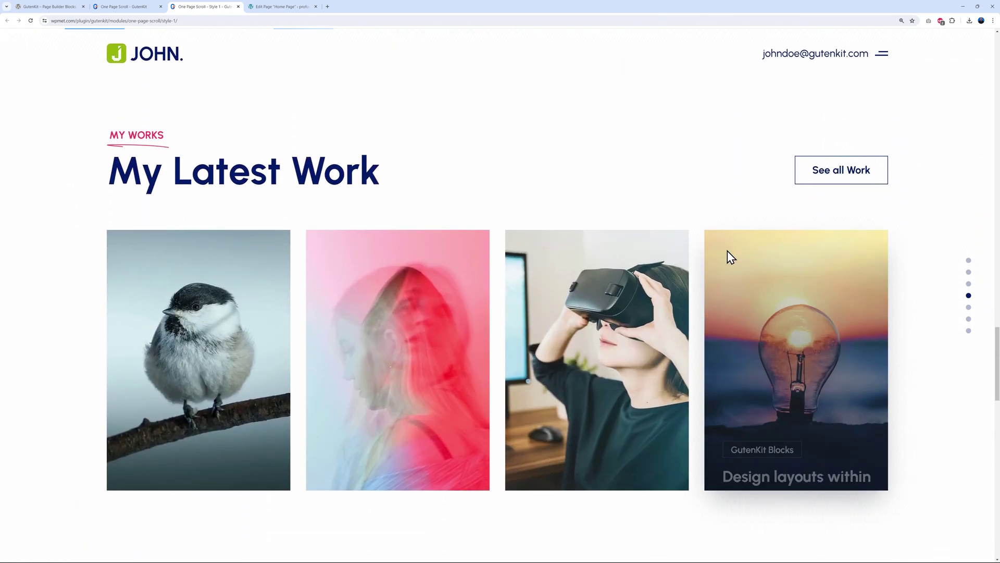
pyautogui.scroll(-1, 729, 248)
pyautogui.scroll(-2, 732, 252)
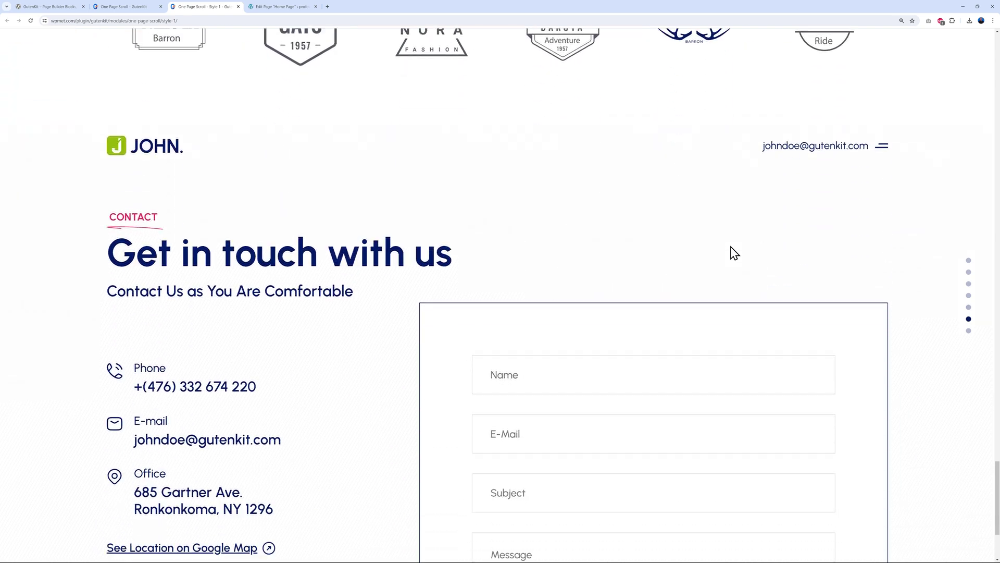
pyautogui.scroll(1, 730, 245)
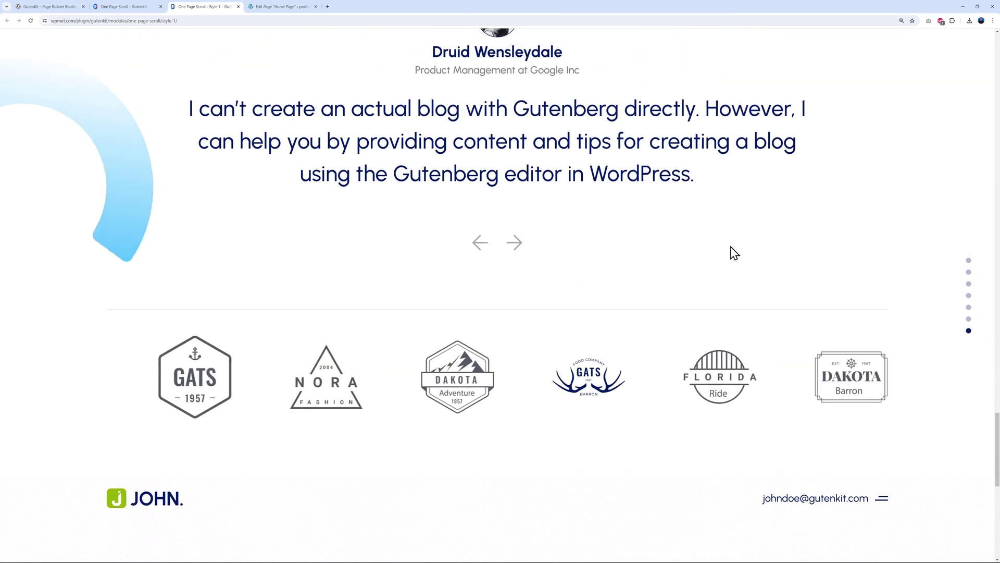
pyautogui.scroll(1, 731, 246)
pyautogui.scroll(1, 730, 246)
pyautogui.scroll(1, 732, 252)
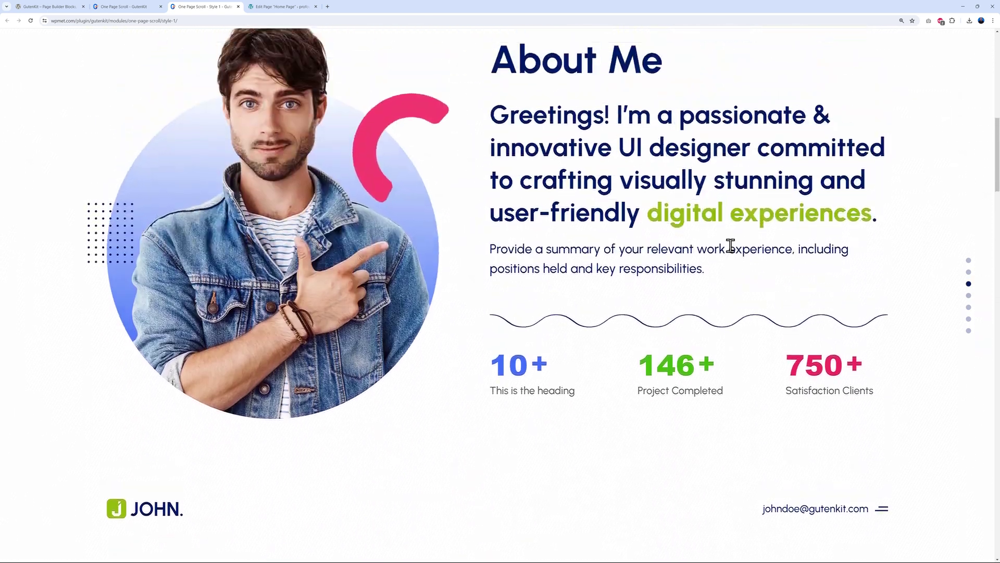
pyautogui.scroll(1, 732, 252)
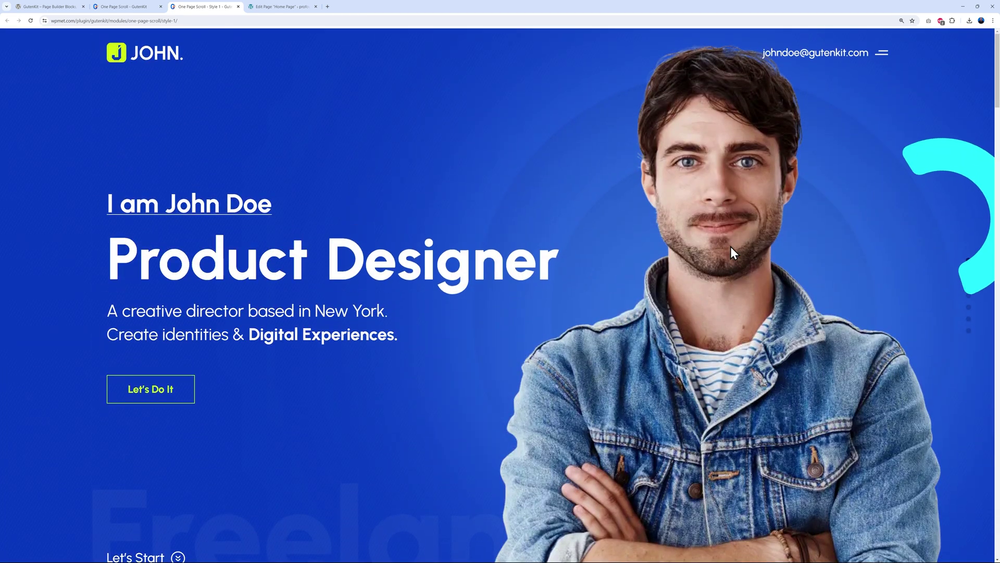
pyautogui.click(969, 297)
pyautogui.click(970, 308)
pyautogui.click(969, 320)
pyautogui.click(969, 283)
pyautogui.click(969, 272)
pyautogui.click(969, 283)
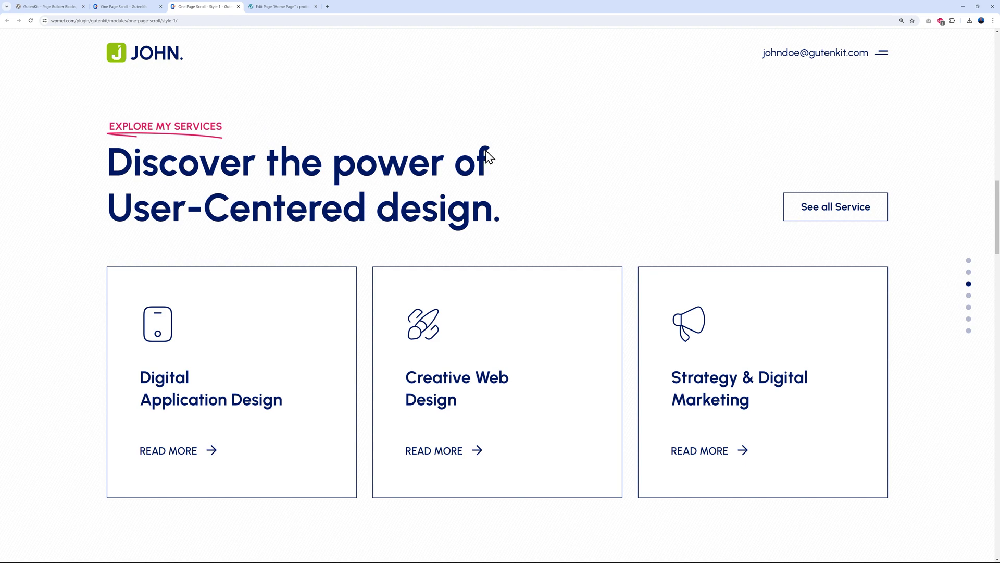
# Browse the Template Library's page designs and pick the Home - Style 7 card for import
pyautogui.click(295, 8)
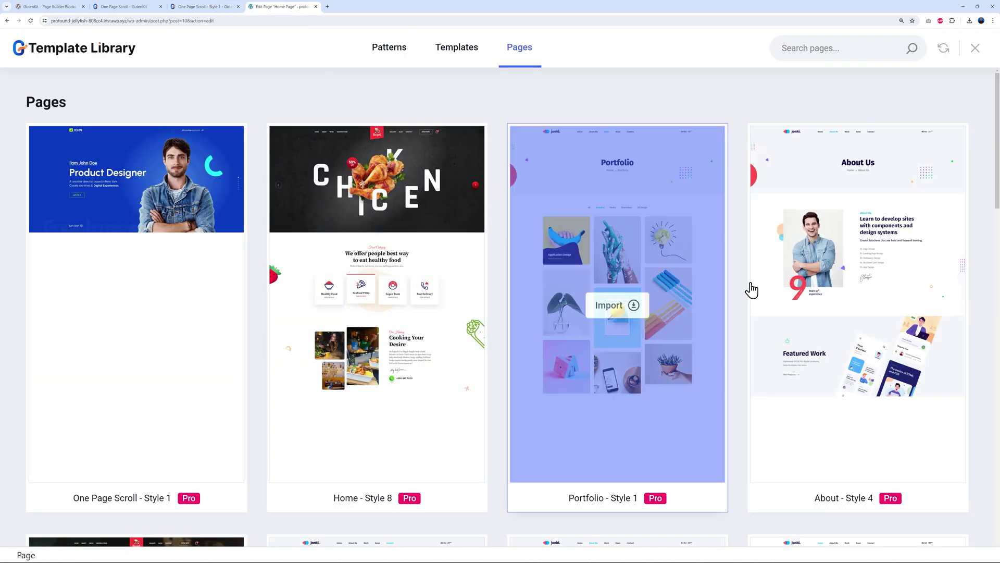
pyautogui.scroll(-1, 985, 221)
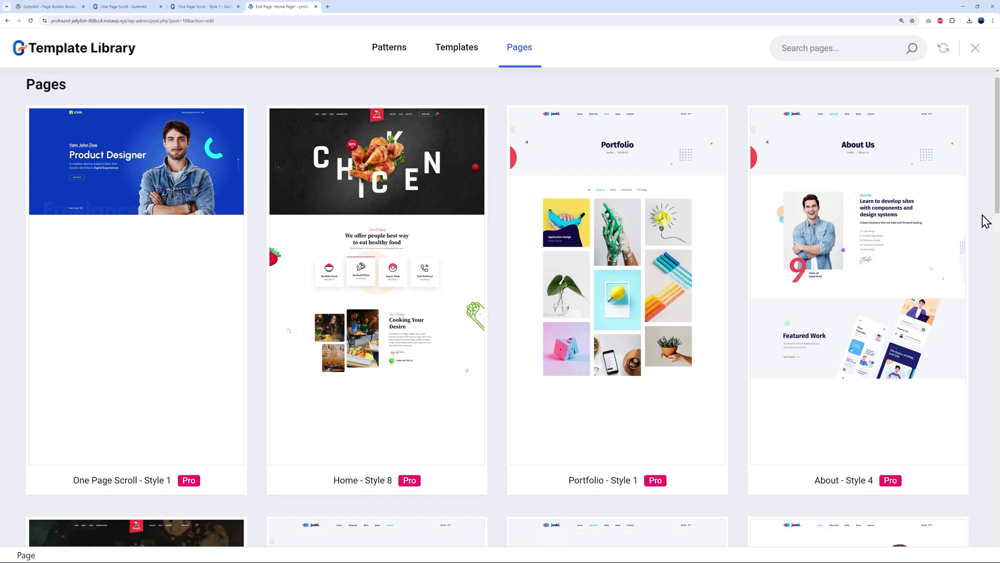
pyautogui.scroll(-8, 984, 221)
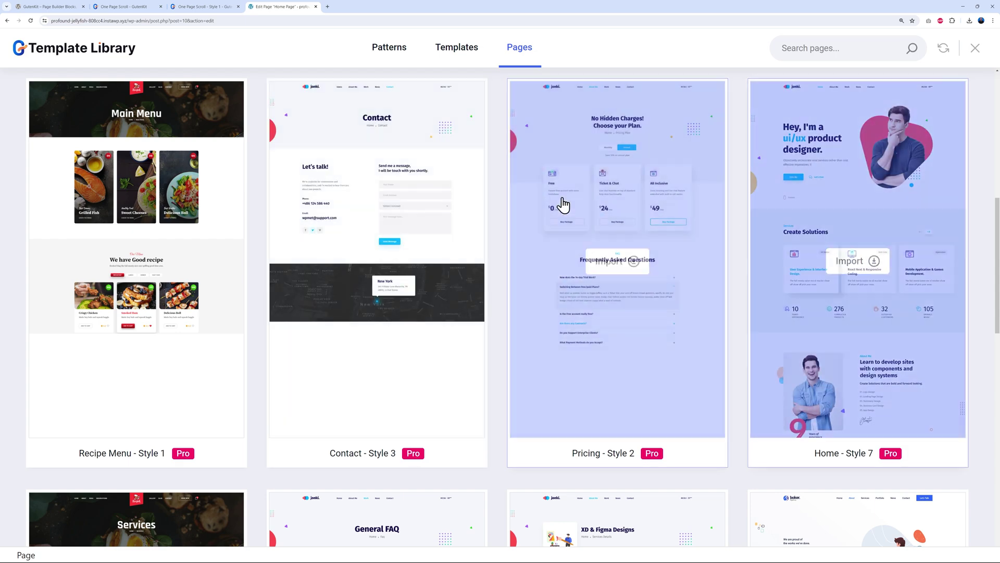
pyautogui.scroll(-3, 619, 307)
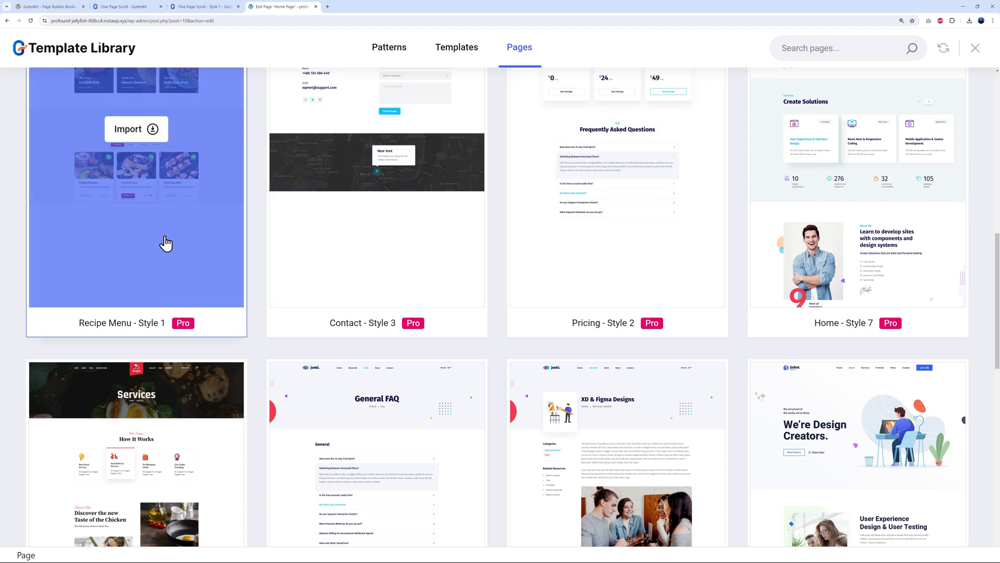
pyautogui.scroll(5, 380, 306)
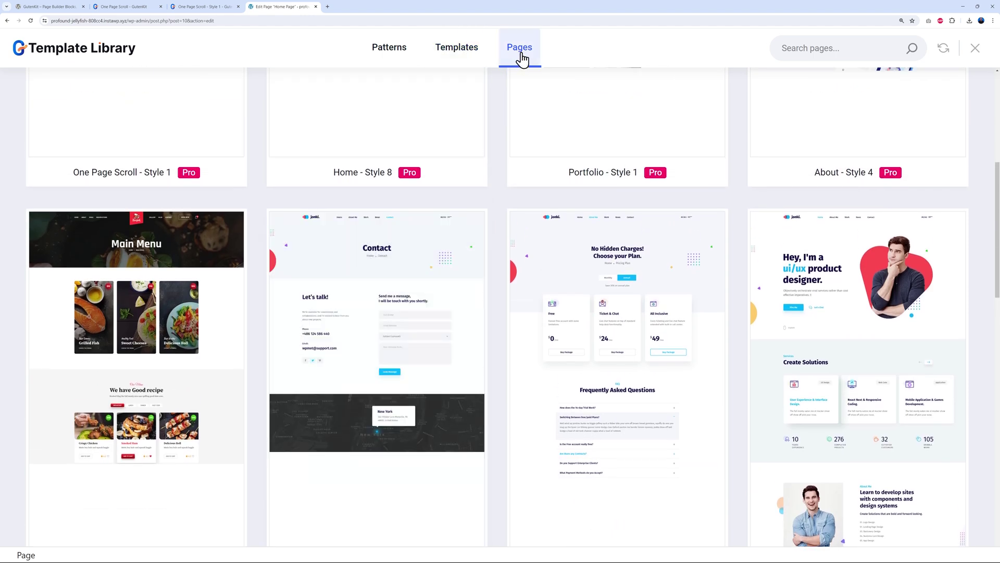
pyautogui.scroll(-3, 988, 333)
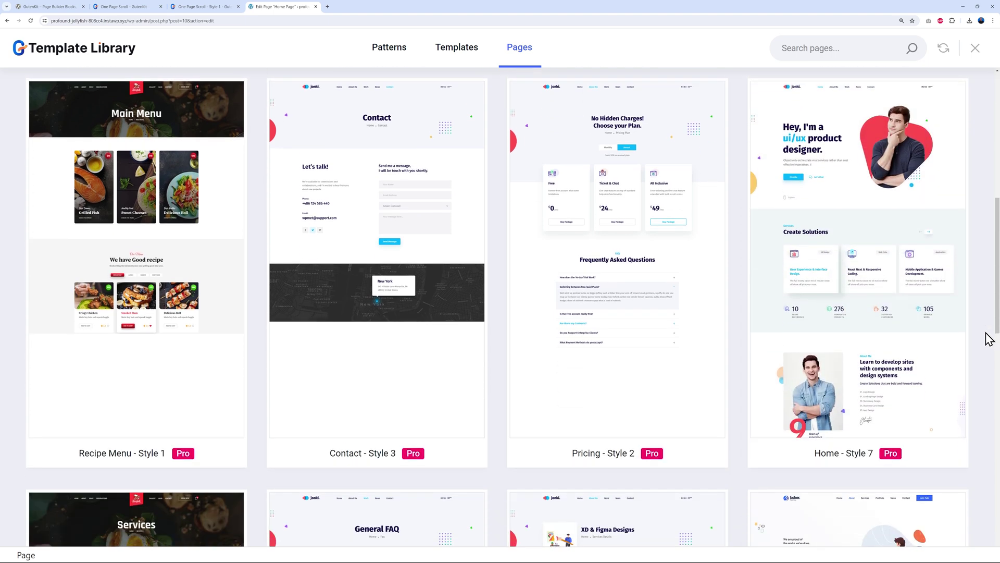
pyautogui.moveTo(915, 349)
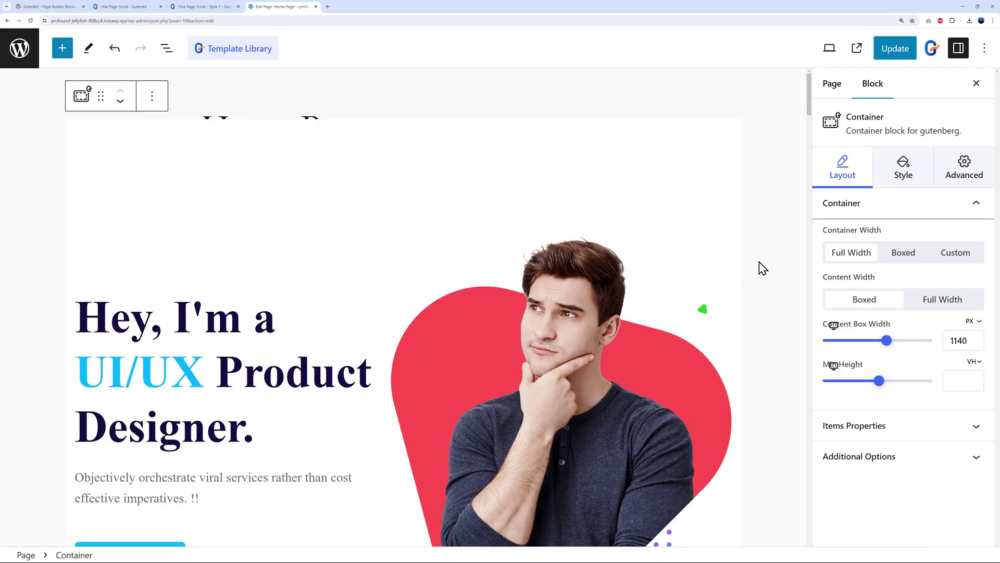
# Scroll through the imported Home - Style 7 sections below the designer hero
pyautogui.scroll(-3, 759, 260)
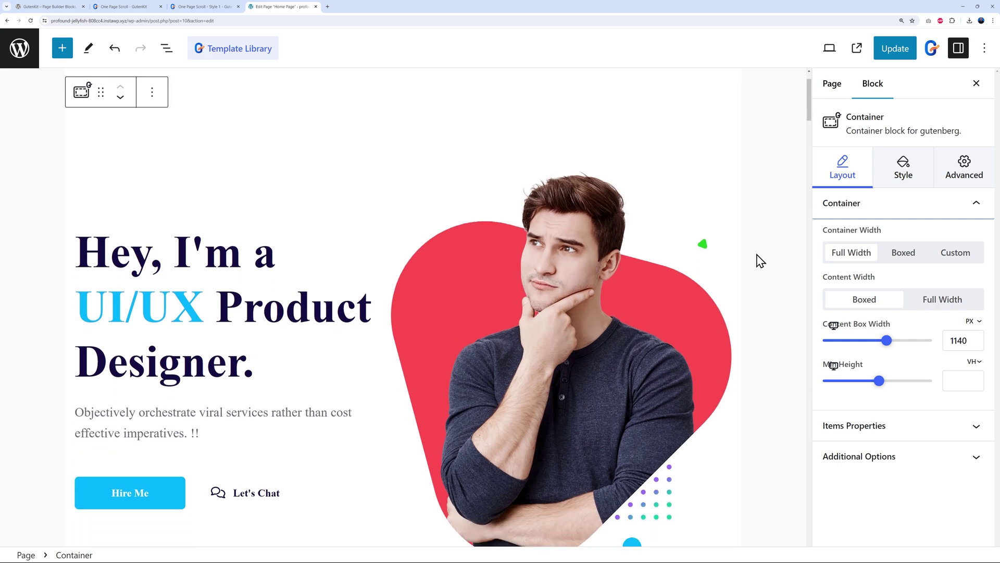
pyautogui.scroll(-10, 745, 304)
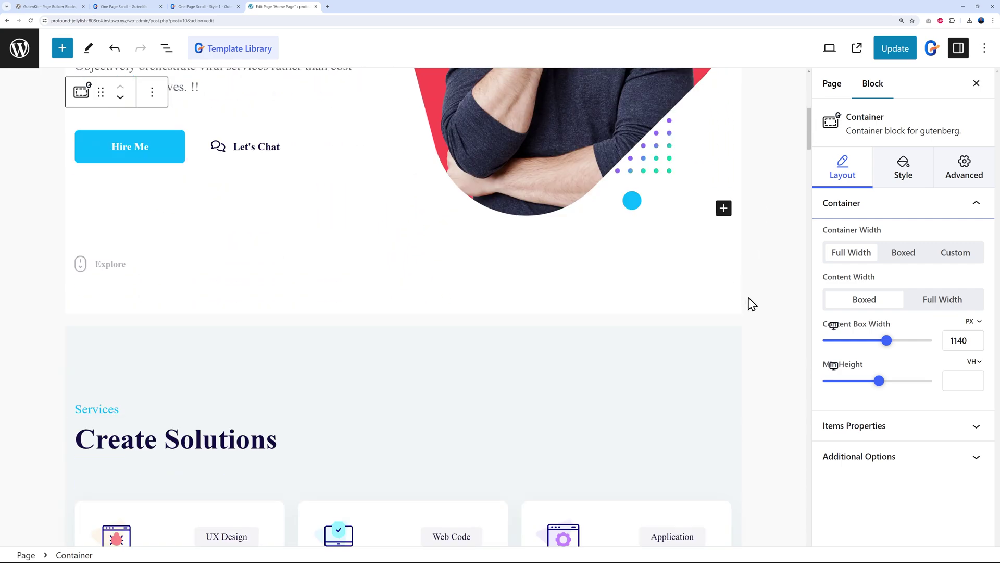
pyautogui.scroll(-3, 710, 283)
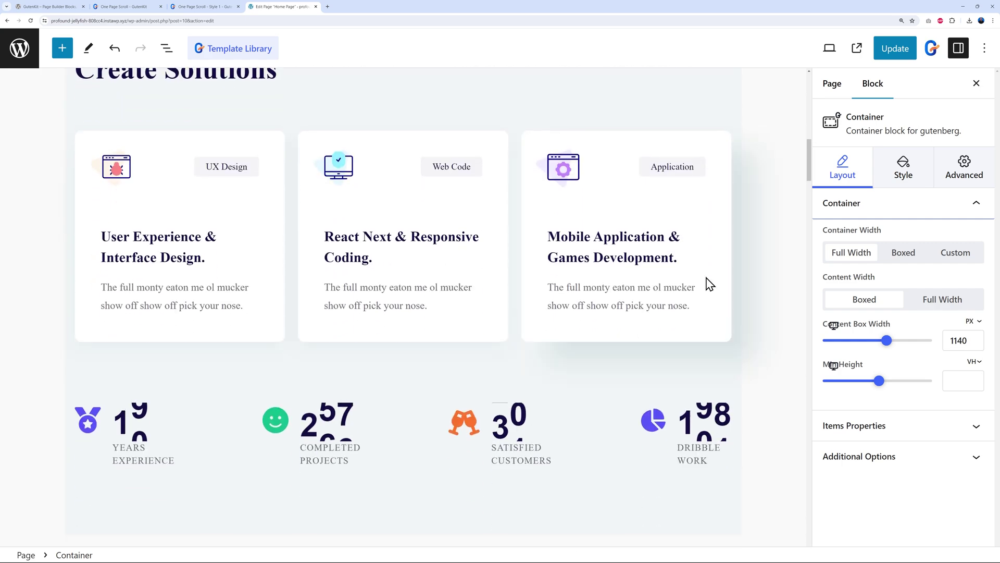
pyautogui.scroll(-1, 719, 270)
pyautogui.scroll(-4, 677, 295)
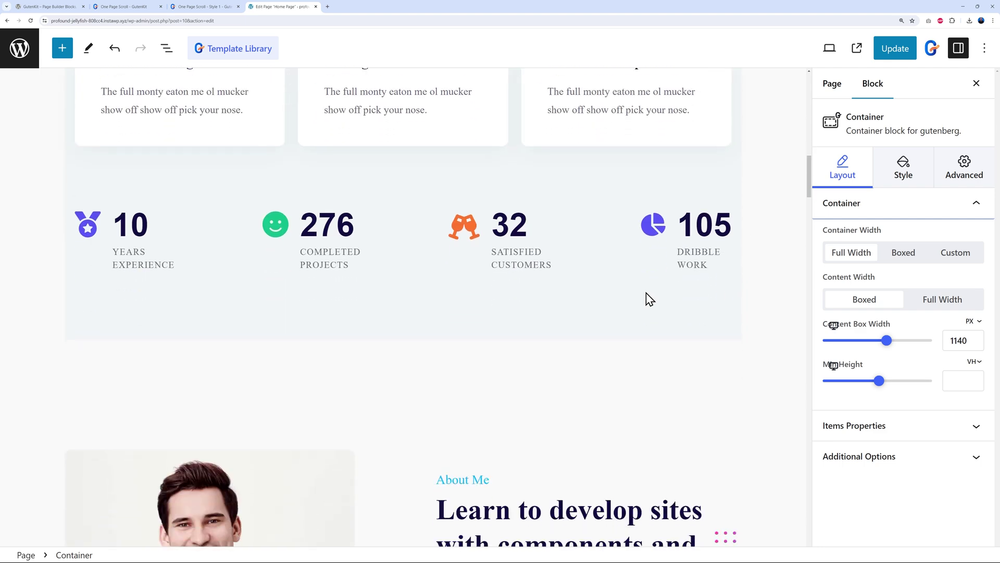
pyautogui.scroll(-8, 723, 261)
pyautogui.scroll(-10, 665, 319)
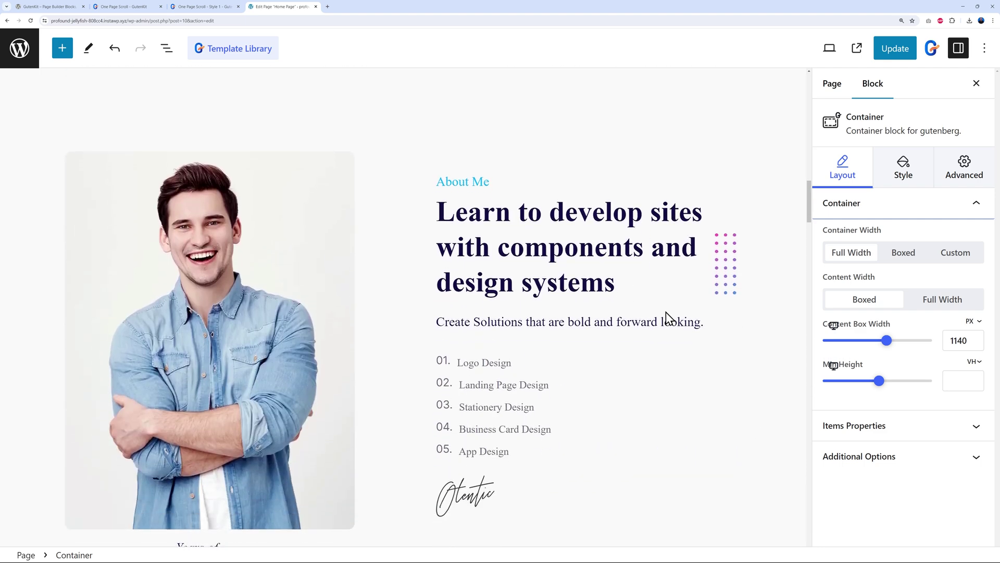
pyautogui.scroll(-5, 721, 310)
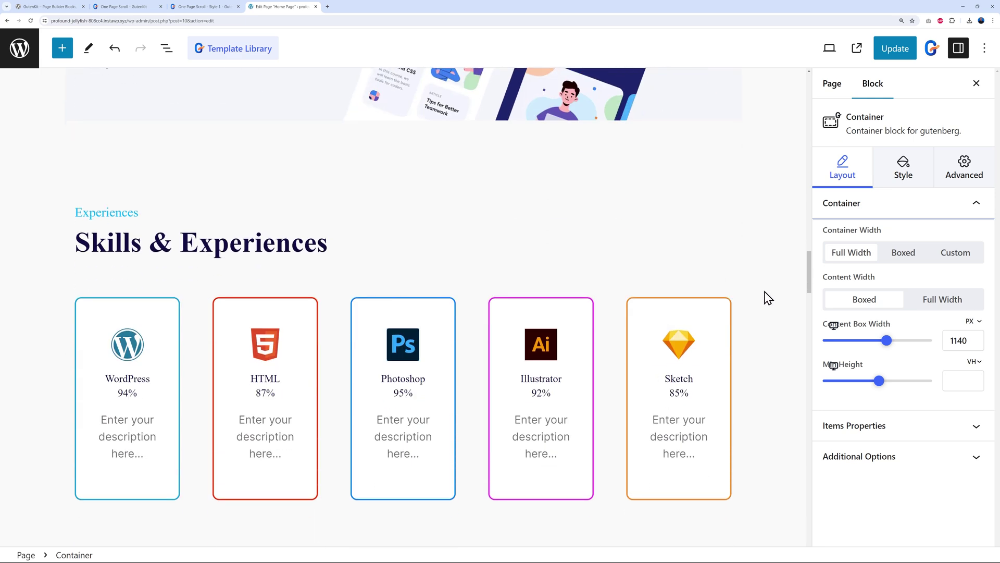
pyautogui.scroll(-6, 768, 297)
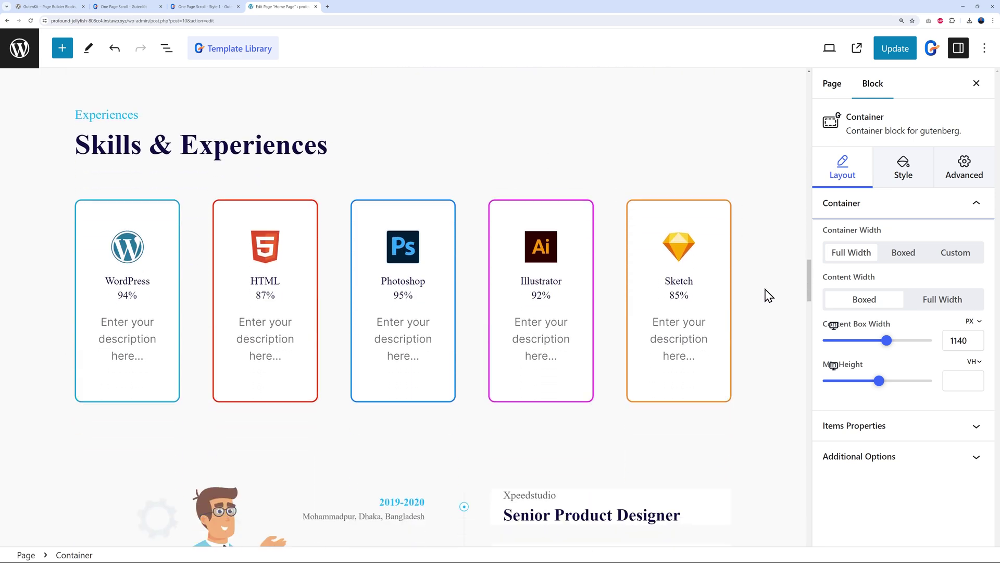
pyautogui.scroll(-8, 766, 289)
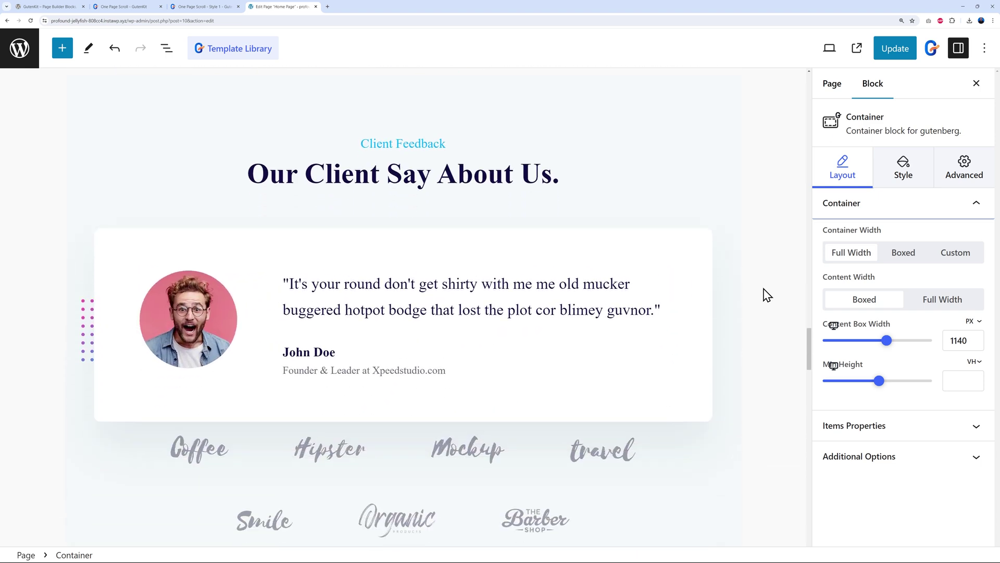
pyautogui.scroll(-2, 767, 295)
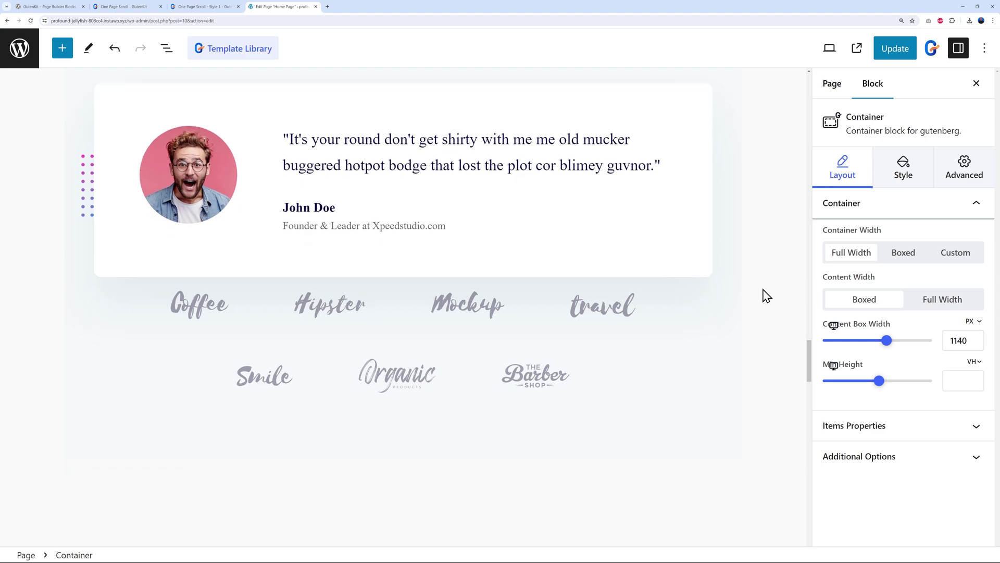
pyautogui.scroll(-10, 766, 295)
pyautogui.scroll(-8, 767, 296)
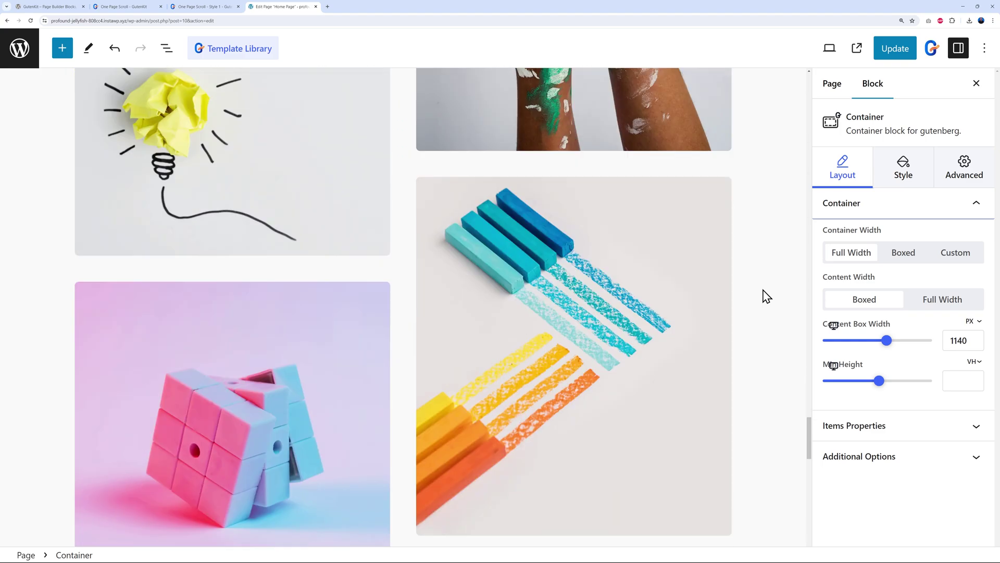
pyautogui.scroll(20, 767, 295)
pyautogui.scroll(15, 767, 296)
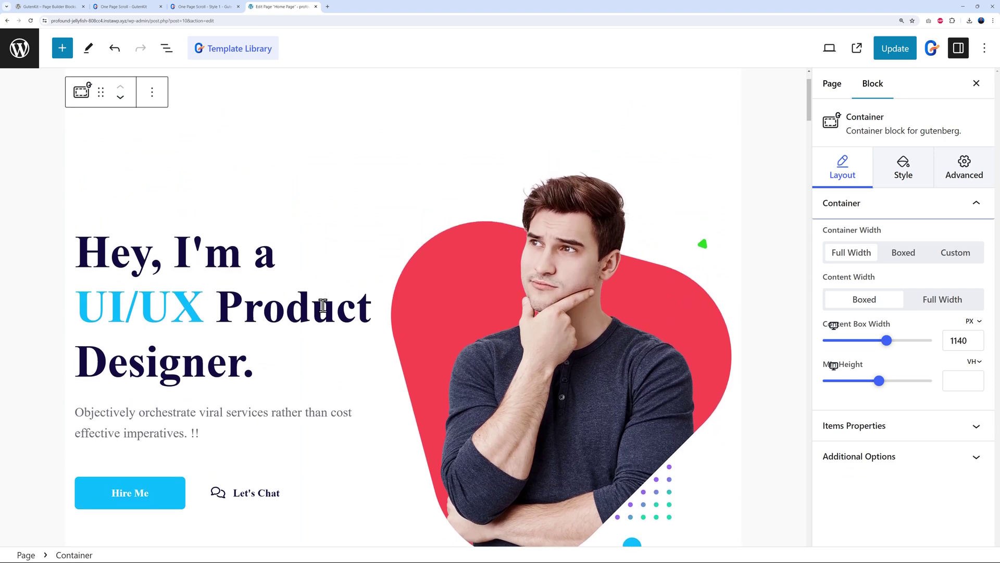
# Inspect the hero heading, its 'UI/UX' word, and the portrait image block
pyautogui.click(291, 259)
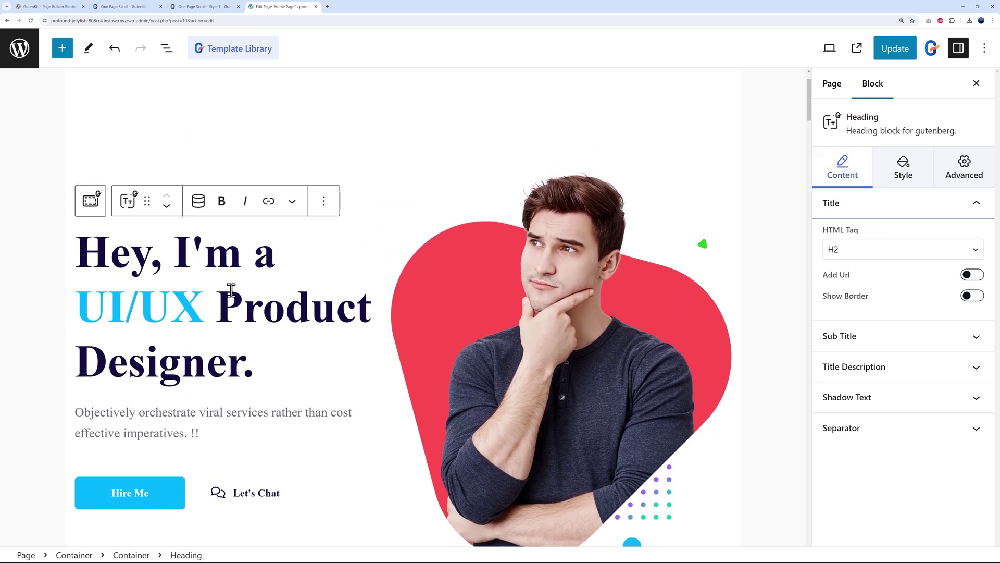
pyautogui.doubleClick(197, 306)
pyautogui.click(244, 307)
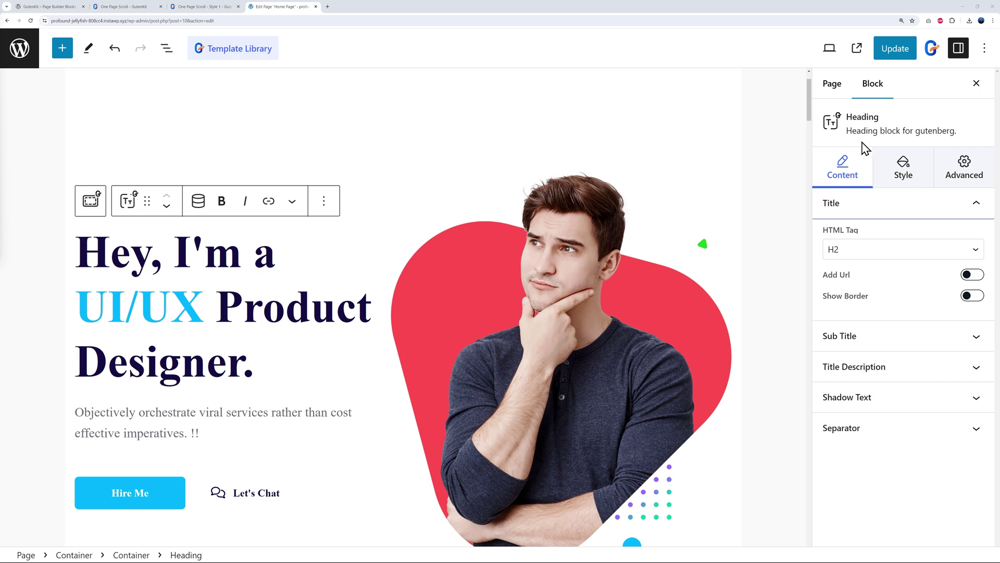
pyautogui.click(456, 315)
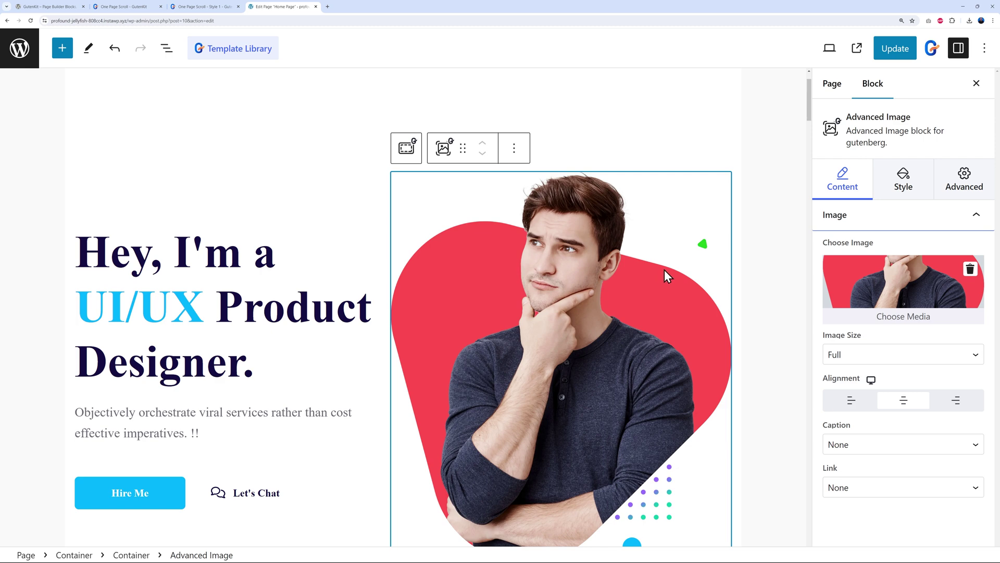
# Select the User Experience card in the 'Create Solutions' services section
pyautogui.scroll(-1, 654, 326)
pyautogui.scroll(-10, 713, 313)
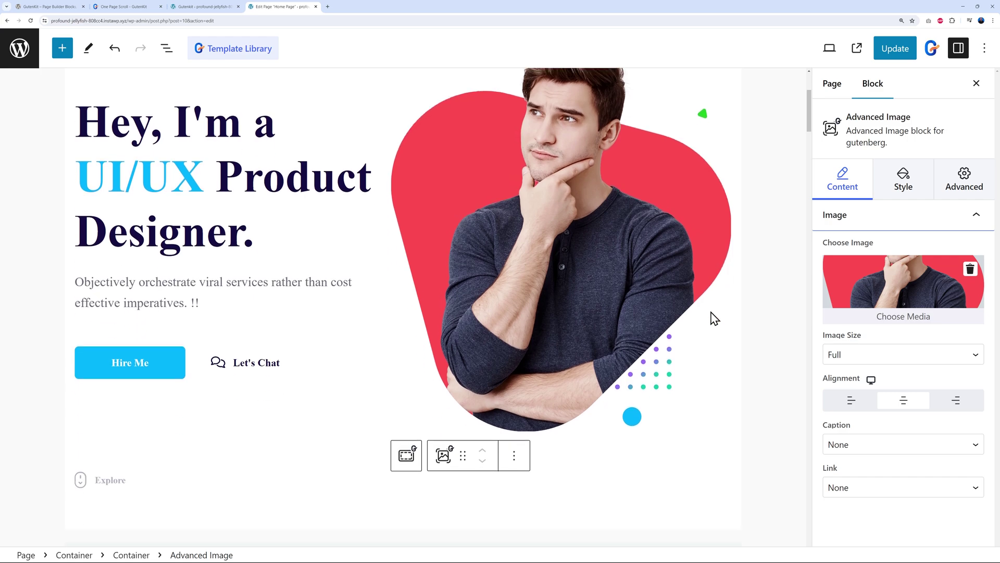
pyautogui.scroll(-2, 326, 372)
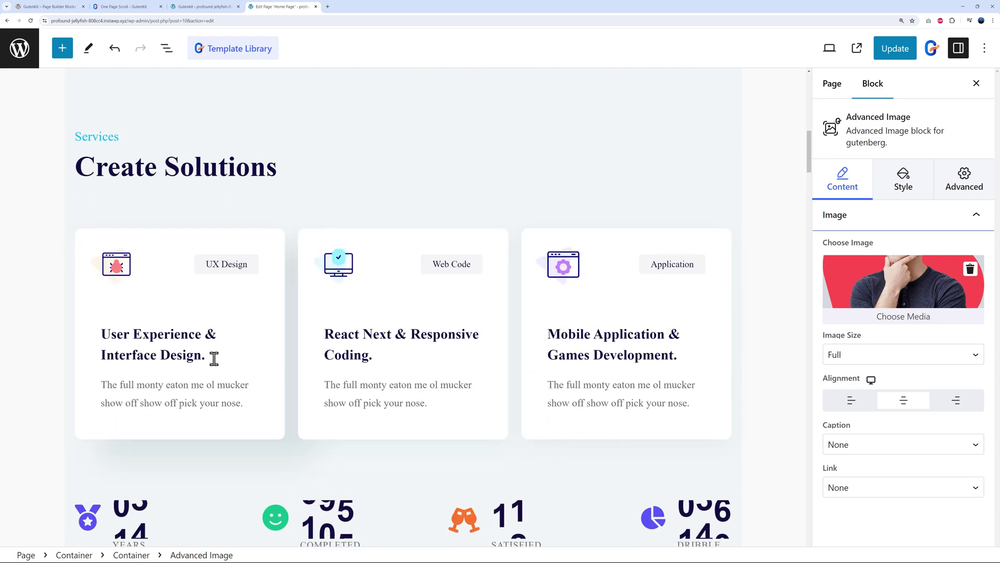
pyautogui.click(203, 354)
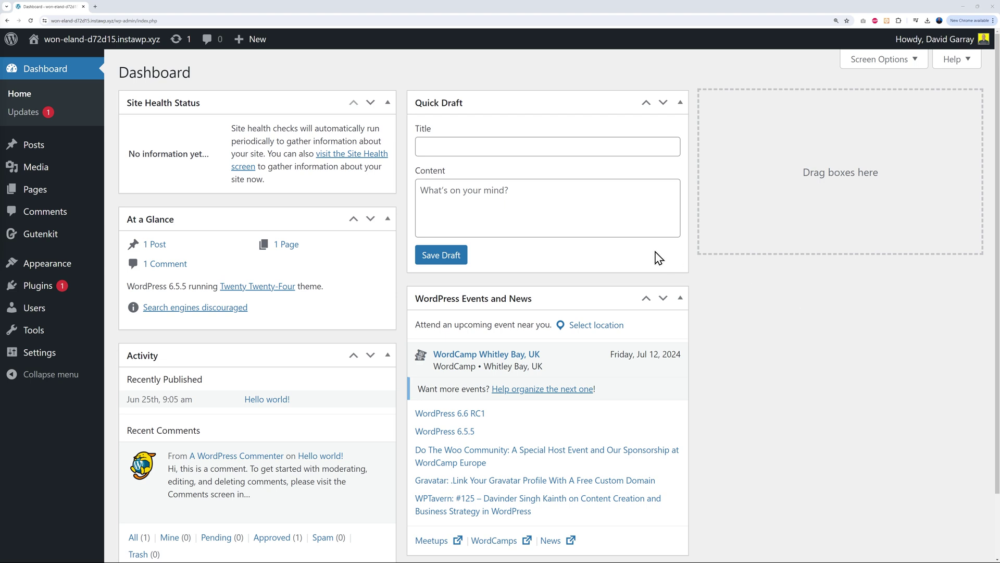
# Create a new page titled 'Dynamic Page' and publish it
pyautogui.moveTo(42, 195)
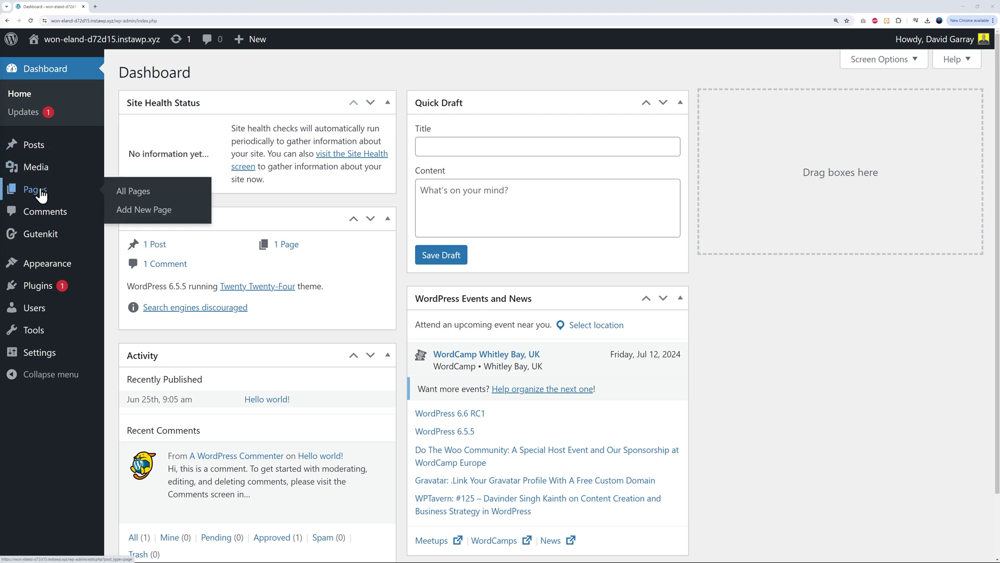
pyautogui.click(42, 196)
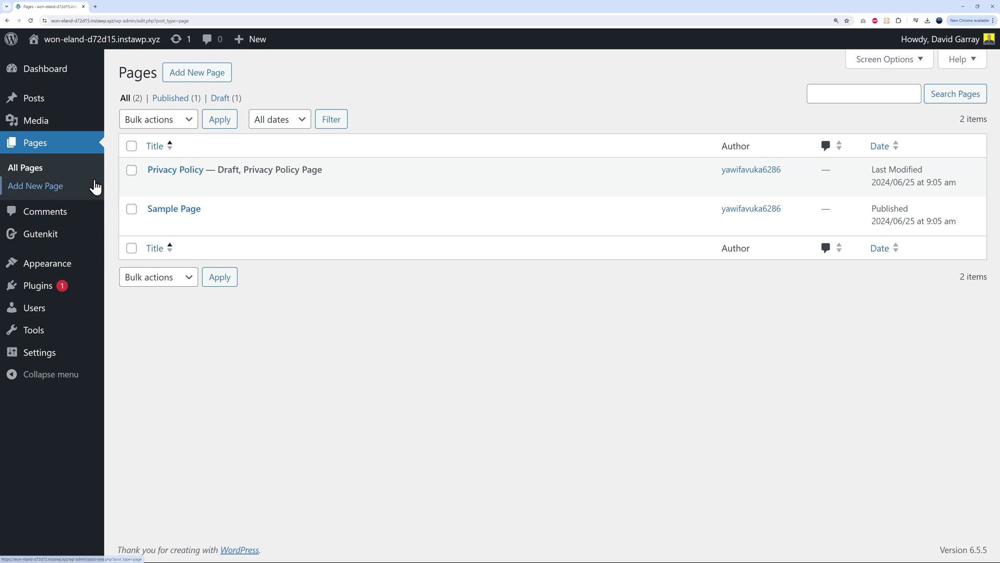
pyautogui.click(197, 80)
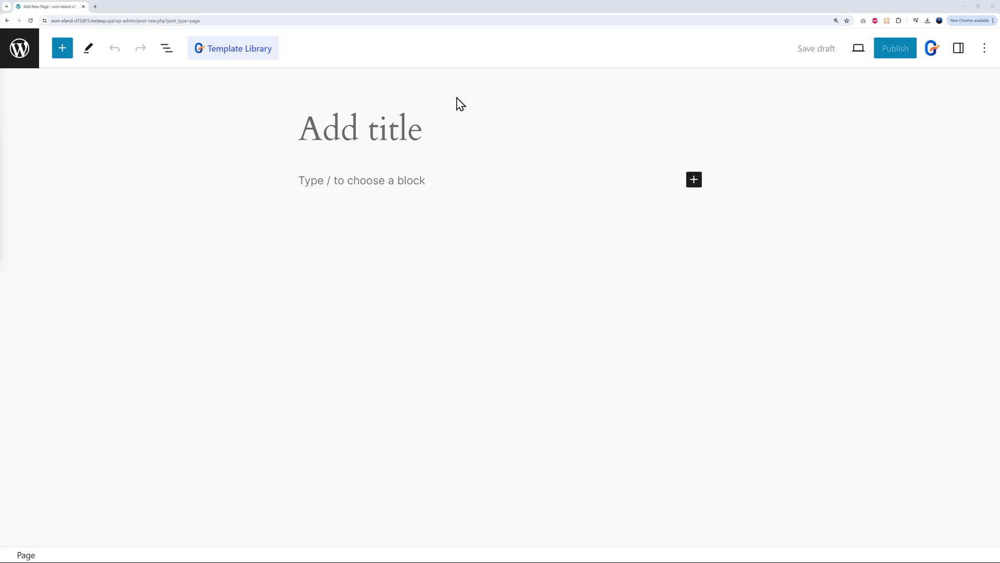
pyautogui.write('Dynamic Page')
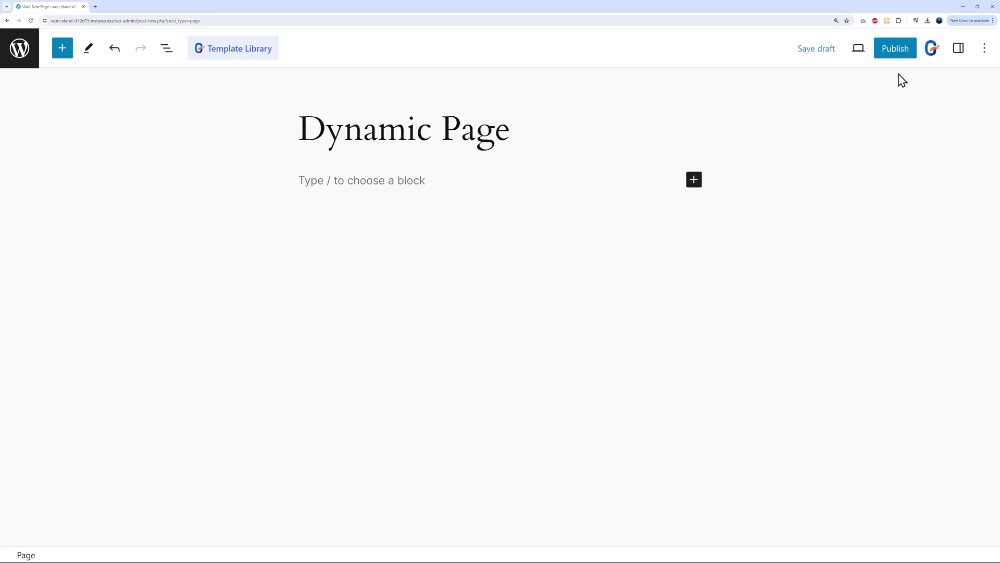
pyautogui.click(898, 54)
pyautogui.click(901, 55)
pyautogui.click(977, 49)
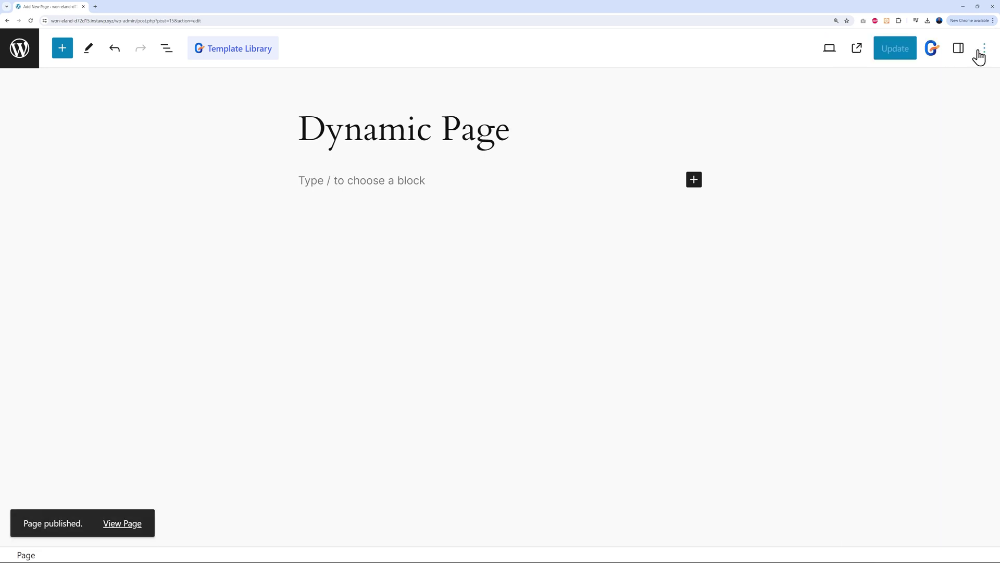
pyautogui.click(62, 48)
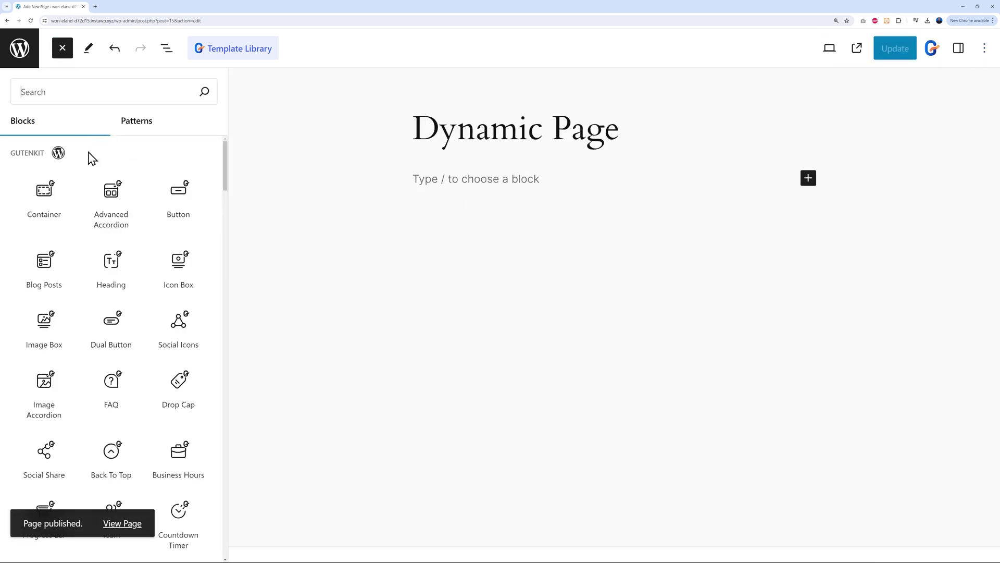
# Insert a GutenKit Heading block and set its dynamic content source to WordPress
pyautogui.click(113, 274)
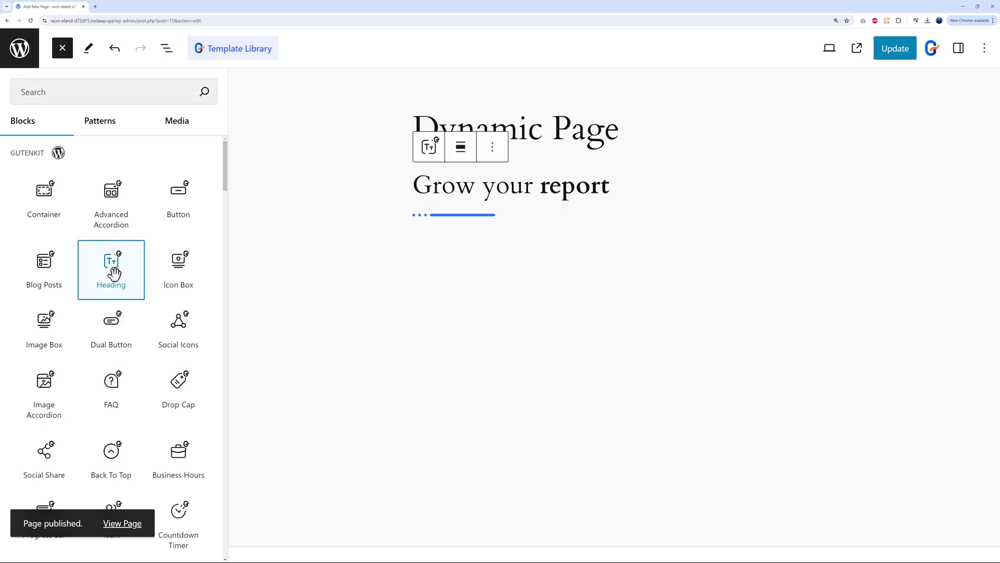
pyautogui.click(533, 188)
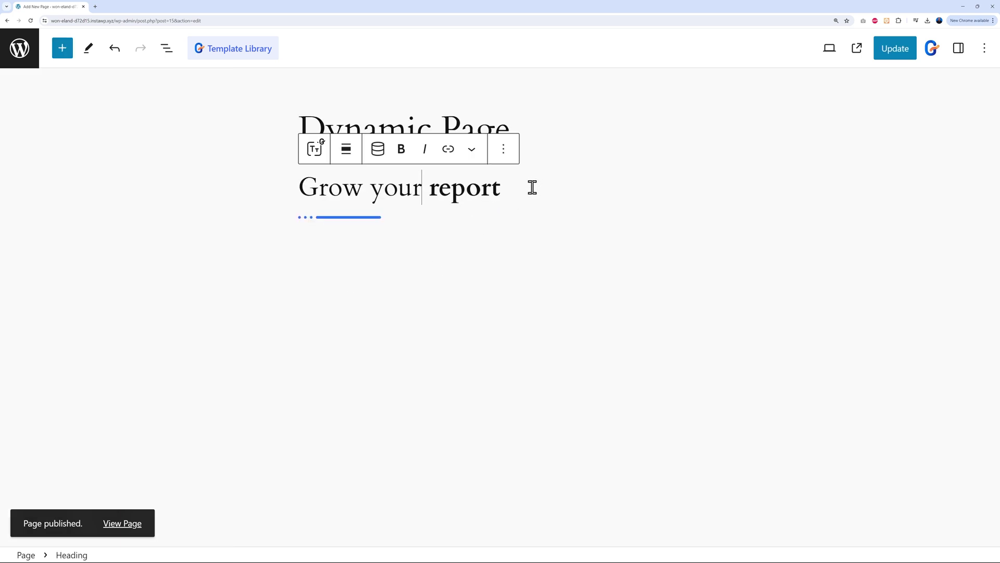
pyautogui.click(380, 158)
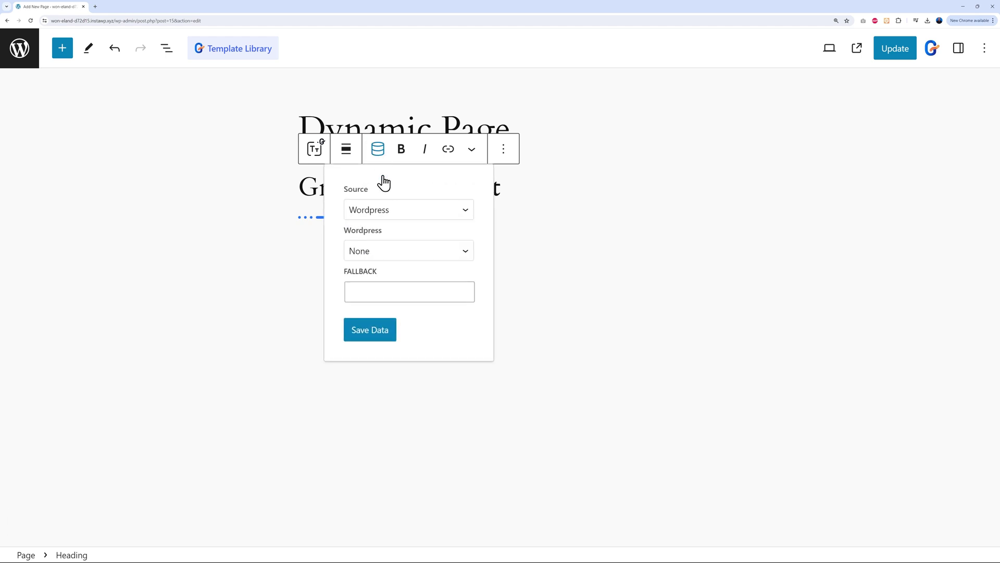
pyautogui.click(457, 216)
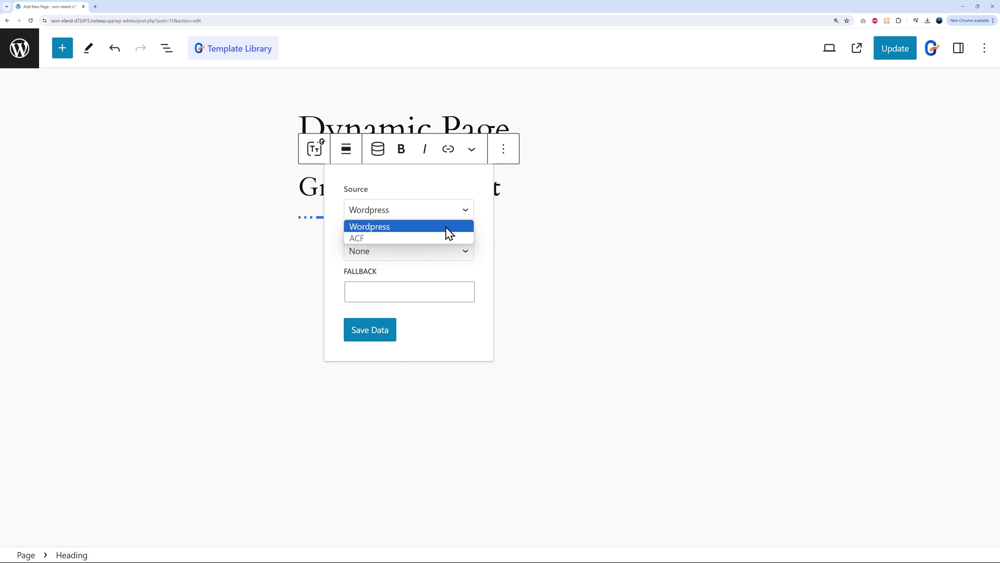
pyautogui.click(447, 227)
# Bind the heading to Author Name, save the data and update the page
pyautogui.click(460, 252)
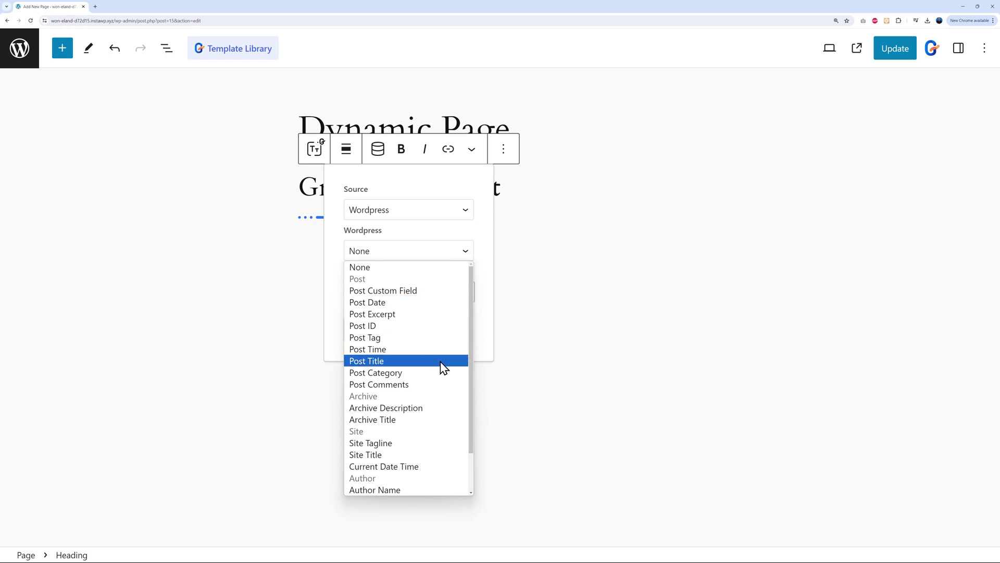
pyautogui.scroll(-2, 440, 371)
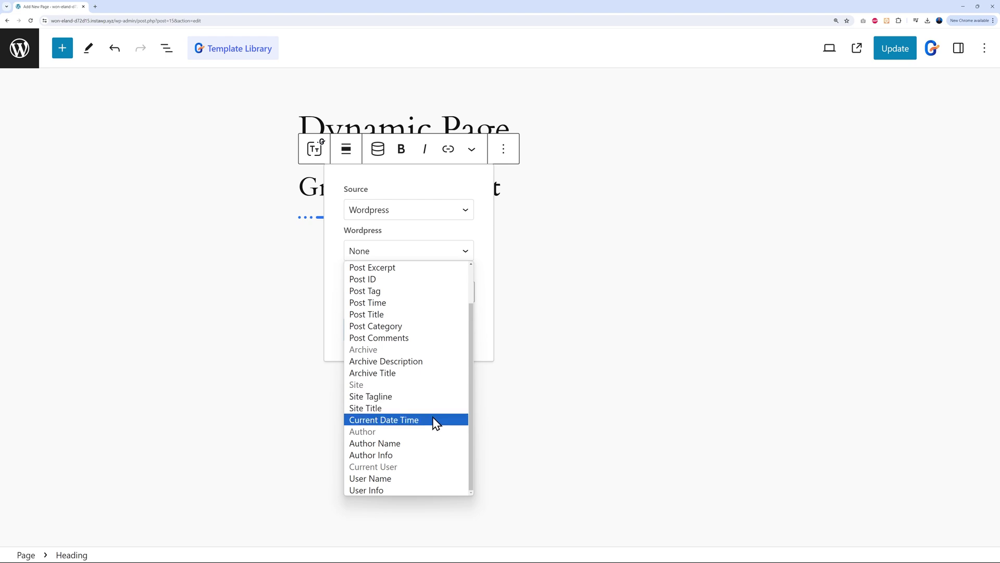
pyautogui.click(416, 451)
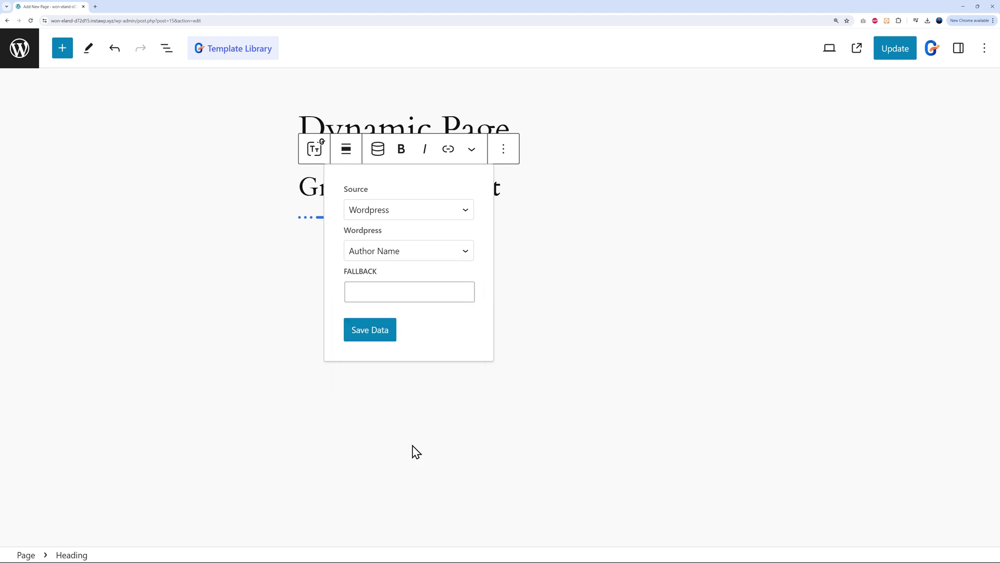
pyautogui.click(378, 335)
pyautogui.click(899, 52)
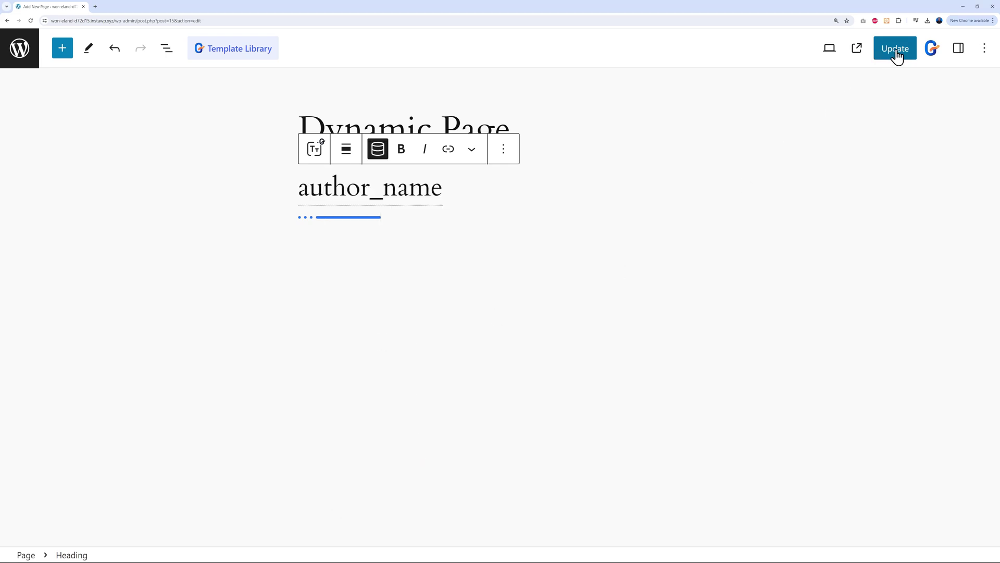
pyautogui.click(849, 52)
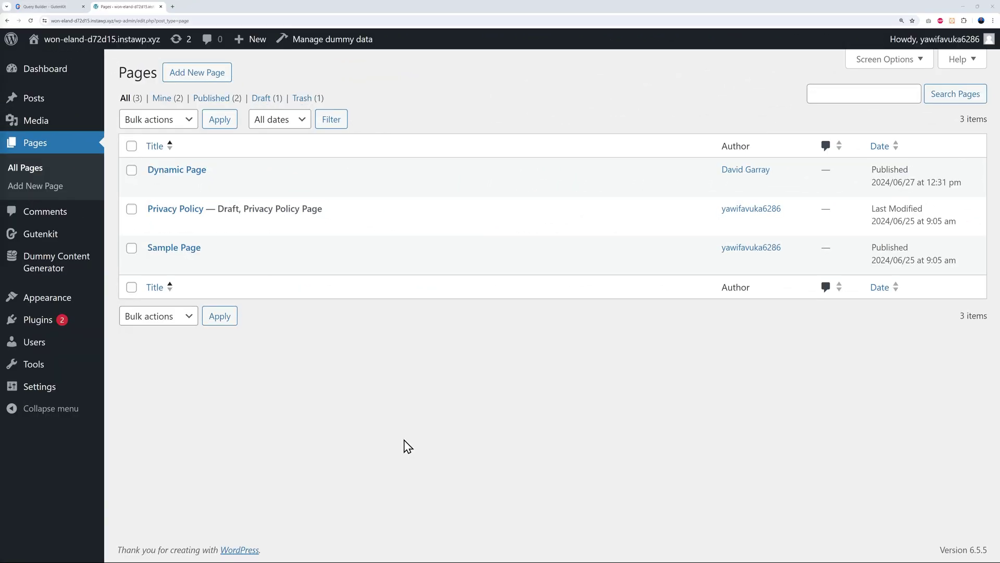
# Create and publish a new page titled 'Gutenkit Query Builder'
pyautogui.click(183, 77)
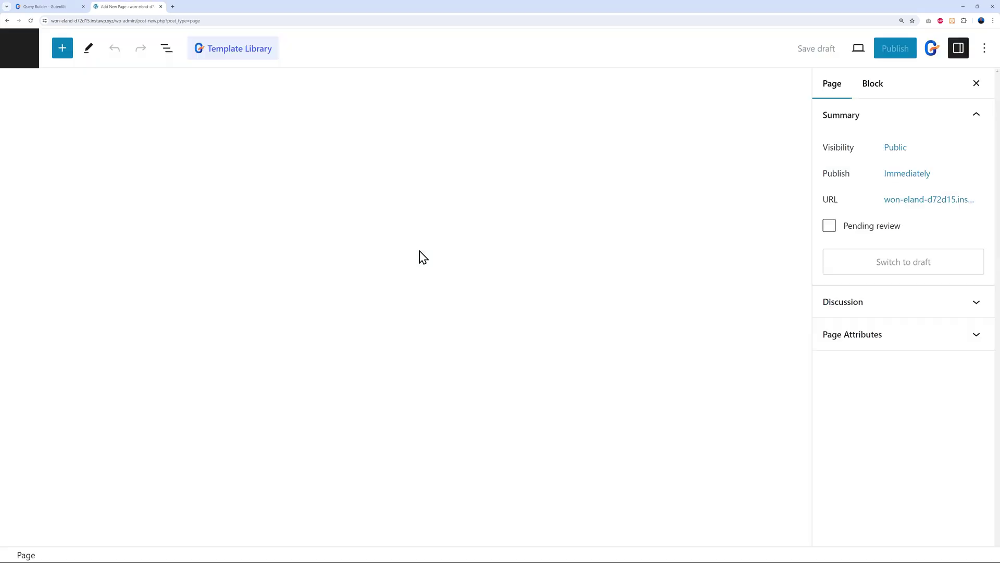
pyautogui.write('Gutenkit Query Builder')
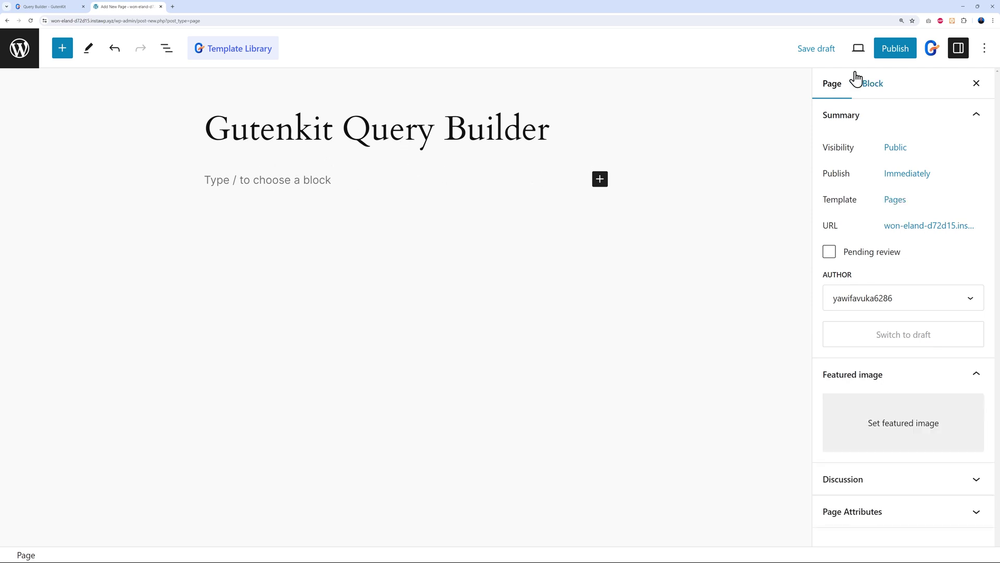
pyautogui.click(887, 50)
pyautogui.click(884, 56)
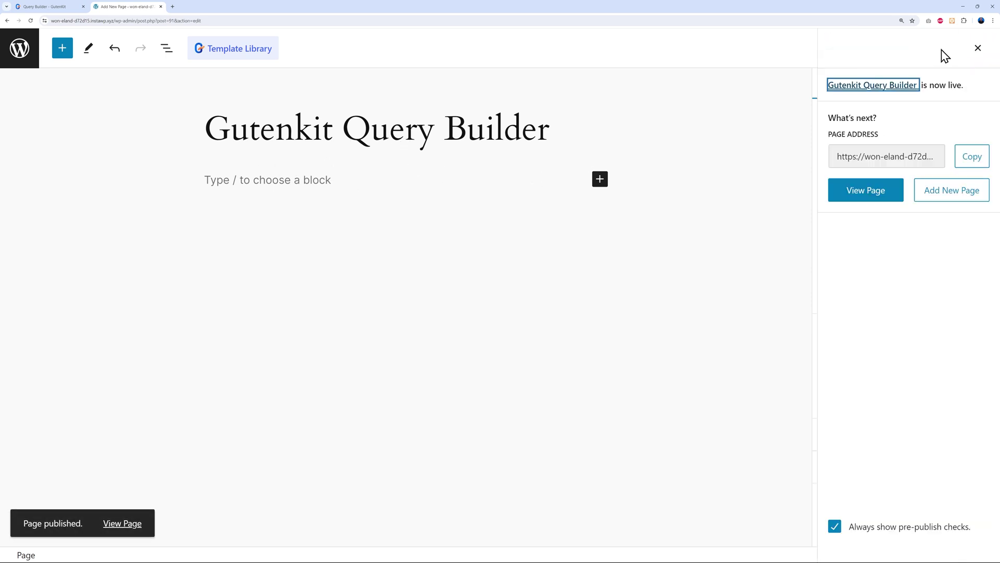
pyautogui.click(976, 48)
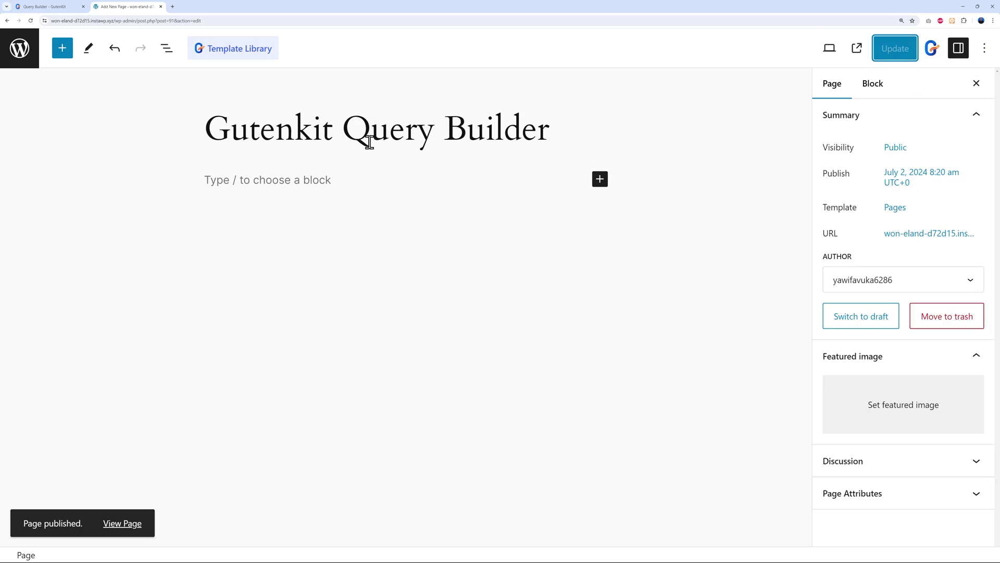
# Add a GutenKit Query Builder block and bring up its layout variations
pyautogui.click(61, 50)
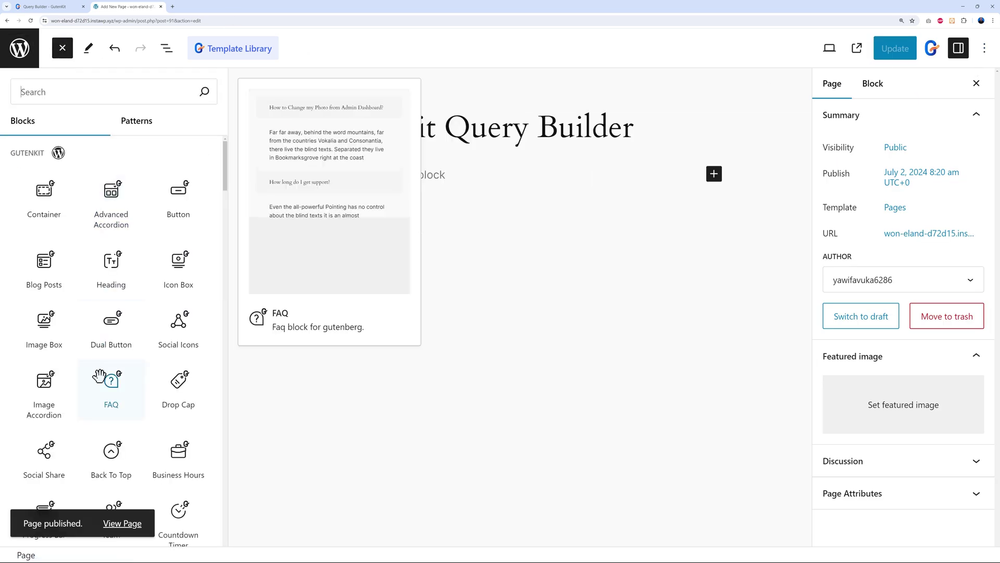
pyautogui.scroll(-10, 143, 345)
pyautogui.scroll(-7, 145, 345)
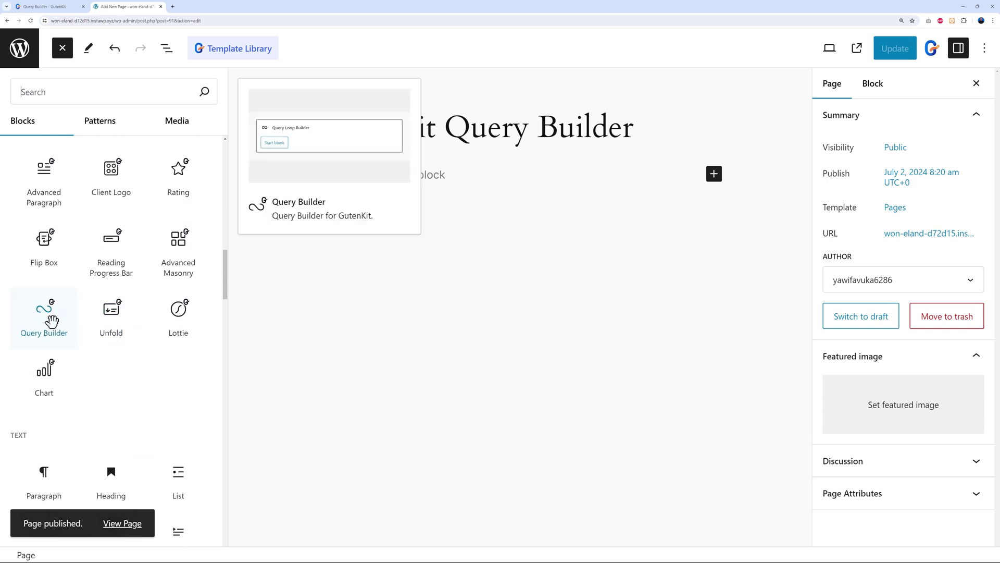
pyautogui.click(52, 321)
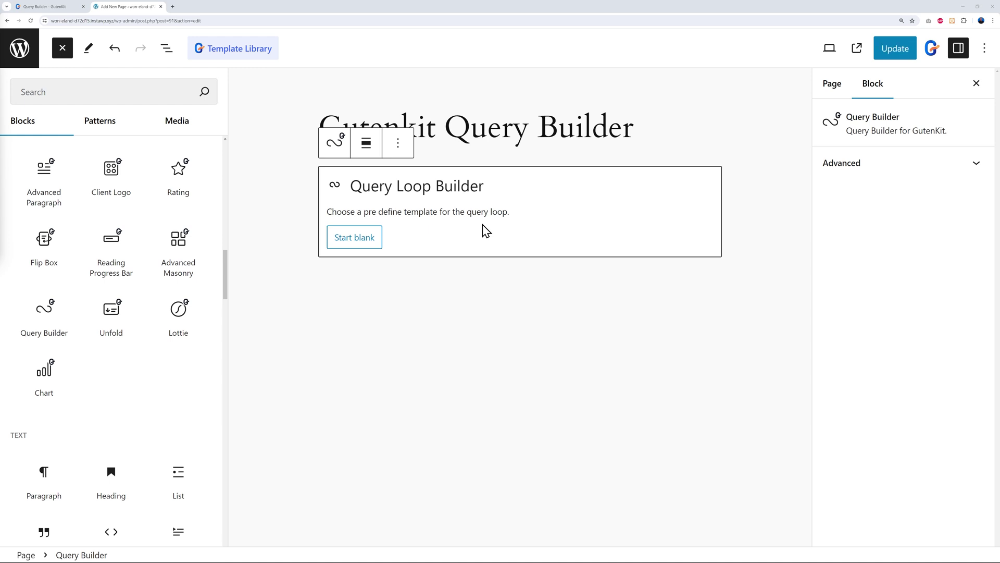
pyautogui.click(371, 245)
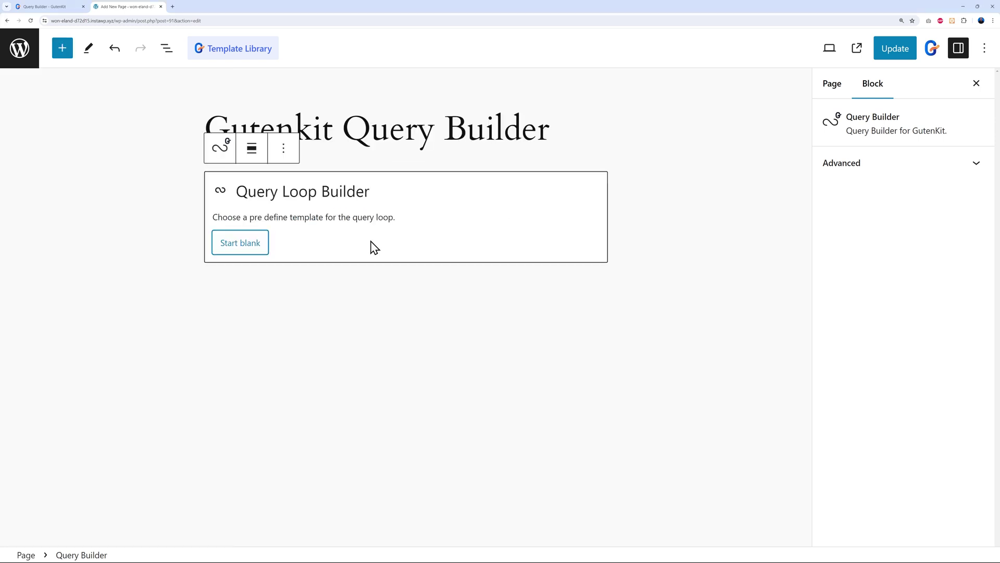
pyautogui.click(267, 244)
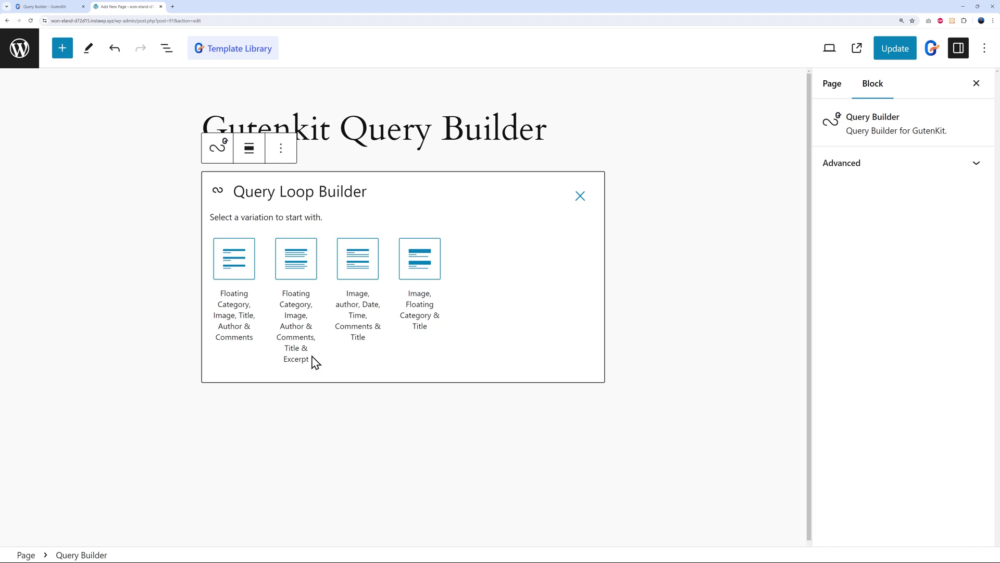
# Choose the category, image, author, comments, title and excerpt loop variation, then view GutenKit's Query Builder page
pyautogui.click(291, 271)
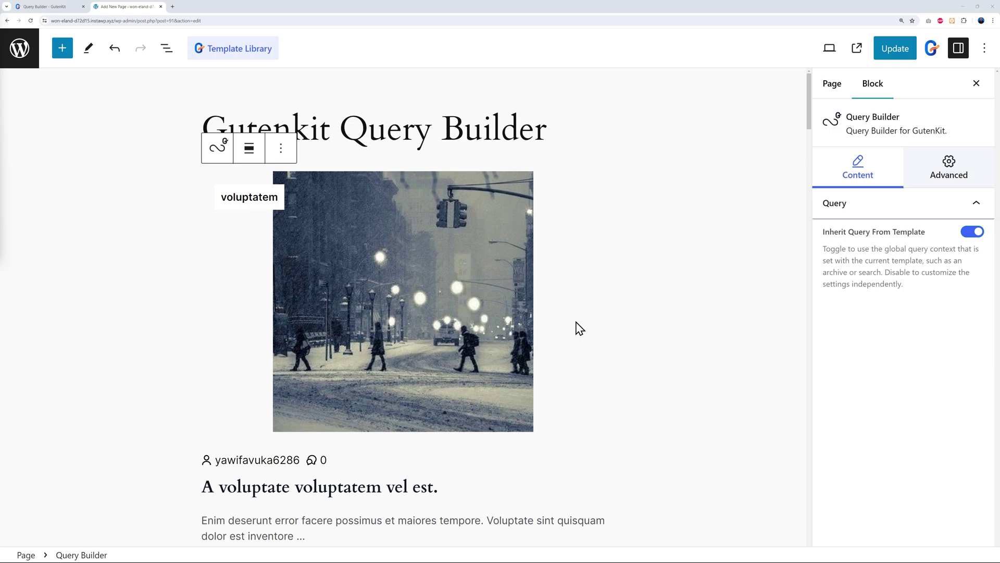
pyautogui.click(31, 7)
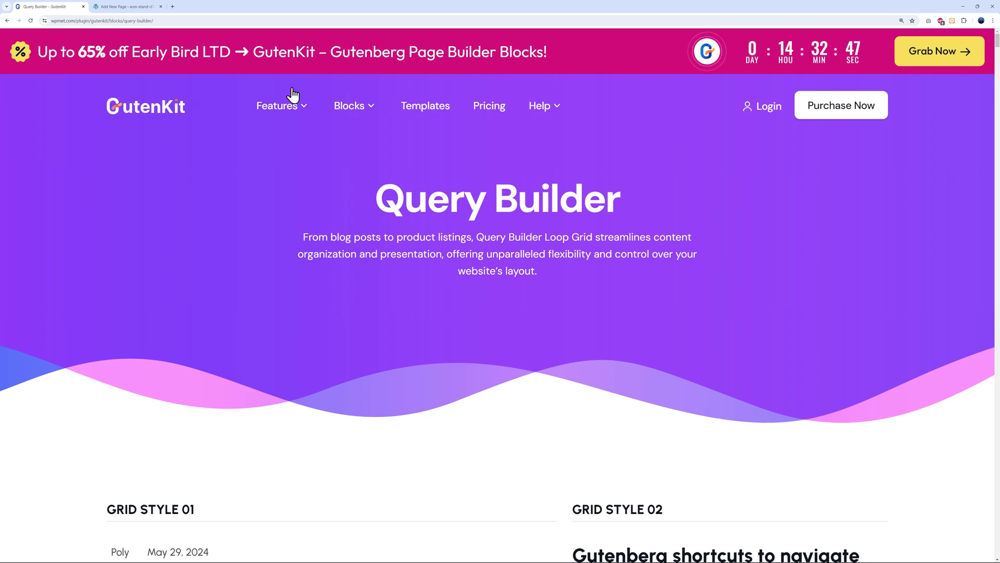
# Return to the WordPress editor tab for the Gutenkit Query Builder page
pyautogui.click(140, 9)
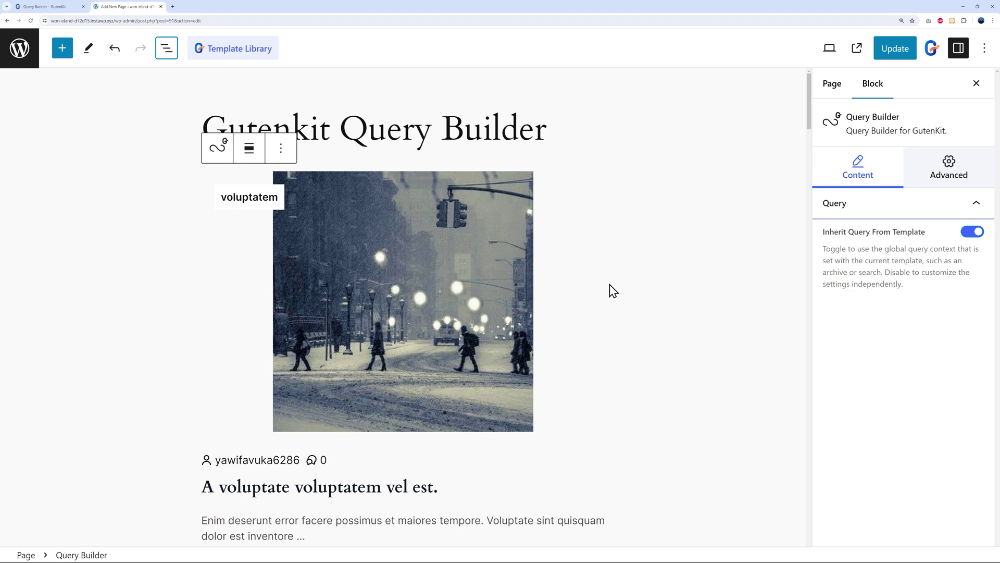
# Add a new item to the loop's Post Info and set its type to Custom
pyautogui.scroll(-1, 605, 288)
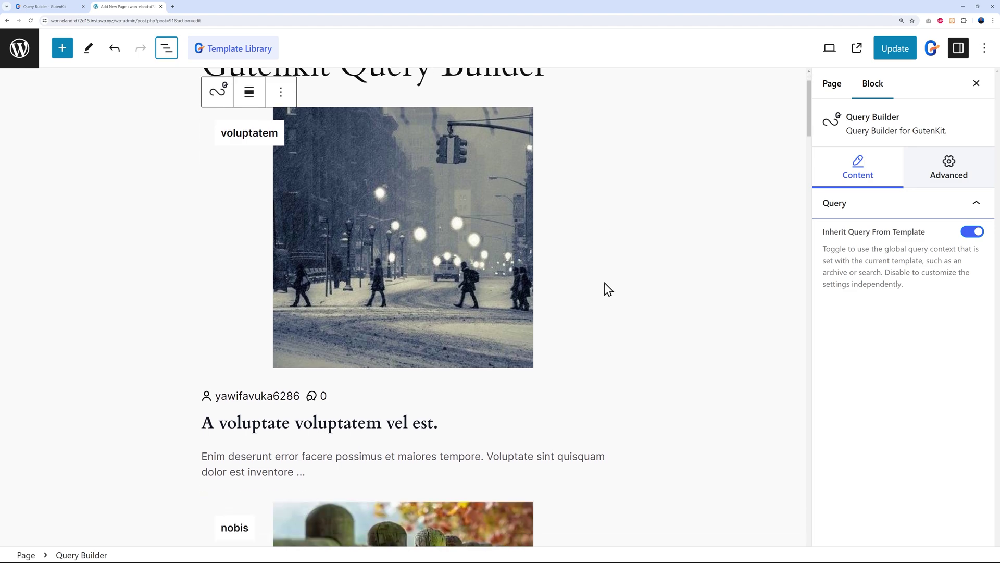
pyautogui.click(343, 401)
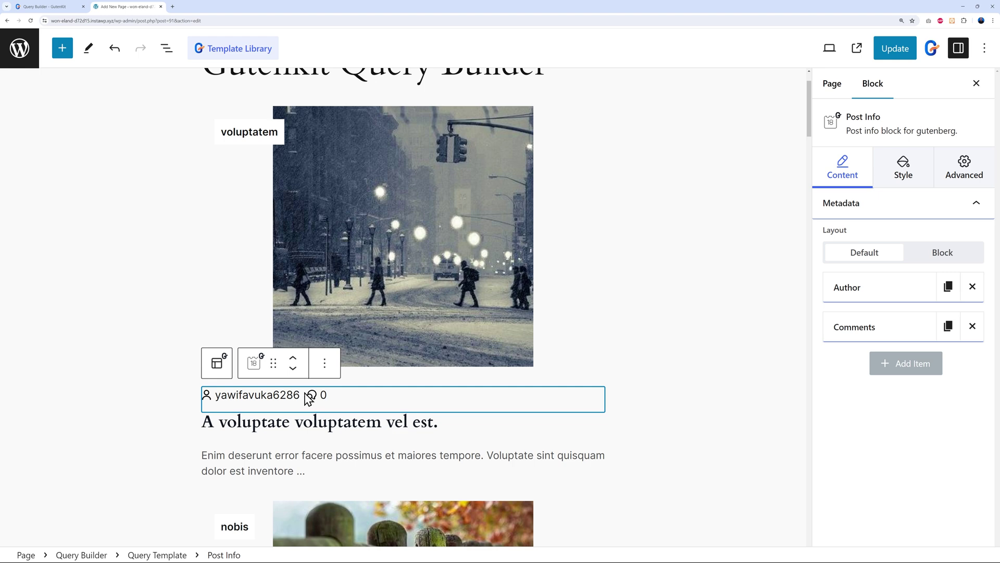
pyautogui.click(918, 372)
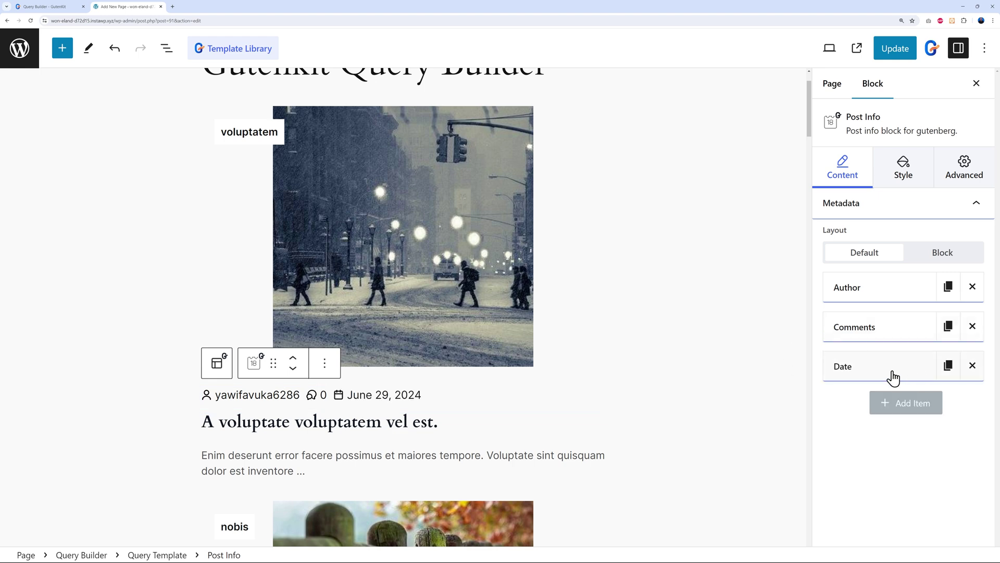
pyautogui.click(887, 371)
pyautogui.click(928, 391)
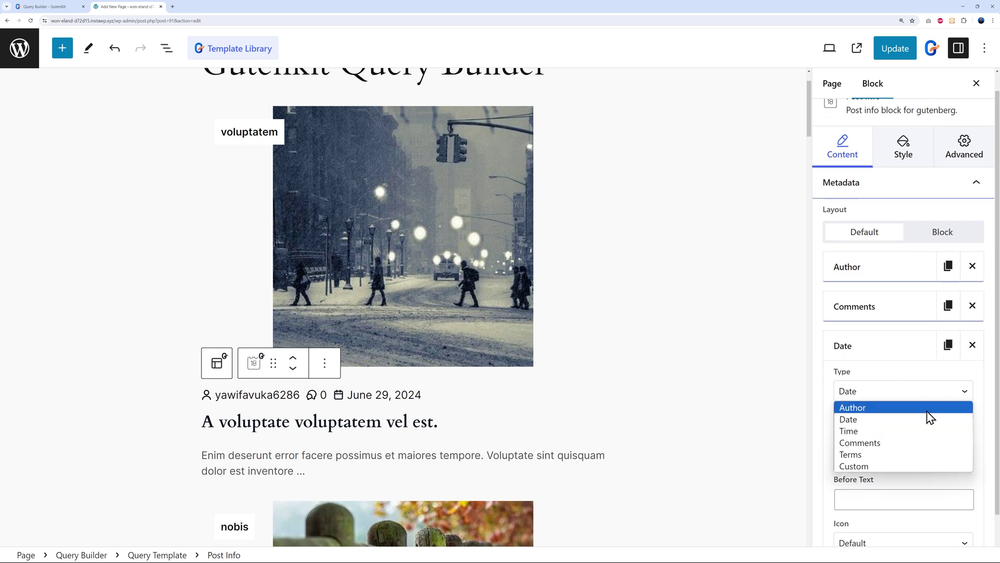
pyautogui.click(892, 466)
# Give the custom meta item a custom apple icon from the Icon Library
pyautogui.scroll(-1, 991, 427)
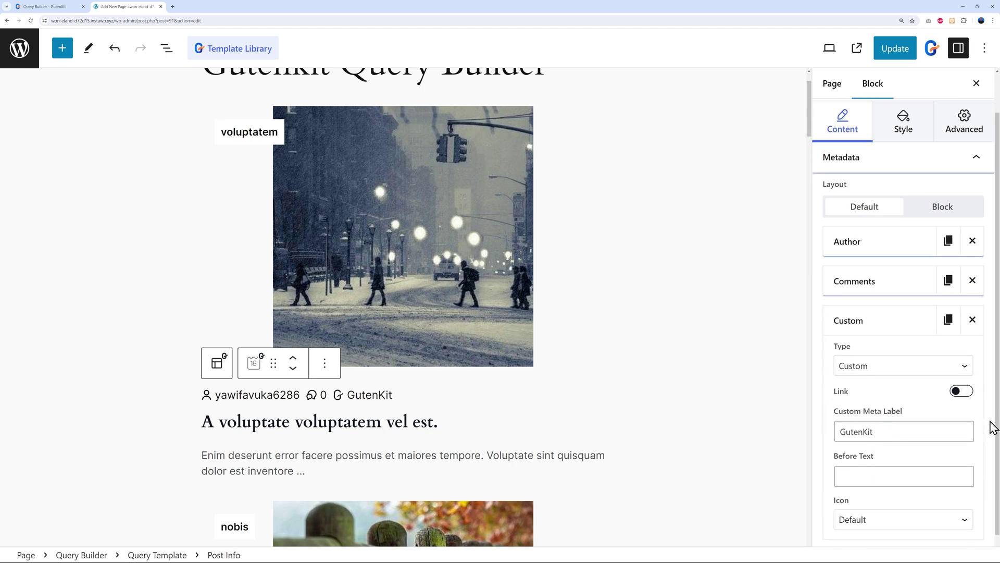
pyautogui.scroll(-1, 993, 426)
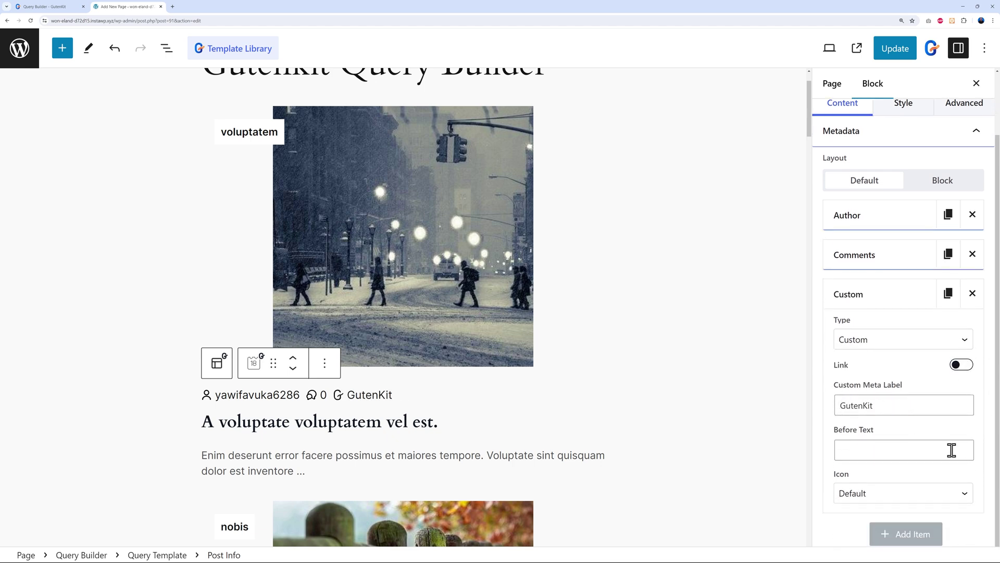
pyautogui.click(950, 498)
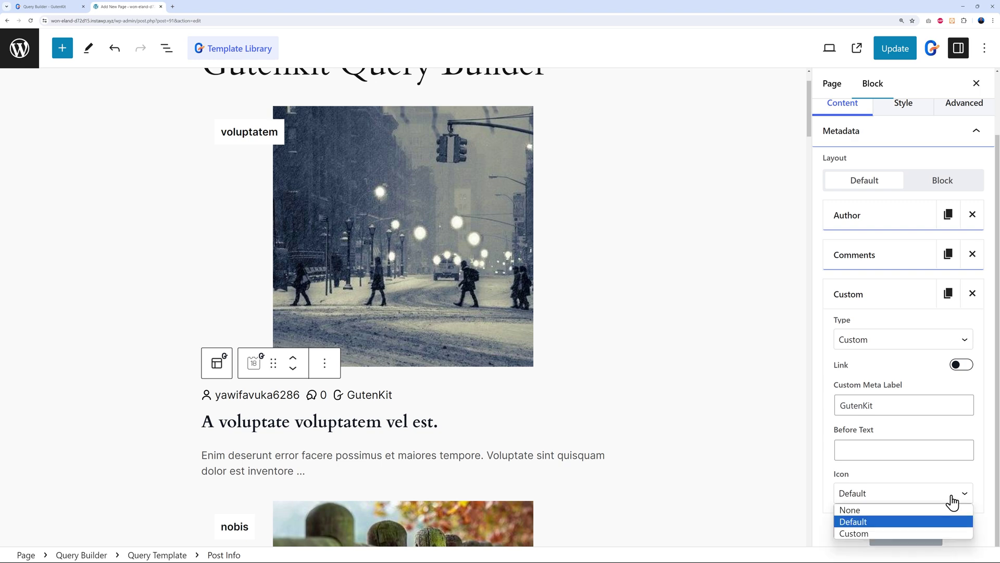
pyautogui.click(909, 532)
pyautogui.scroll(-3, 913, 500)
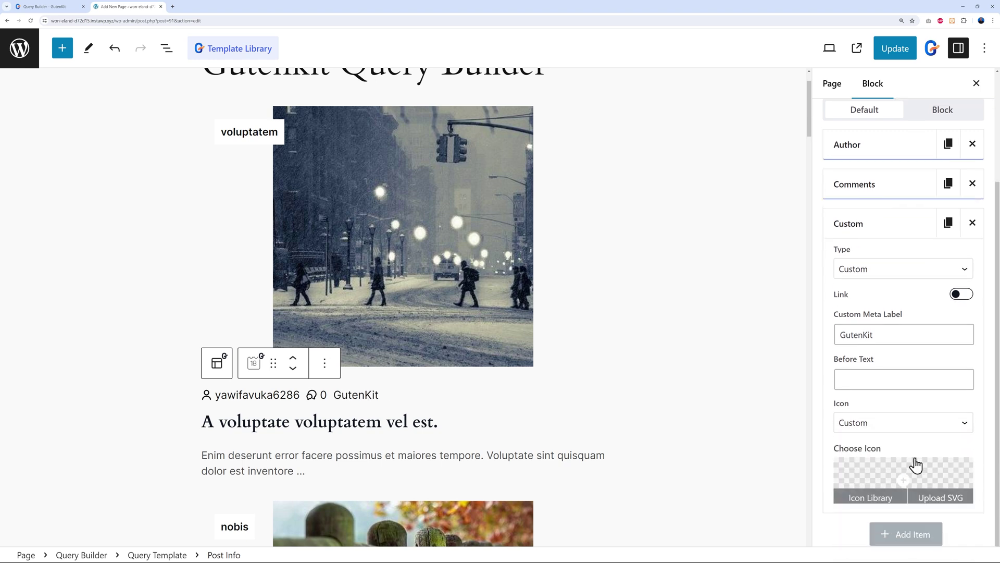
pyautogui.click(904, 494)
pyautogui.scroll(-1, 582, 359)
pyautogui.scroll(-4, 582, 359)
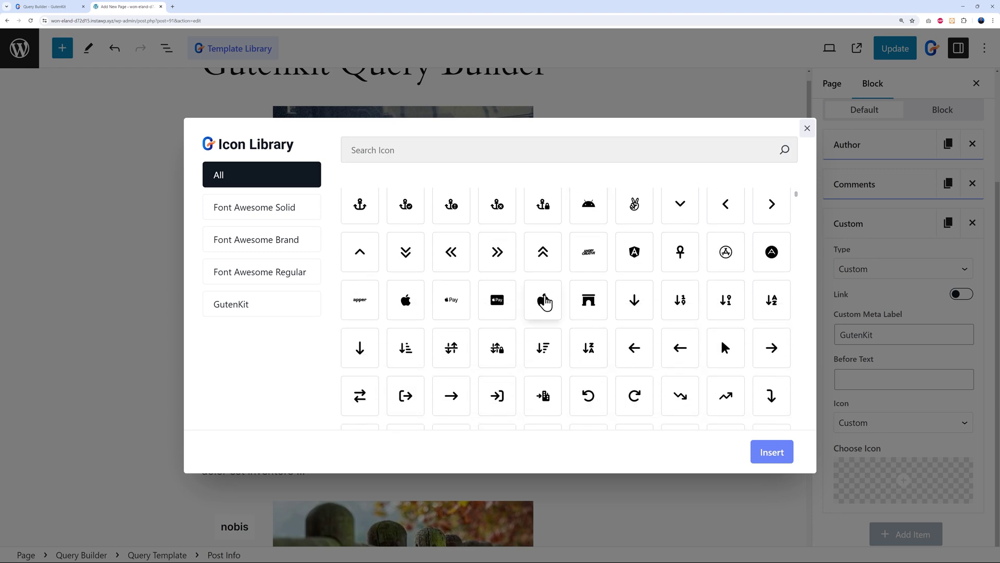
pyautogui.click(543, 301)
pyautogui.click(763, 453)
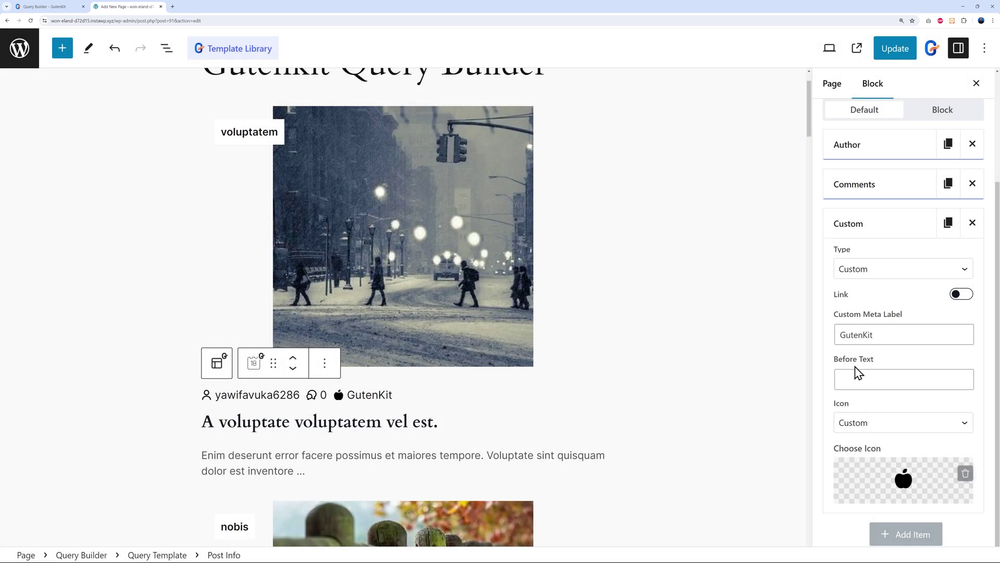